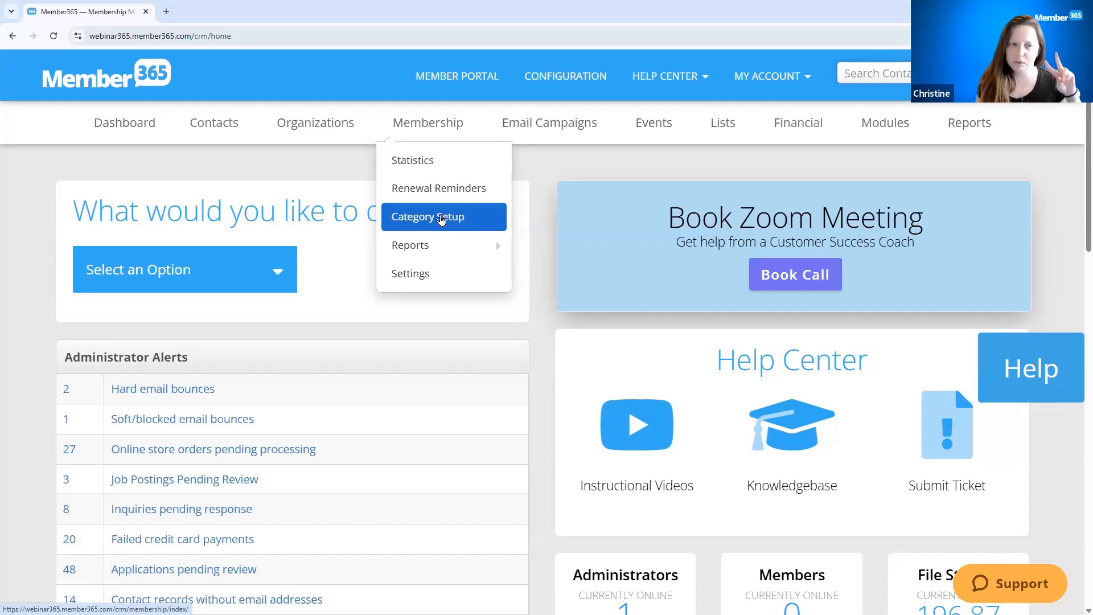
# - Open the Group membership category from the membership category setup
pyautogui.click(441, 219)
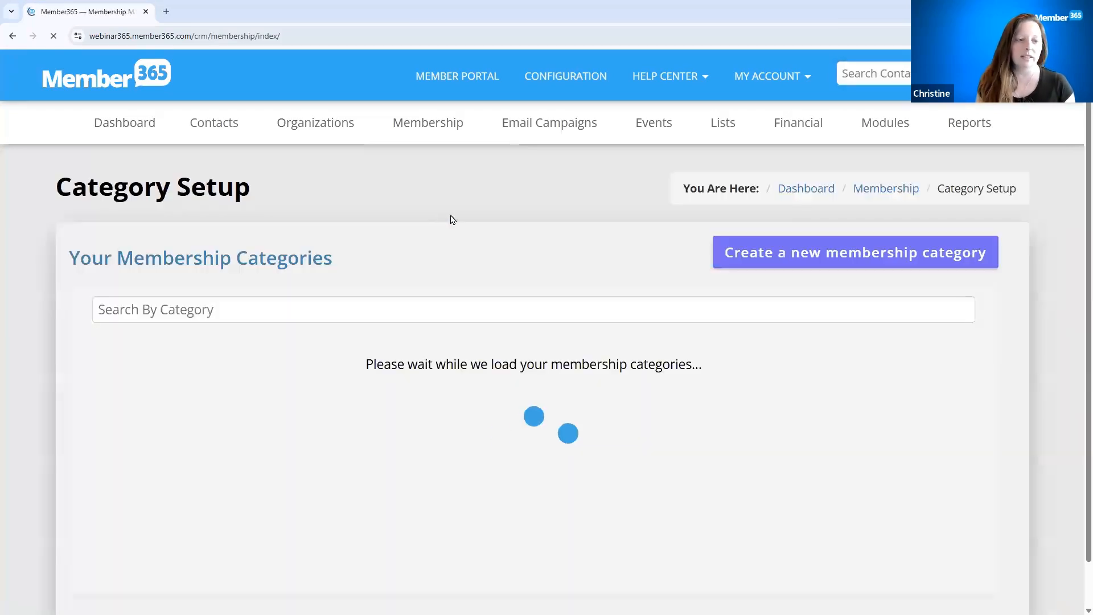
pyautogui.scroll(-2, 294, 433)
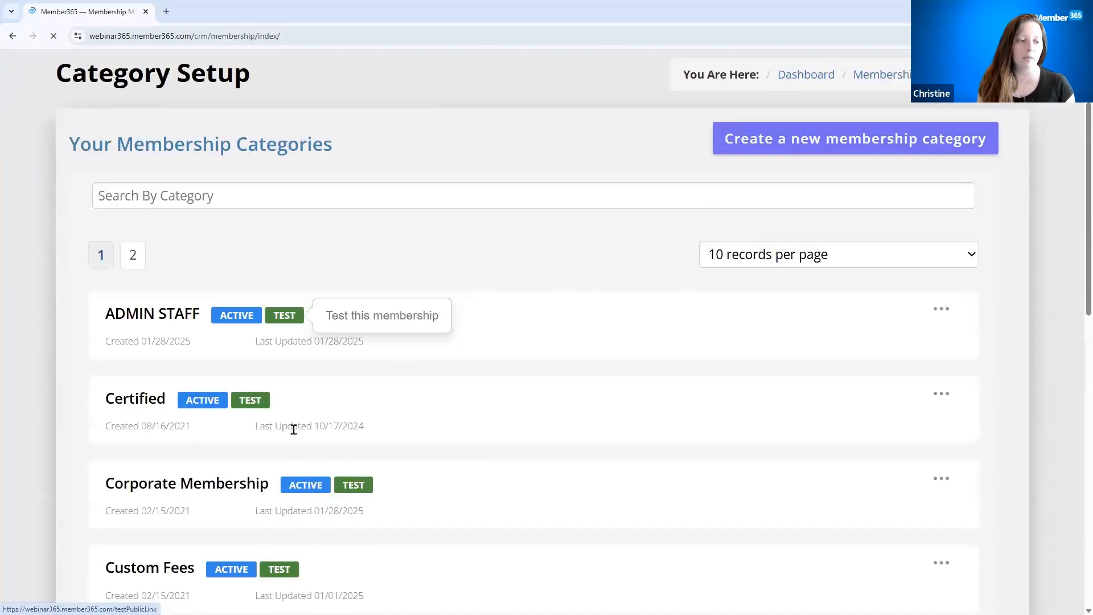
pyautogui.scroll(-6, 296, 419)
pyautogui.click(112, 399)
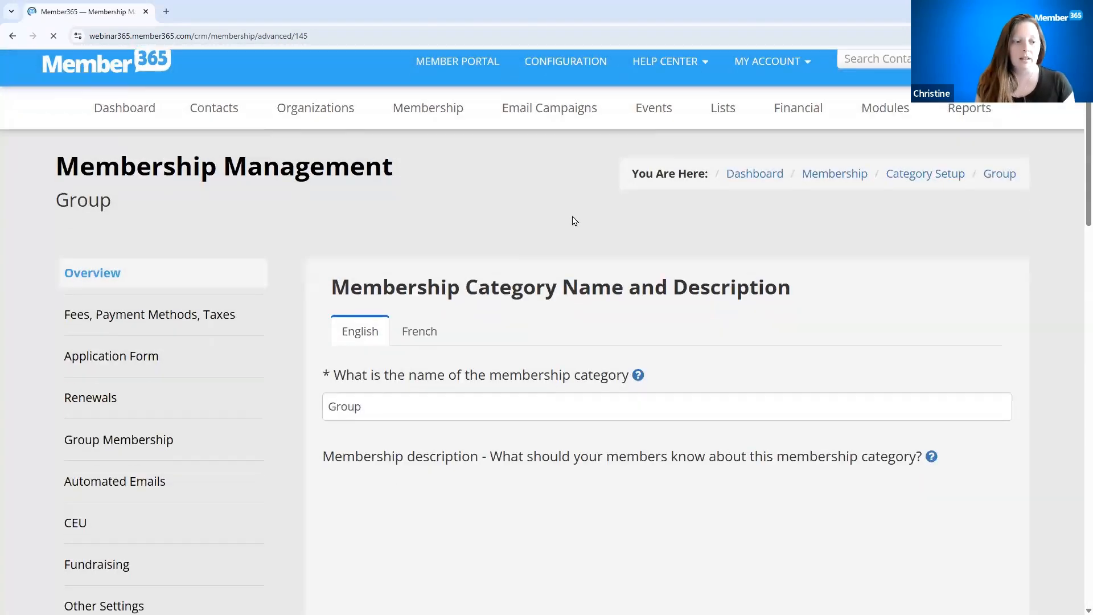
# - Examine the Membership Type options of the Group category, in particular the Family type
pyautogui.scroll(-5, 570, 222)
pyautogui.scroll(-4, 570, 224)
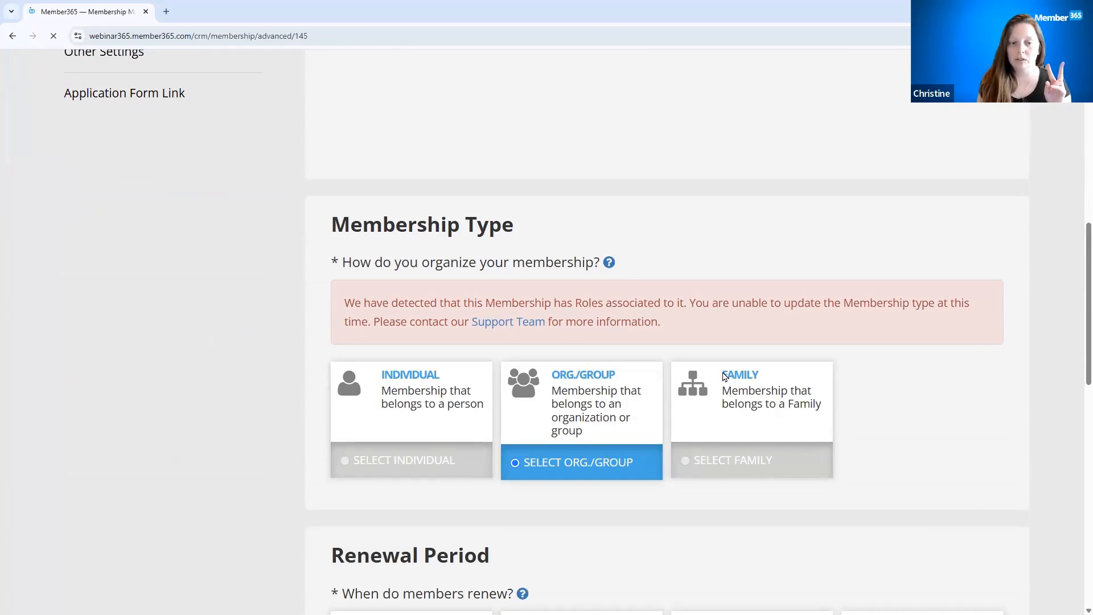
pyautogui.moveTo(773, 403); pyautogui.dragTo(819, 413)
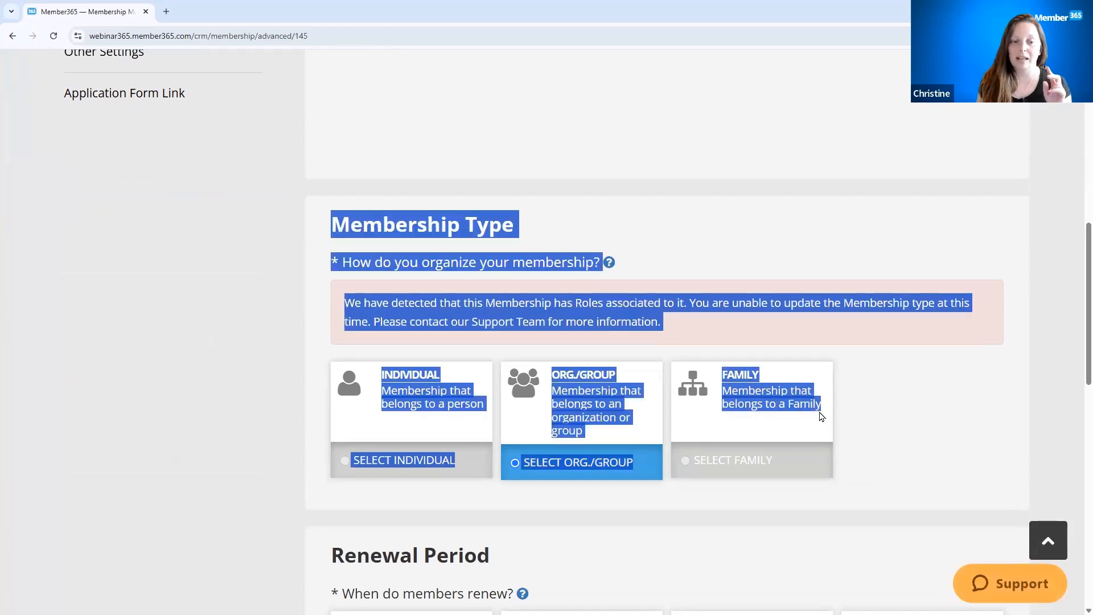
pyautogui.click(787, 424)
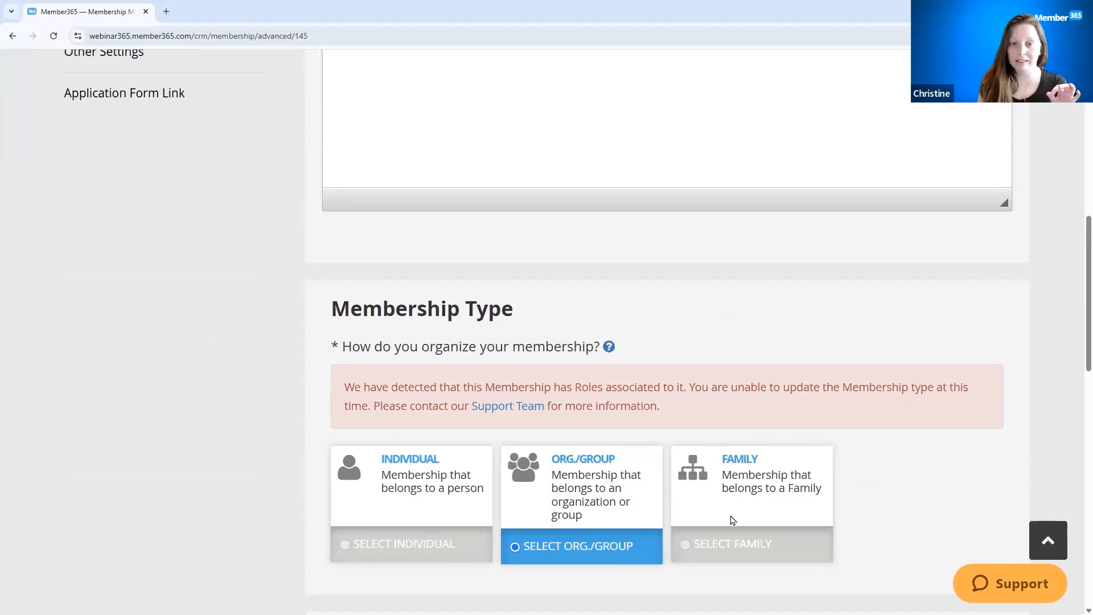
pyautogui.moveTo(721, 459); pyautogui.dragTo(767, 465)
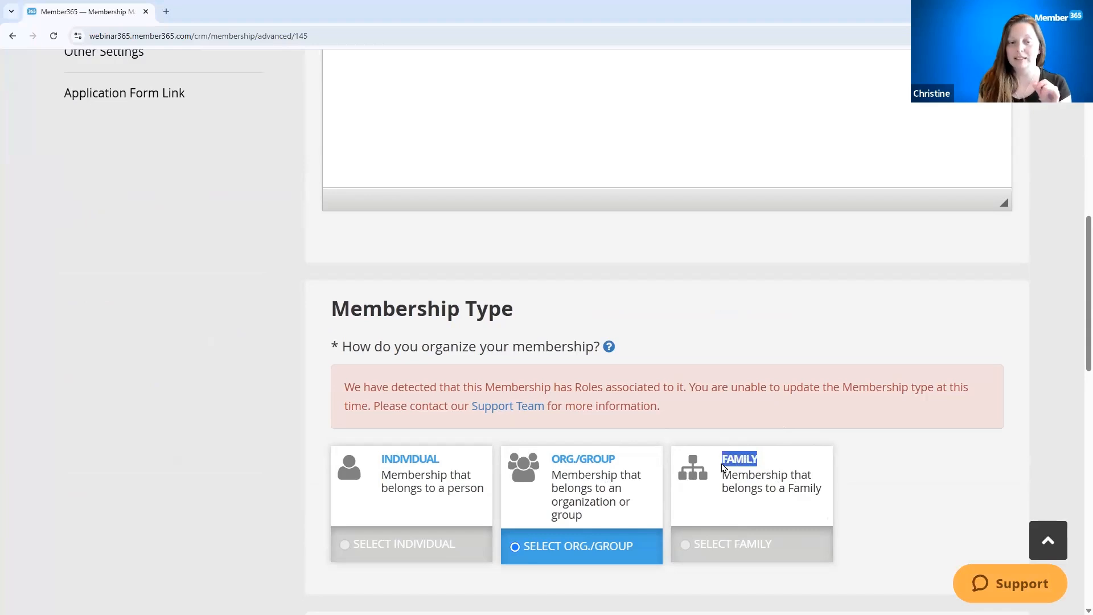
# - Open the membership settings in a separate browser tab and review the Custom Membership Type's name and description fields
pyautogui.scroll(10, 783, 467)
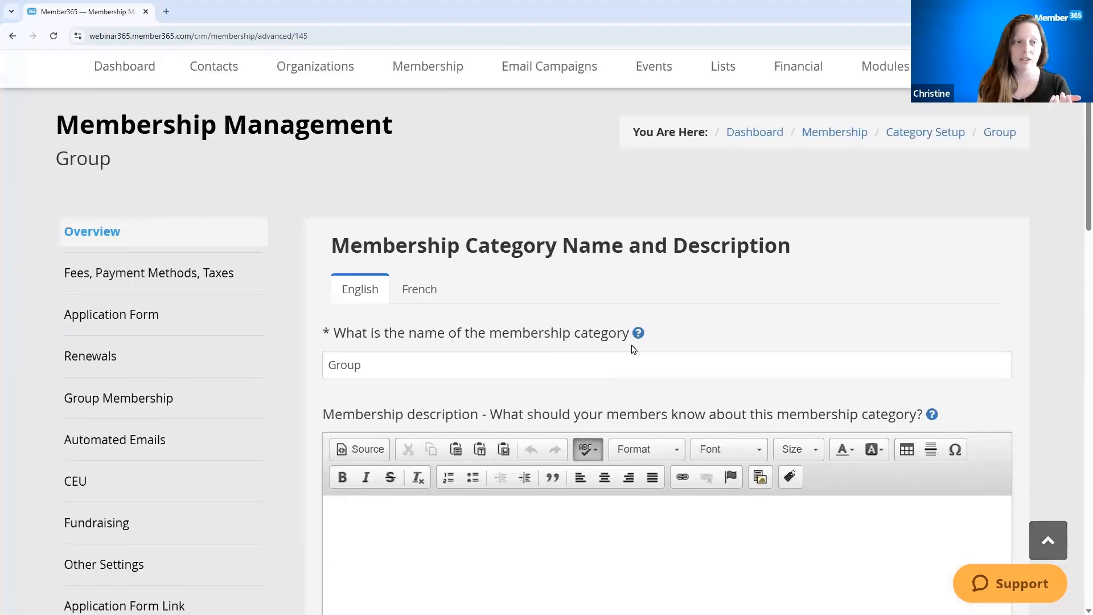
pyautogui.moveTo(418, 147)
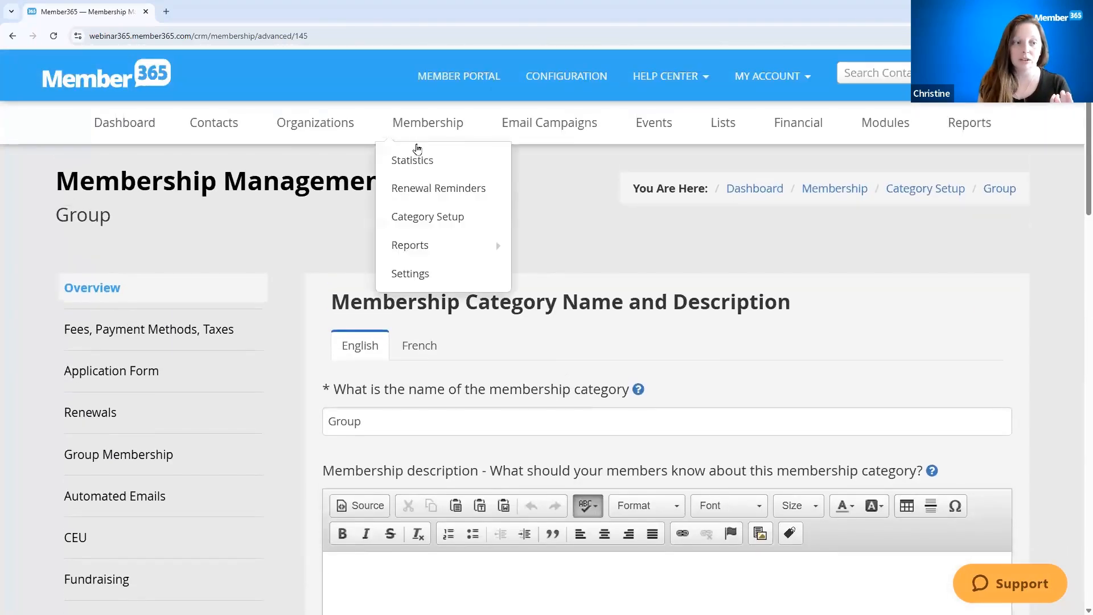
pyautogui.rightClick(411, 270)
pyautogui.click(438, 283)
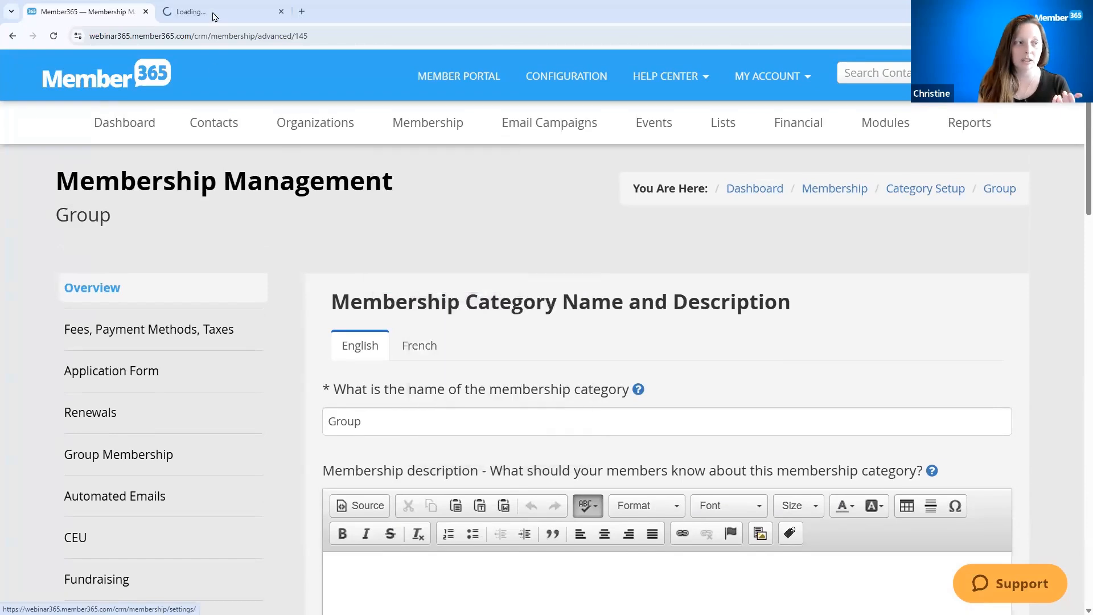
pyautogui.click(214, 10)
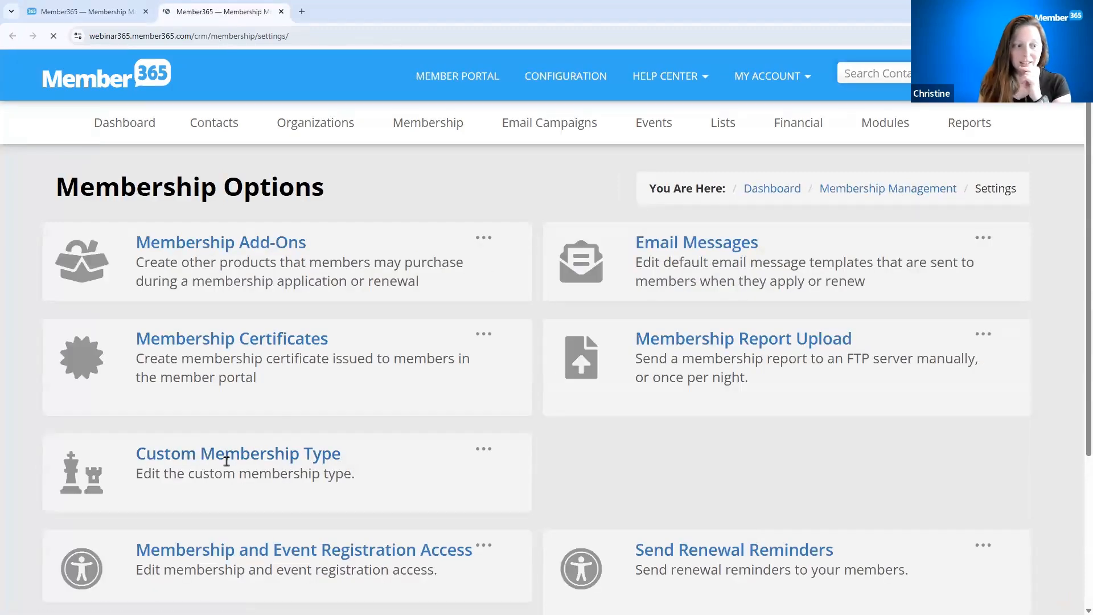
pyautogui.click(278, 465)
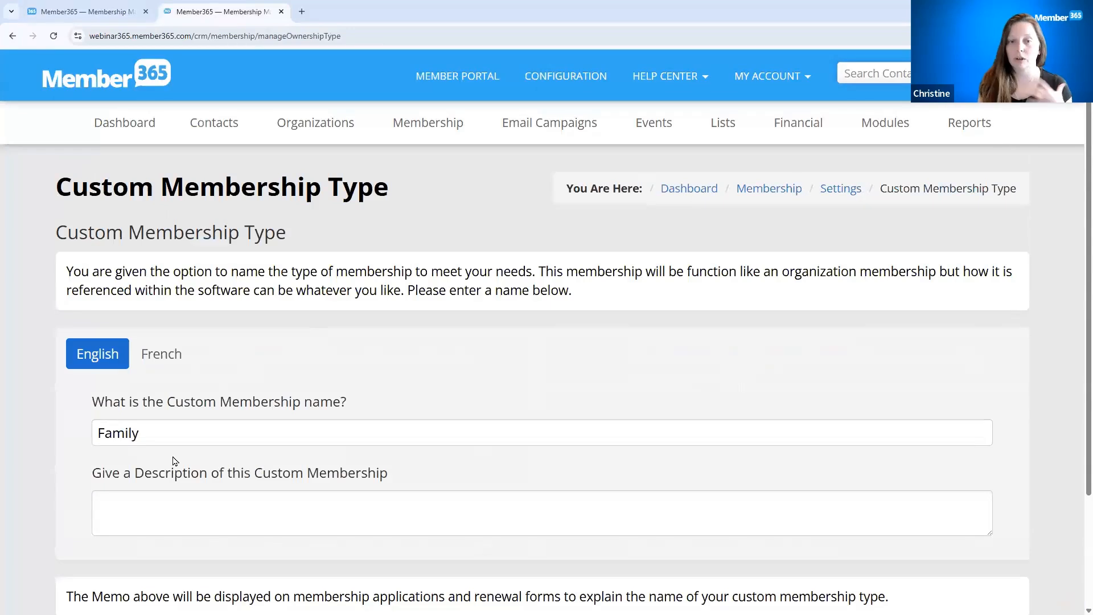
pyautogui.scroll(-2, 175, 460)
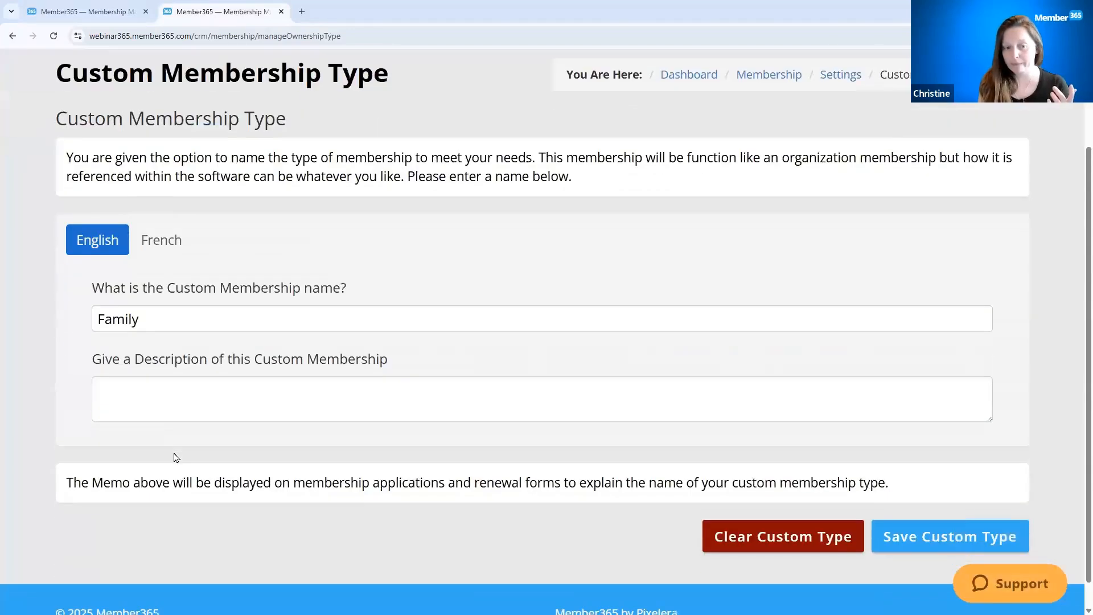
pyautogui.scroll(2, 176, 457)
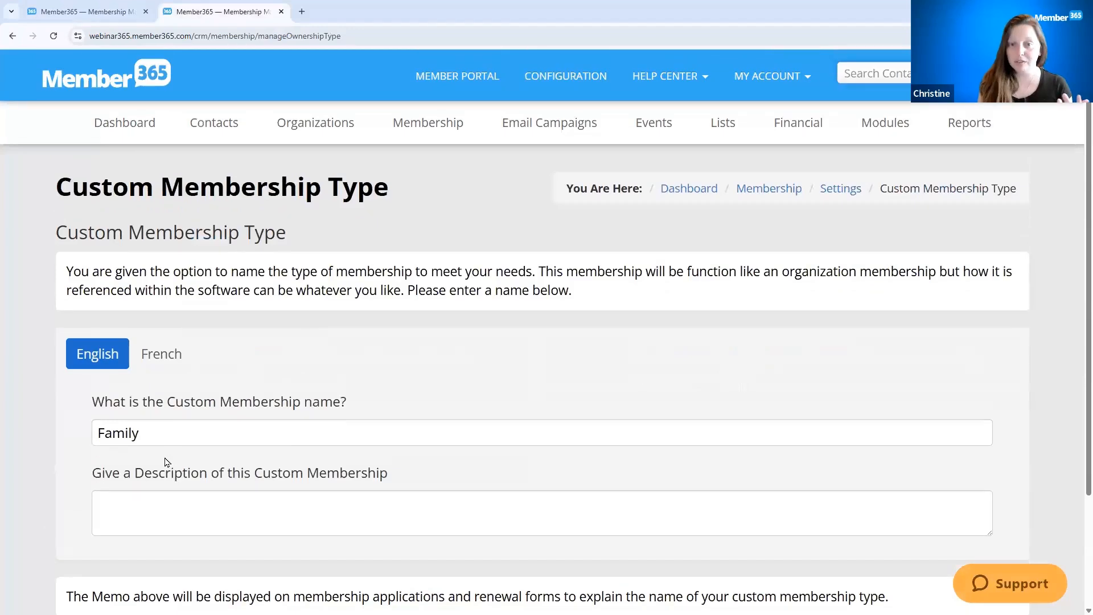
# - Return to the Group category and review how its membership type is organized
pyautogui.click(106, 17)
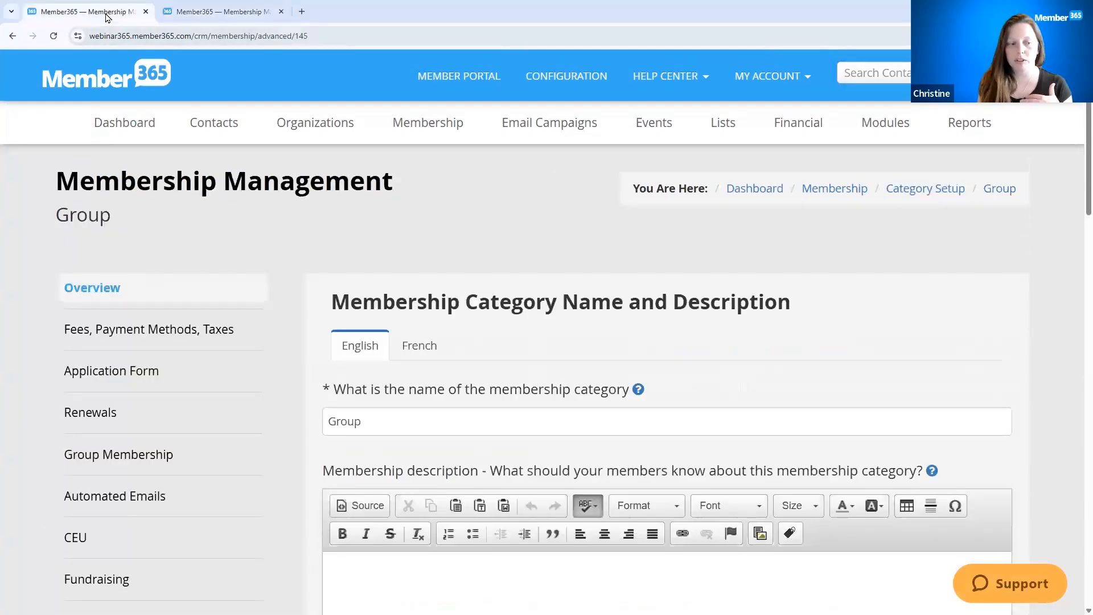
pyautogui.scroll(-10, 630, 259)
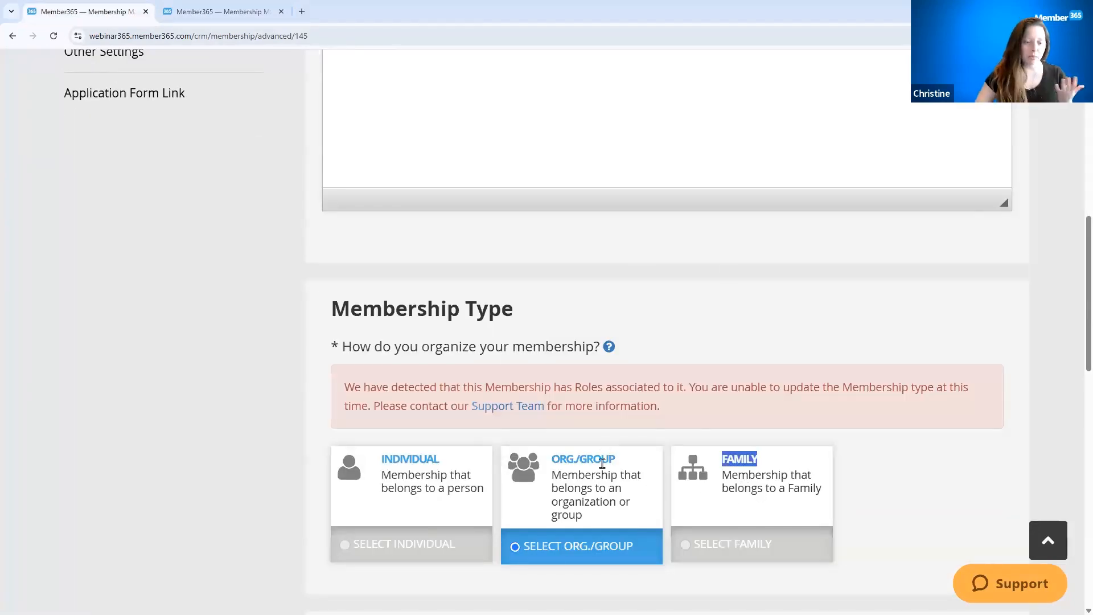
pyautogui.scroll(-3, 602, 464)
# - Review the Group category's application form configuration, including the organization fields and the secondary contact renewal reminder options
pyautogui.scroll(10, 598, 451)
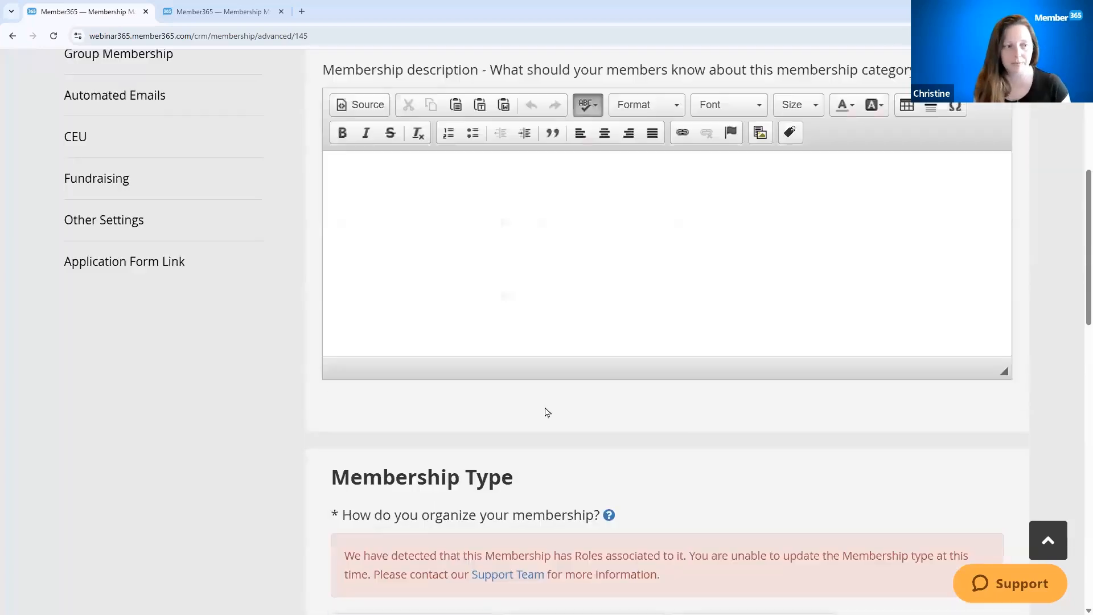
pyautogui.scroll(1, 520, 403)
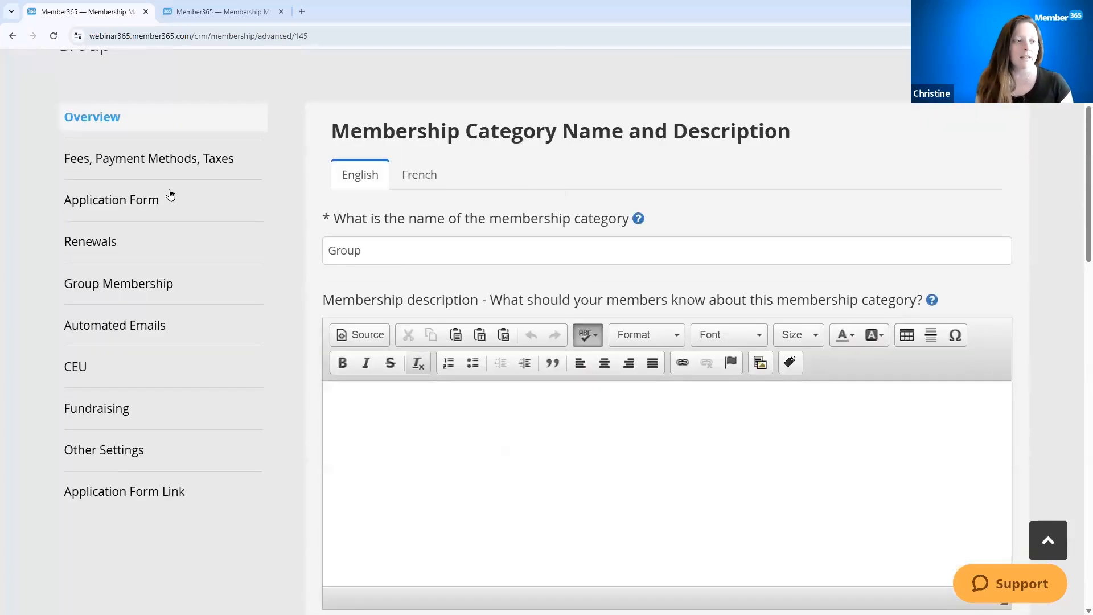
pyautogui.click(91, 207)
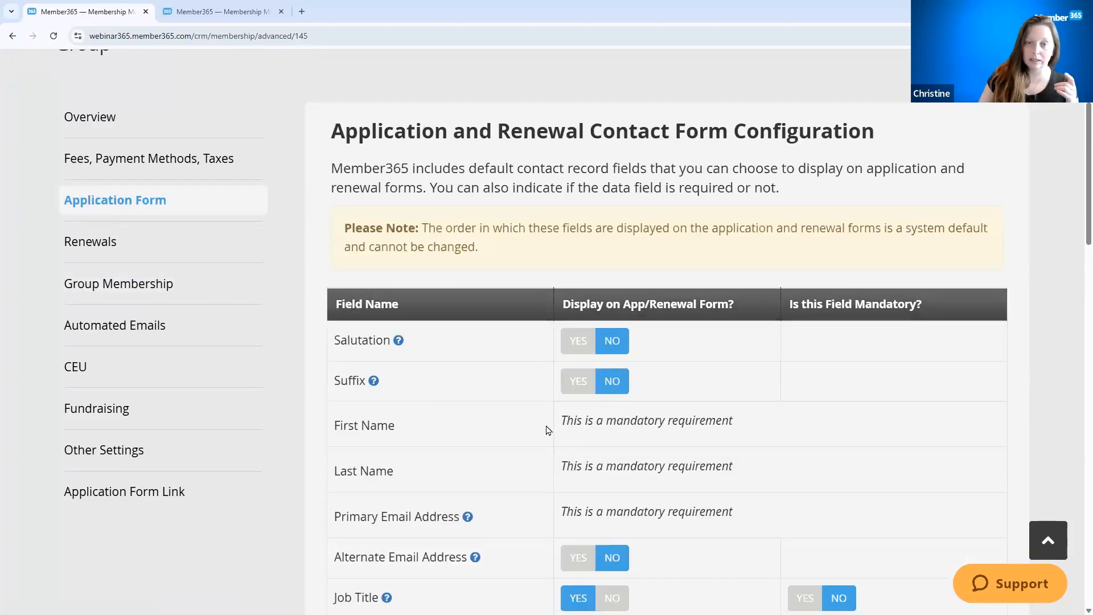
pyautogui.scroll(-5, 548, 433)
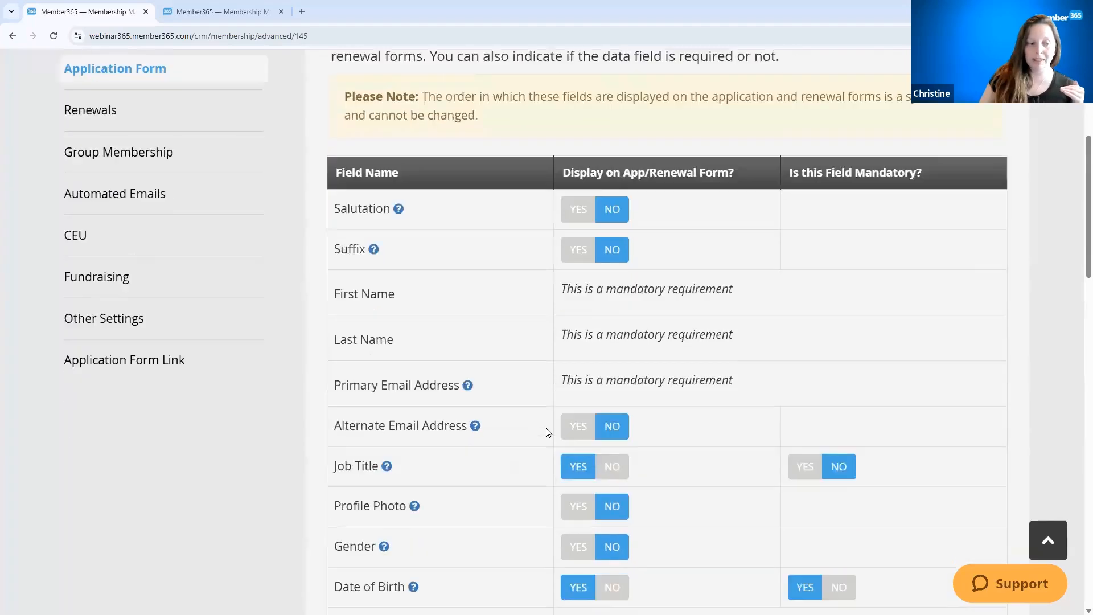
pyautogui.scroll(-2, 547, 433)
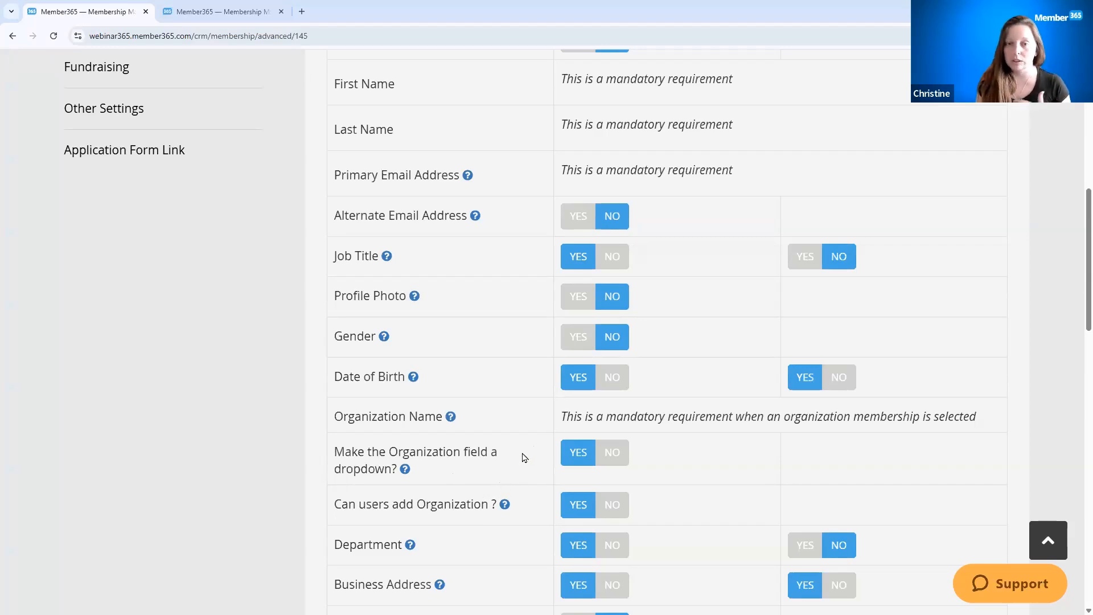
pyautogui.scroll(-15, 518, 460)
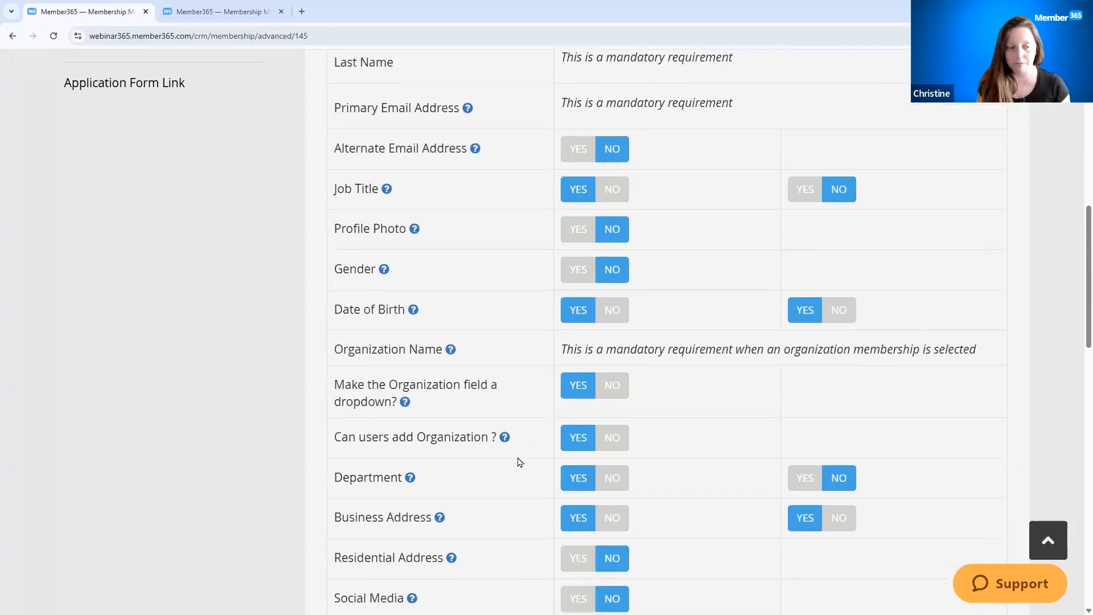
pyautogui.scroll(20, 151, 366)
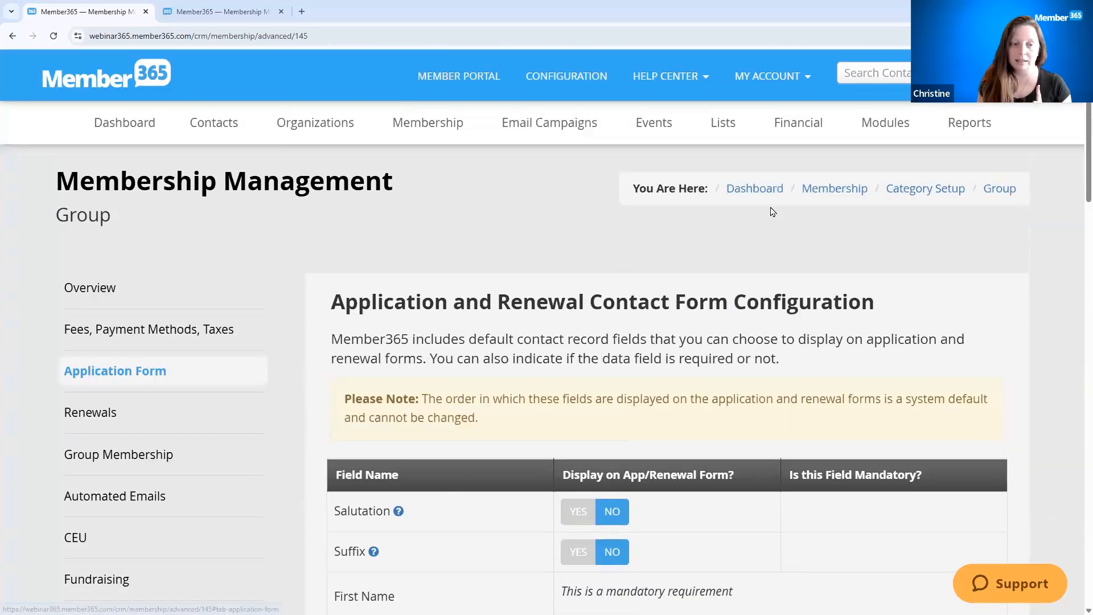
pyautogui.scroll(-20, 687, 220)
pyautogui.scroll(3, 708, 417)
pyautogui.scroll(1, 707, 417)
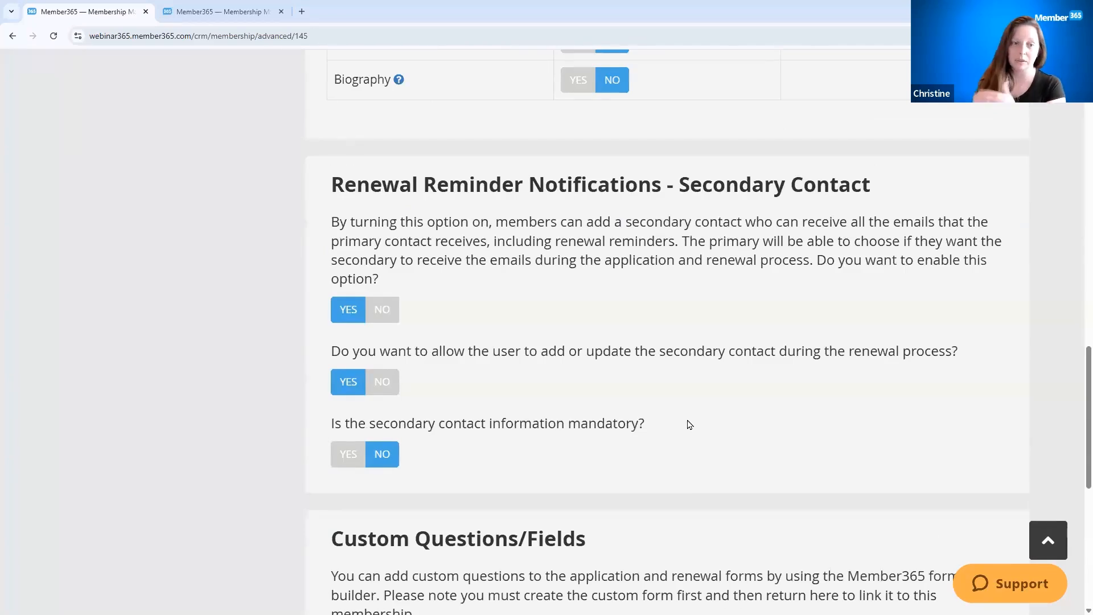
pyautogui.scroll(14, 689, 424)
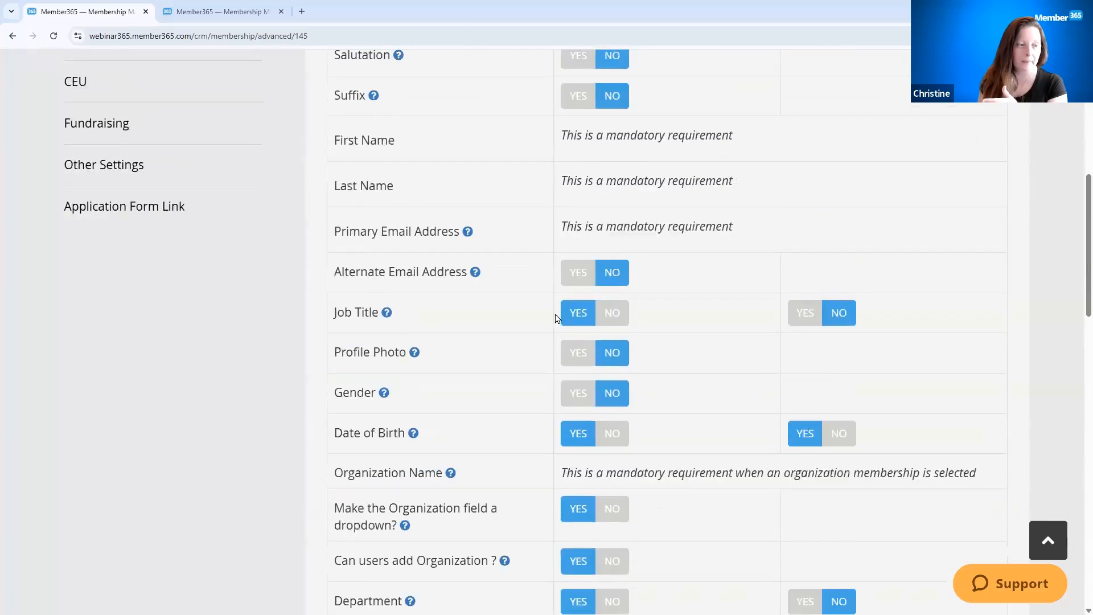
pyautogui.scroll(4, 115, 429)
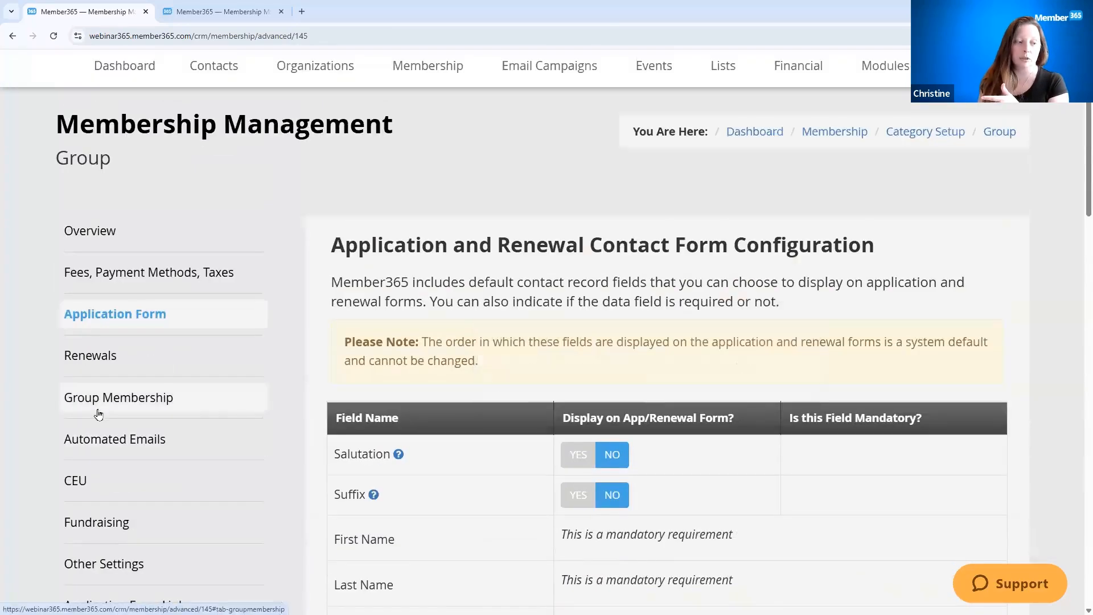
# - In the category's Group Membership settings, try the Limited seat option, switch to Seat Packages and dismiss the notice
pyautogui.click(89, 409)
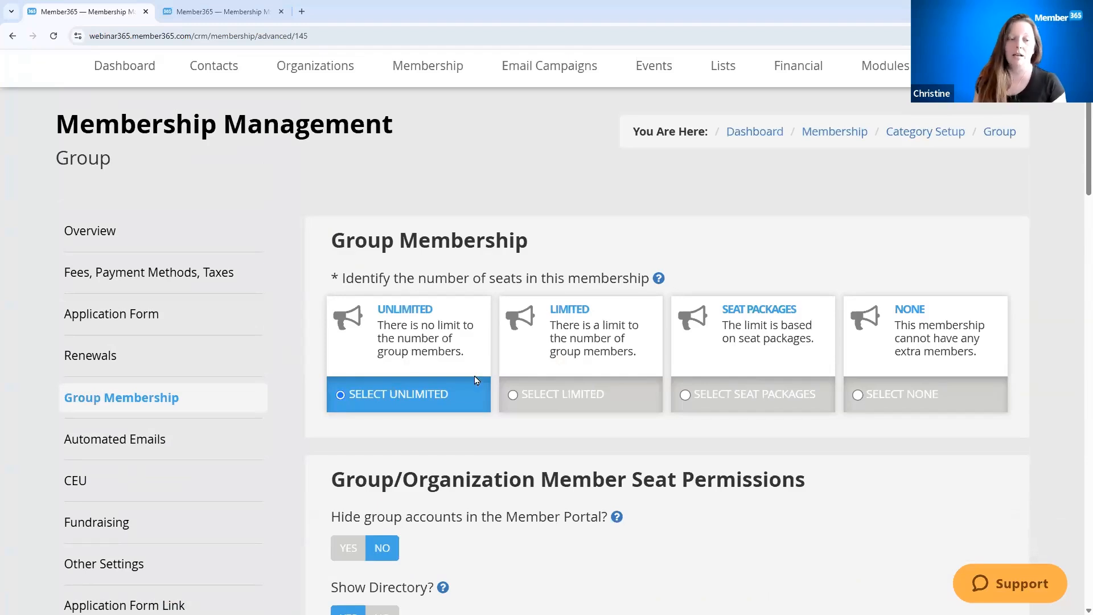
pyautogui.click(545, 395)
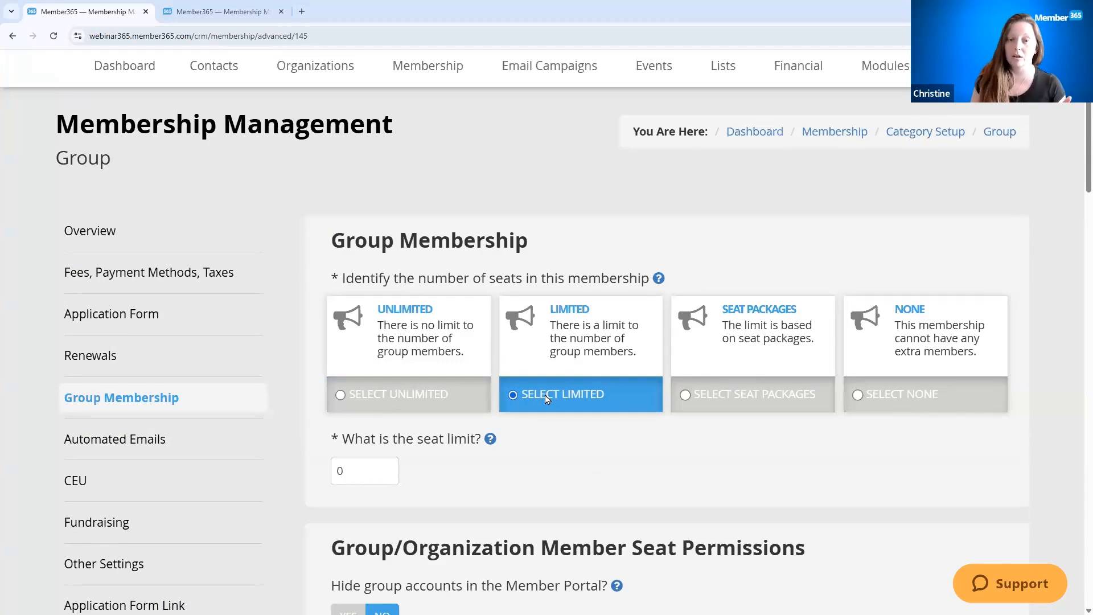
pyautogui.click(743, 394)
pyautogui.click(746, 254)
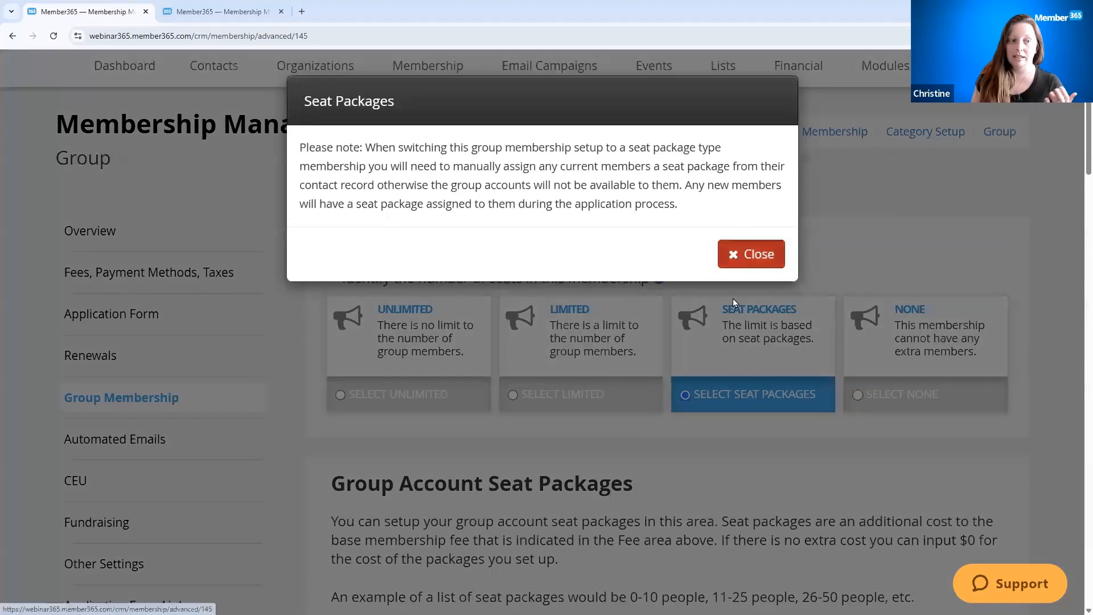
# - Create a seat package with 1 seat at a cost of 100
pyautogui.scroll(-5, 735, 302)
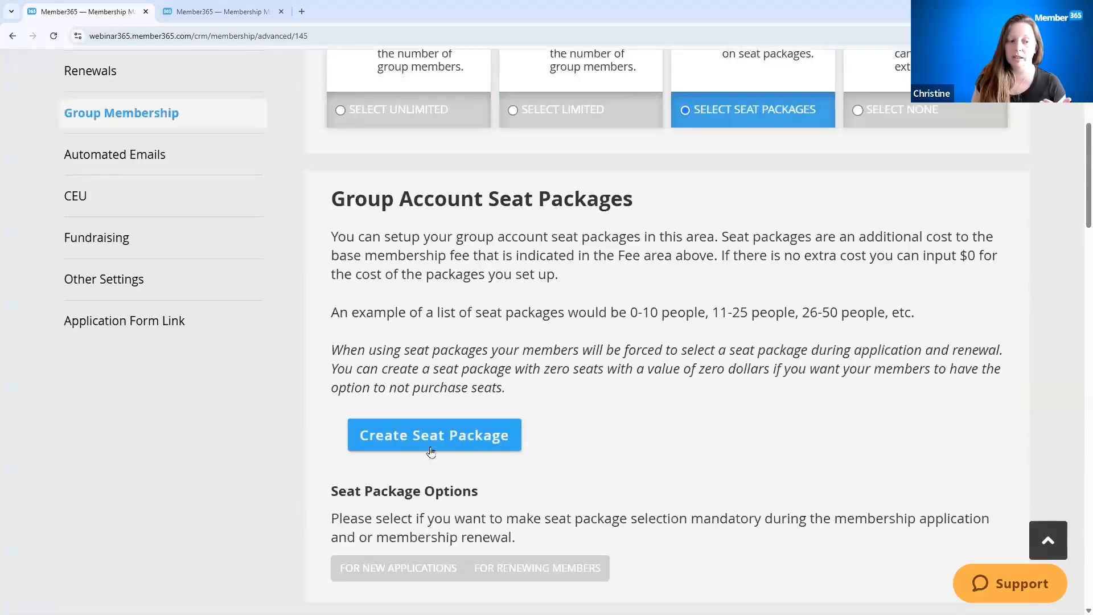
pyautogui.click(398, 435)
pyautogui.click(248, 190)
pyautogui.write('1')
pyautogui.click(222, 297)
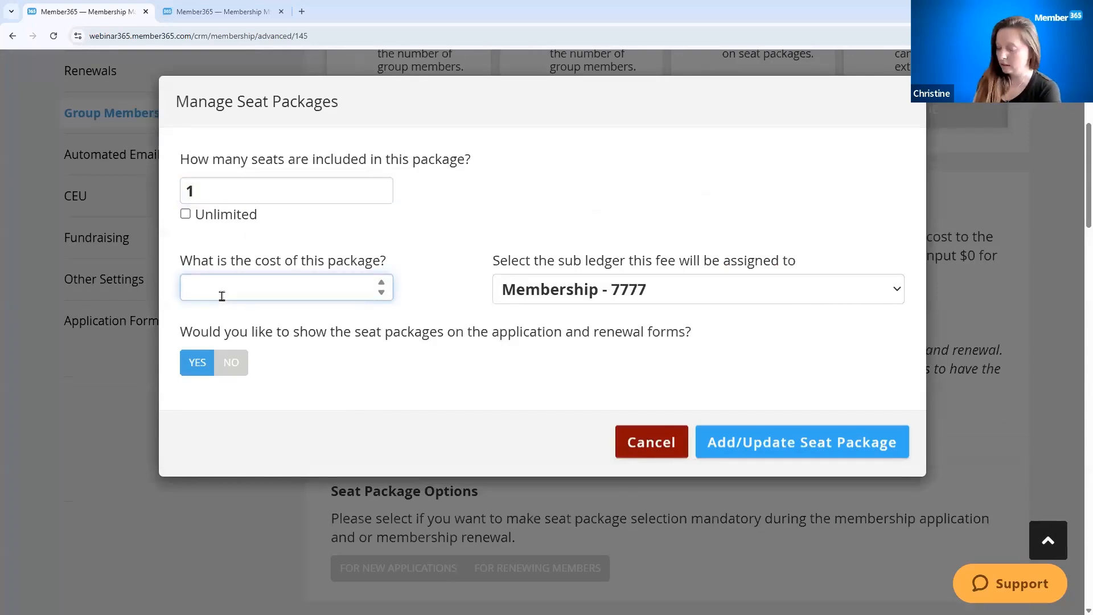
pyautogui.write('100')
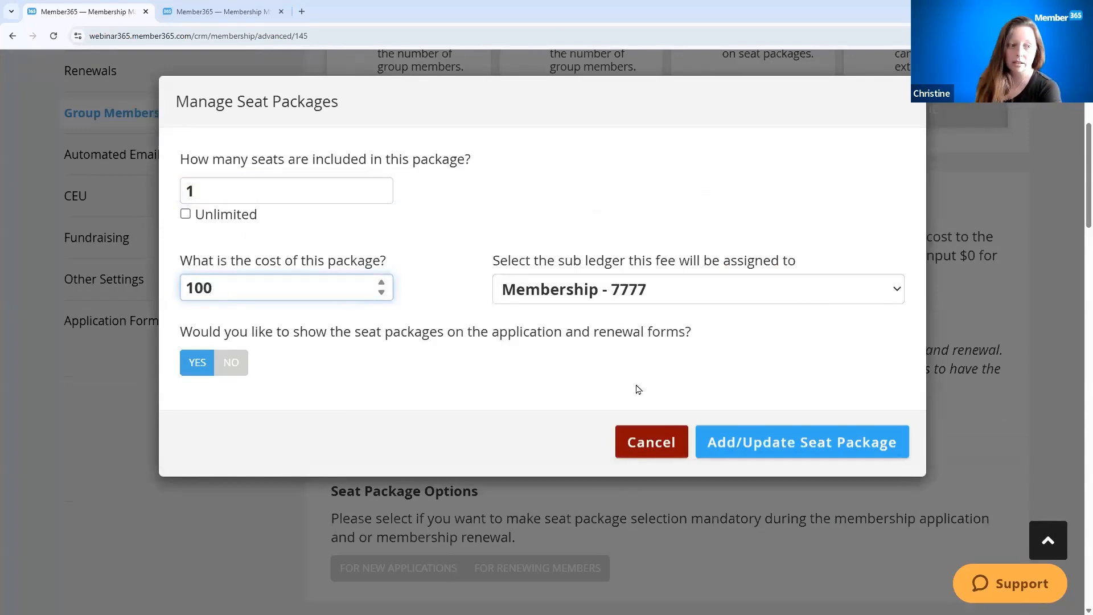
pyautogui.click(727, 450)
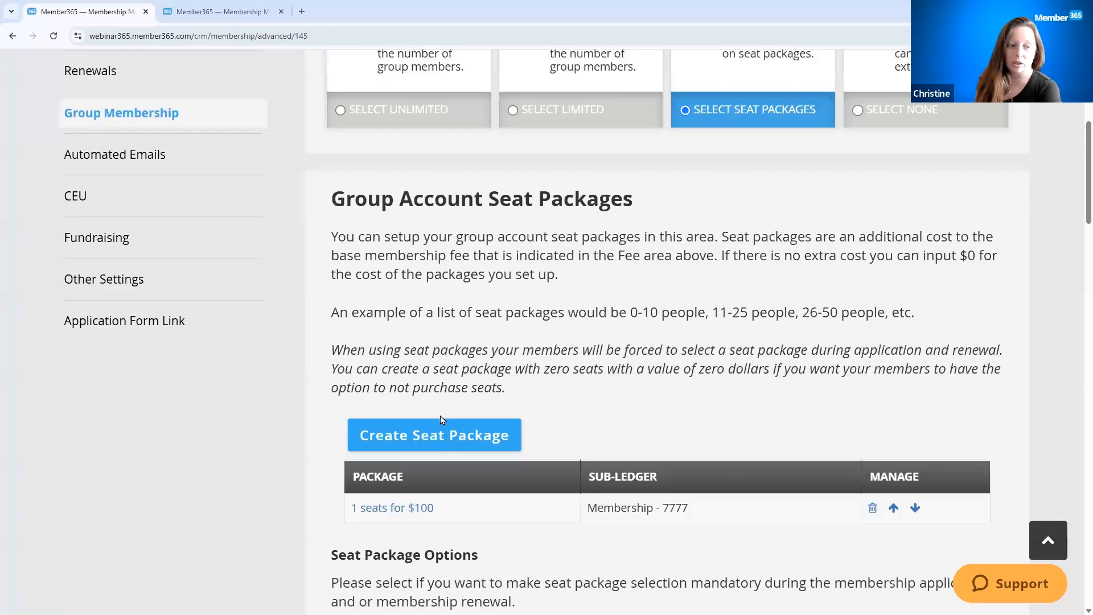
# - Create a seat package with 2 seats at a cost of 200
pyautogui.click(451, 434)
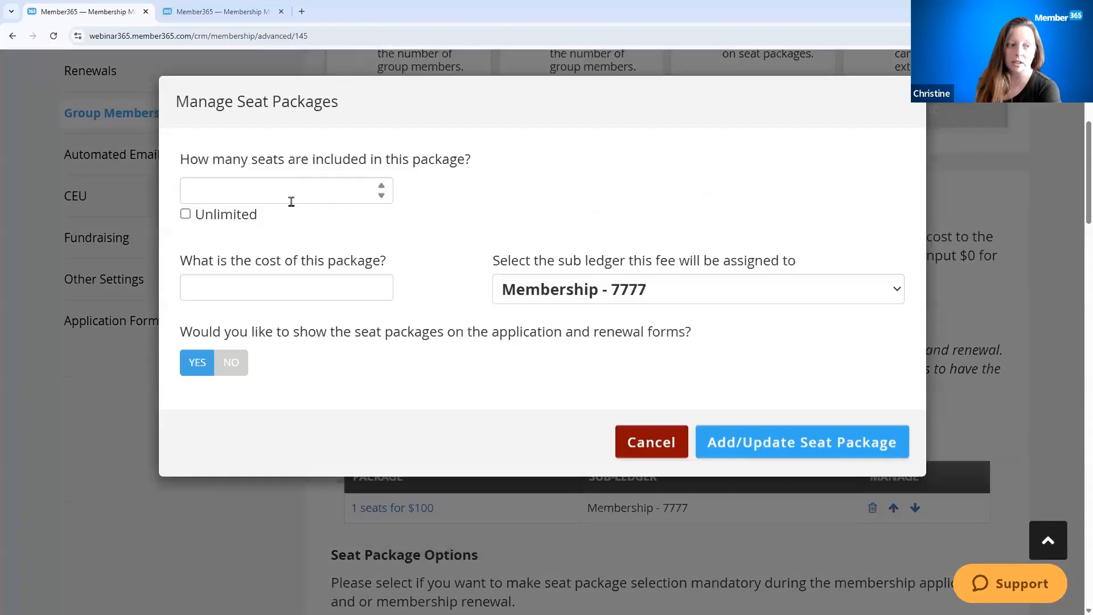
pyautogui.click(291, 202)
pyautogui.write('2')
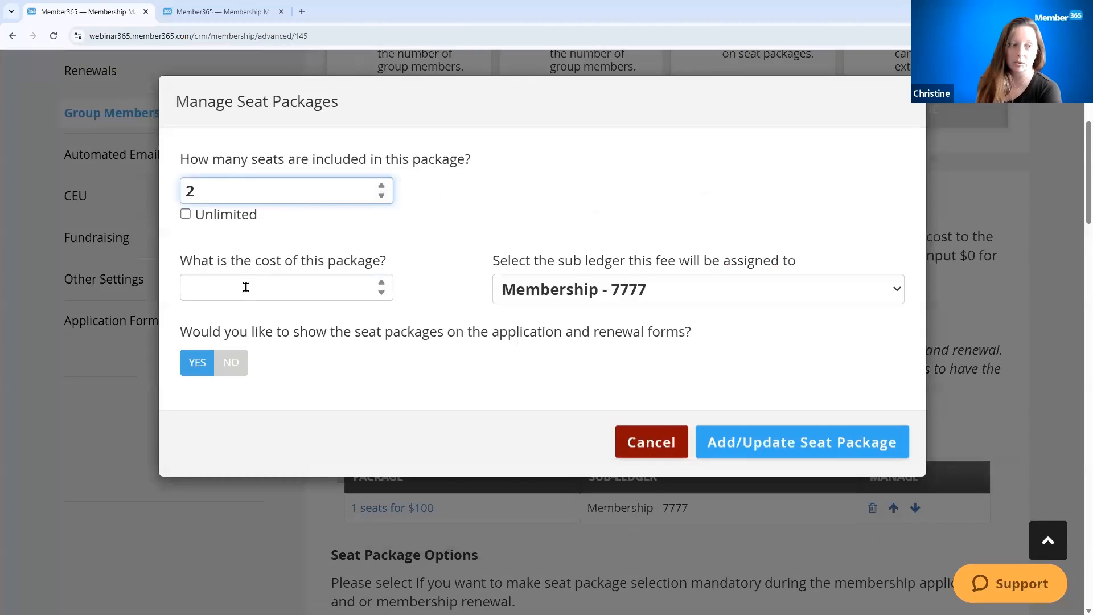
pyautogui.click(246, 287)
pyautogui.write('200')
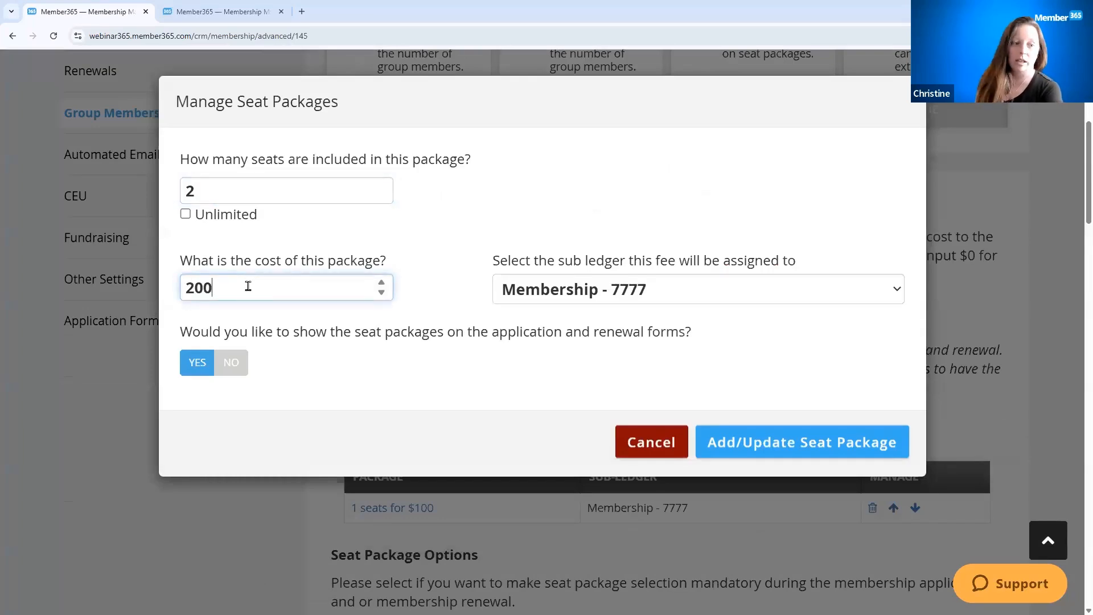
pyautogui.click(720, 450)
# - Create a seat package with 3 seats at a cost of 300
pyautogui.scroll(-3, 700, 367)
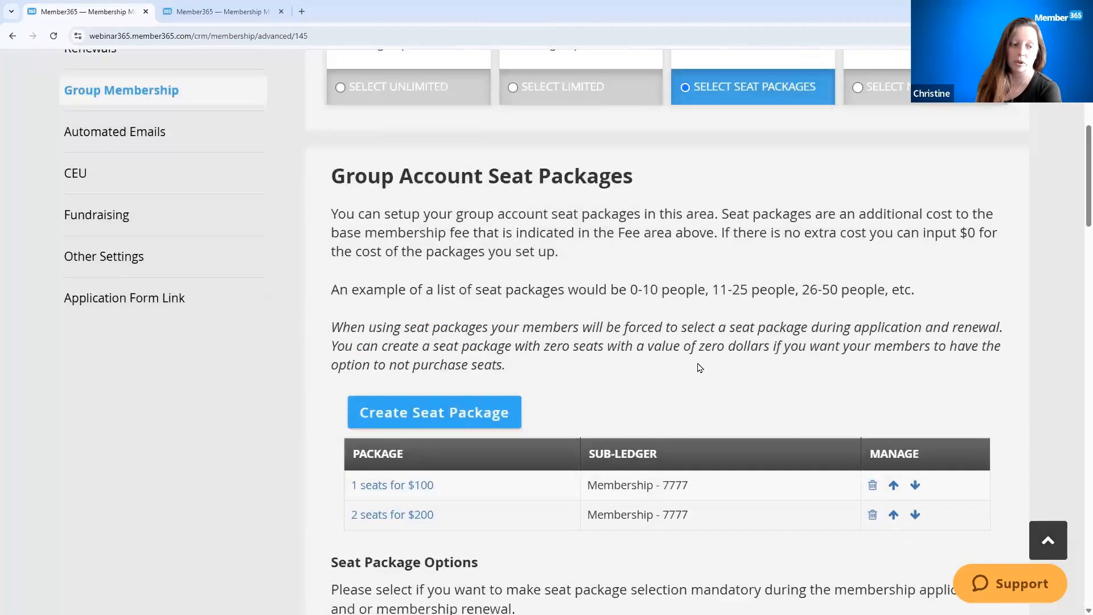
pyautogui.click(437, 283)
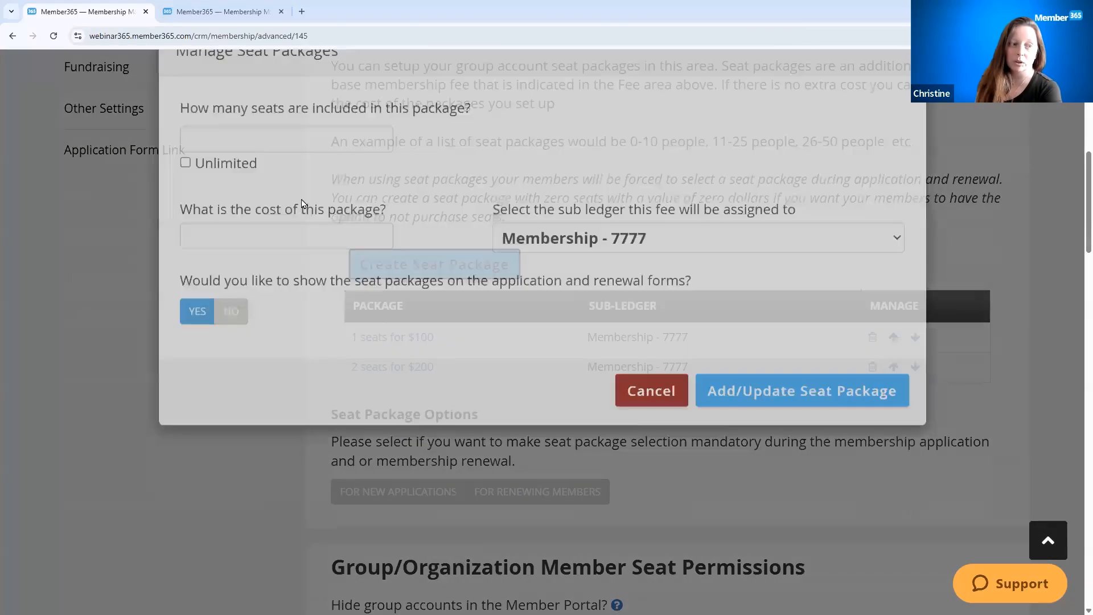
pyautogui.click(294, 188)
pyautogui.write('3')
pyautogui.click(249, 280)
pyautogui.write('300')
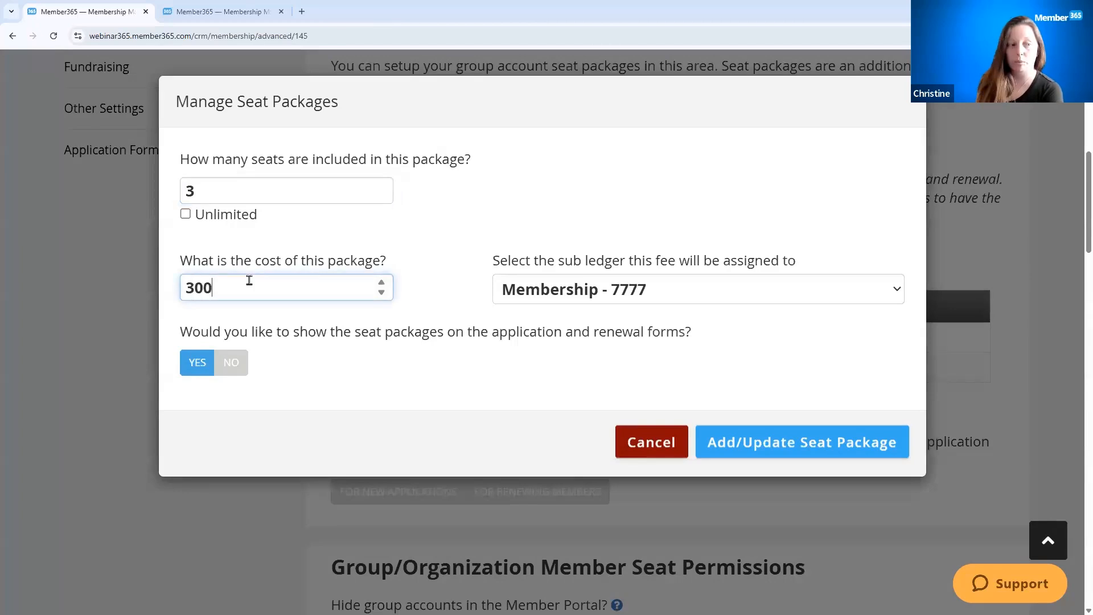
pyautogui.click(749, 454)
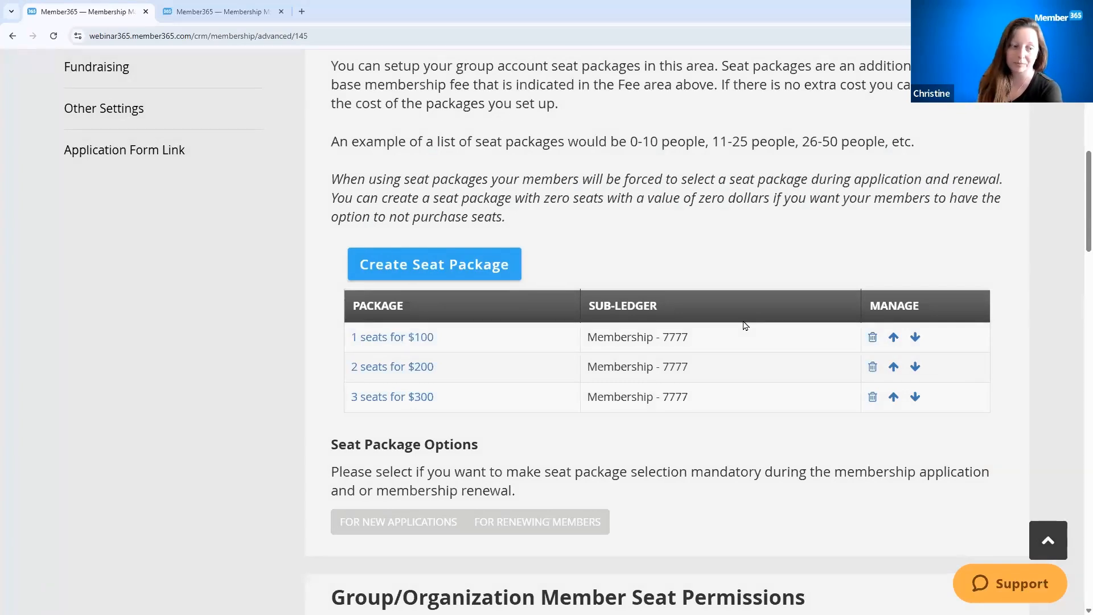
# - Make seat package selection mandatory for both new applications and renewing members
pyautogui.click(393, 521)
pyautogui.click(512, 522)
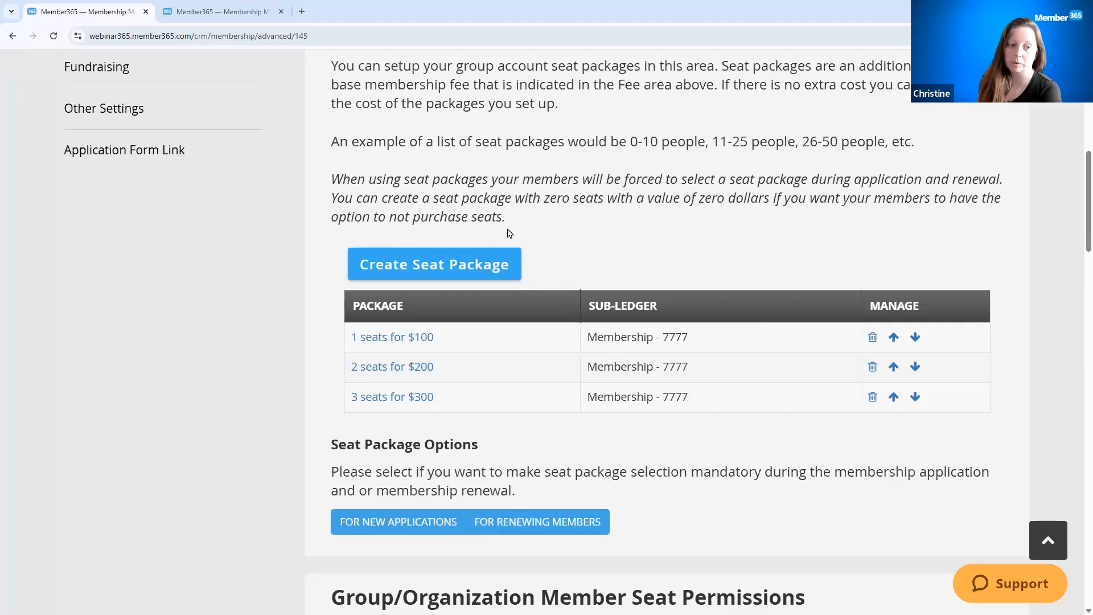
pyautogui.scroll(4, 515, 287)
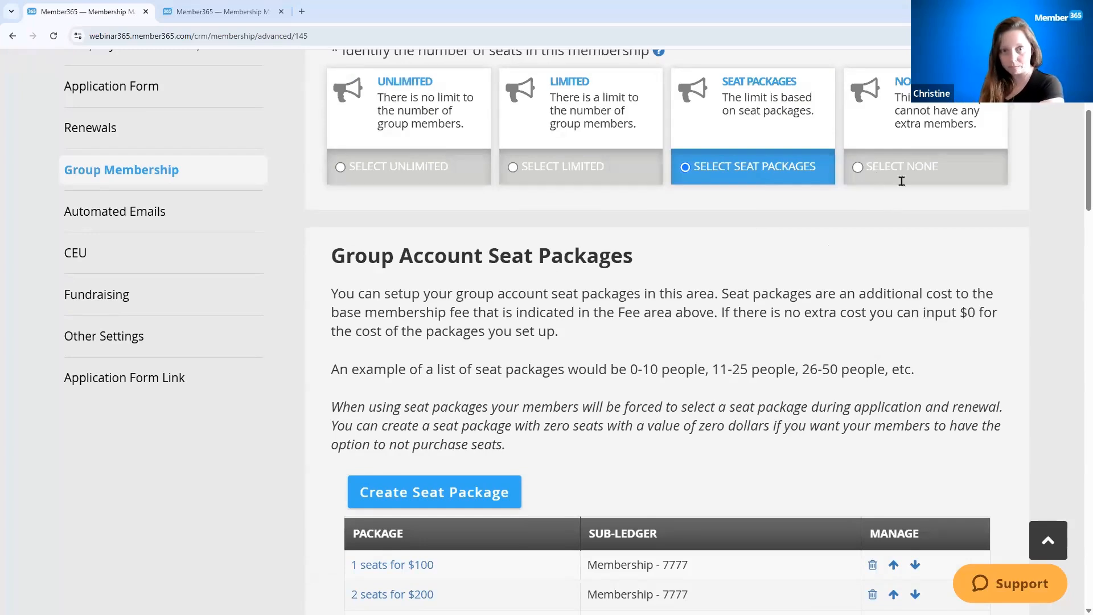
pyautogui.scroll(1, 894, 126)
pyautogui.scroll(1, 849, 176)
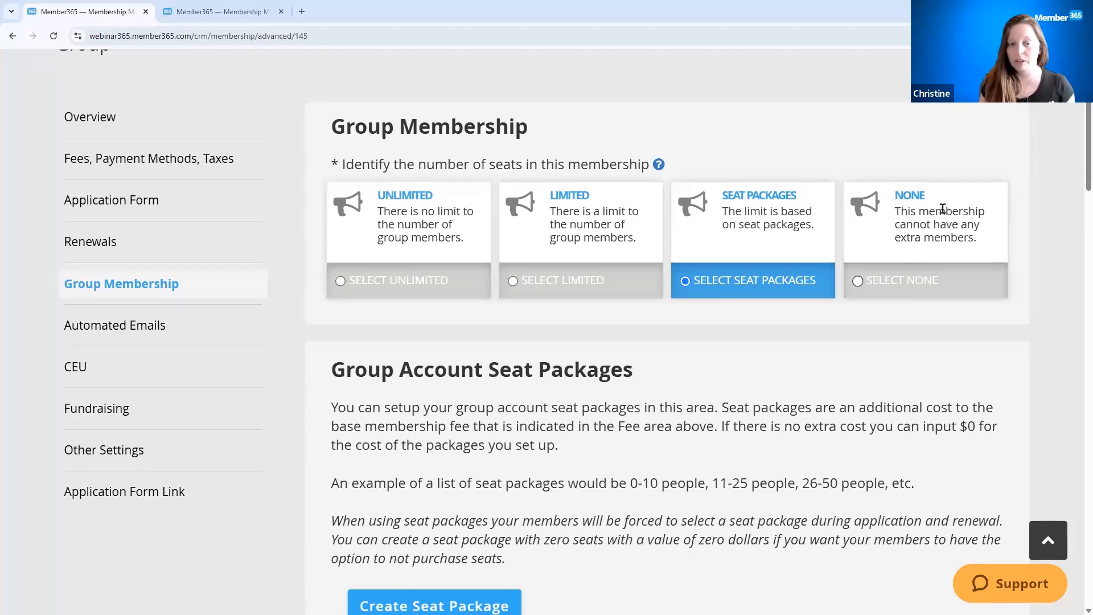
# - Review the Group/Organization Member Seat Permissions, from hiding group accounts in the Member Portal through to showing member benefits
pyautogui.scroll(-10, 845, 438)
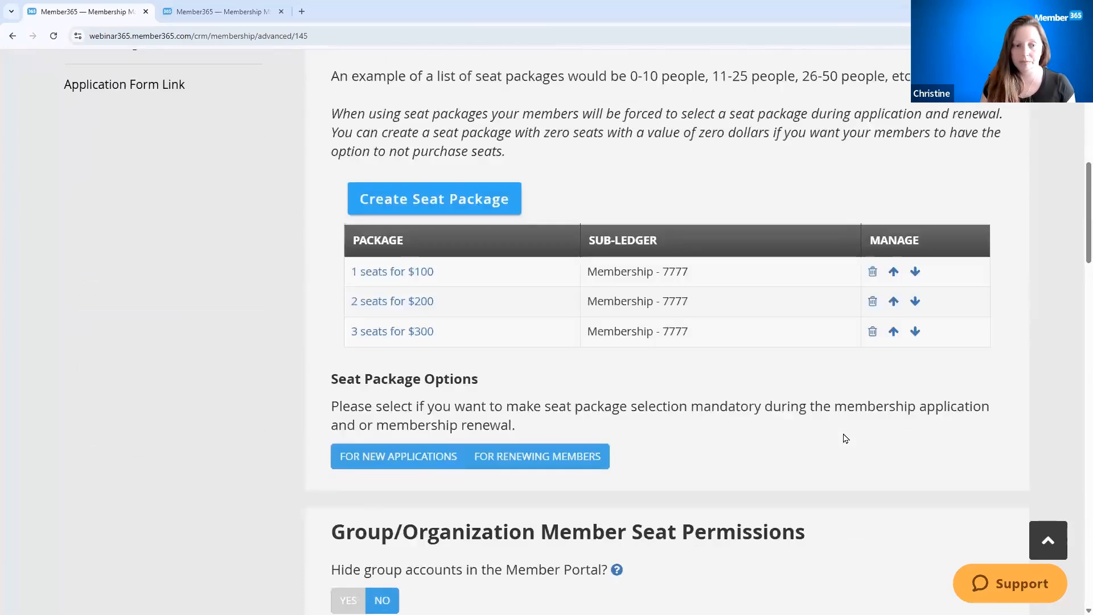
pyautogui.moveTo(338, 364); pyautogui.dragTo(851, 368)
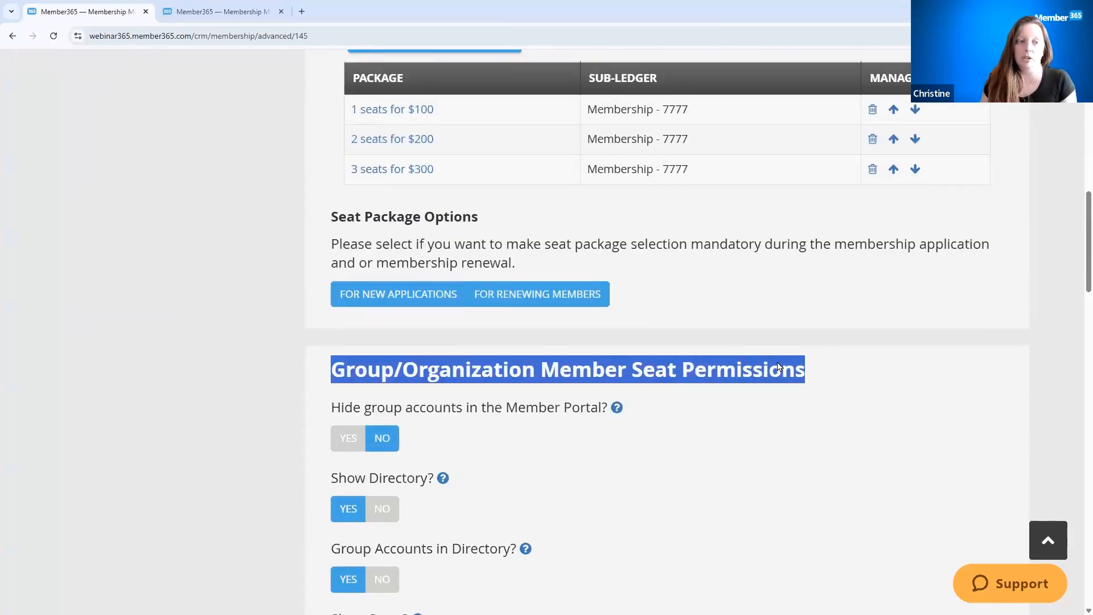
pyautogui.scroll(2, 778, 367)
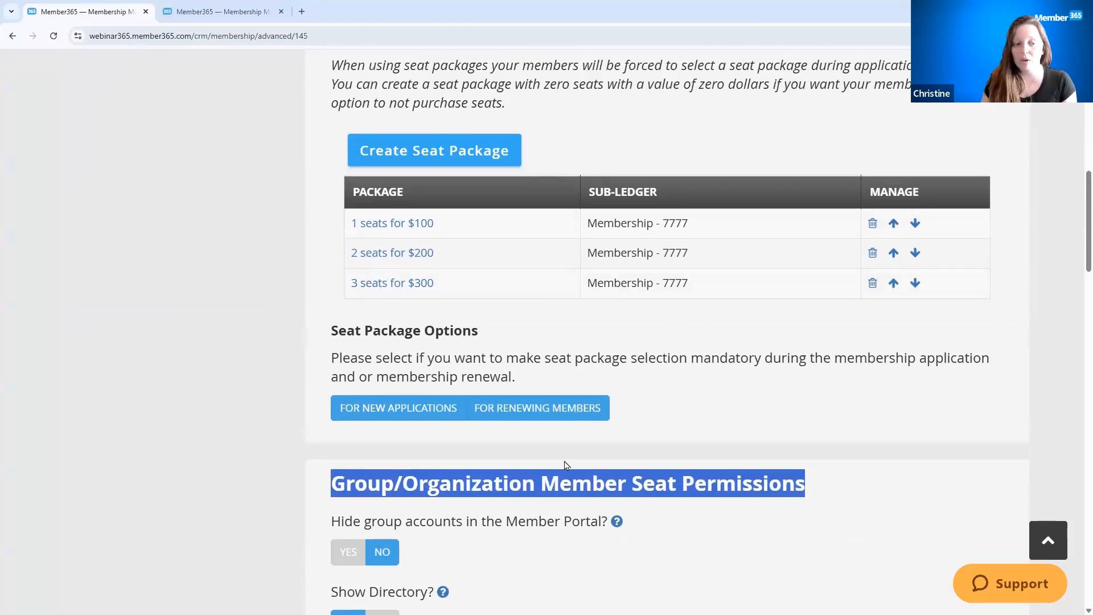
pyautogui.click(887, 490)
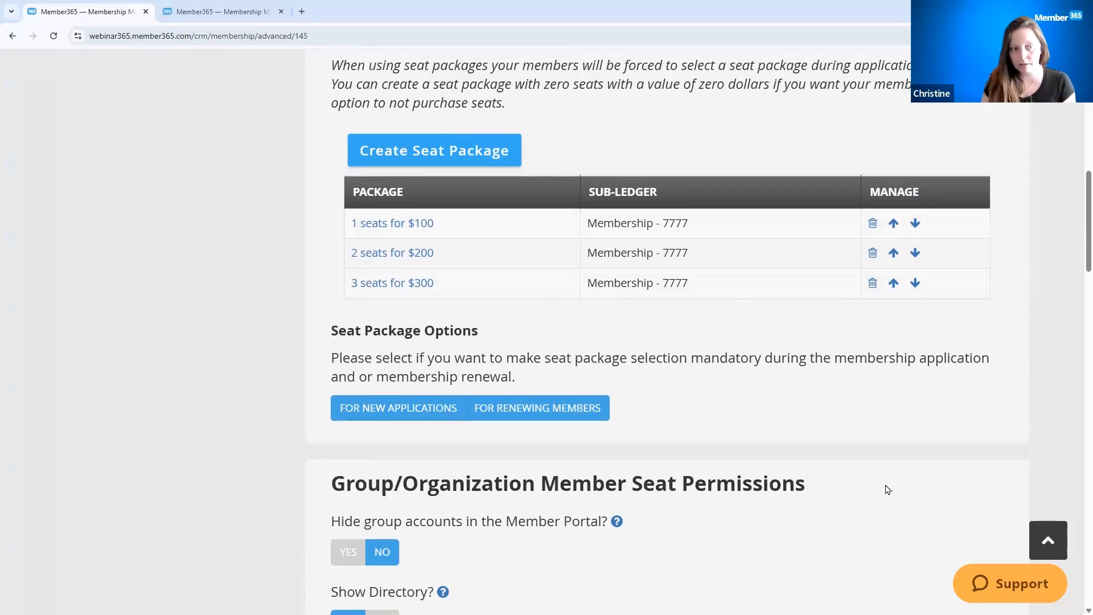
pyautogui.scroll(-2, 887, 490)
pyautogui.scroll(-3, 883, 481)
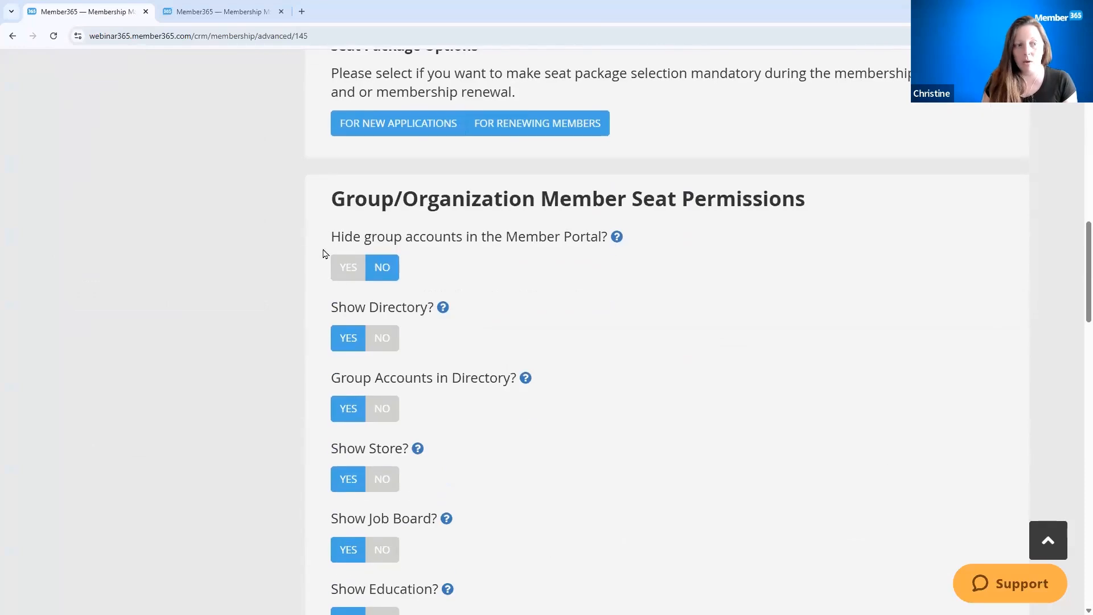
pyautogui.moveTo(330, 237); pyautogui.dragTo(613, 237)
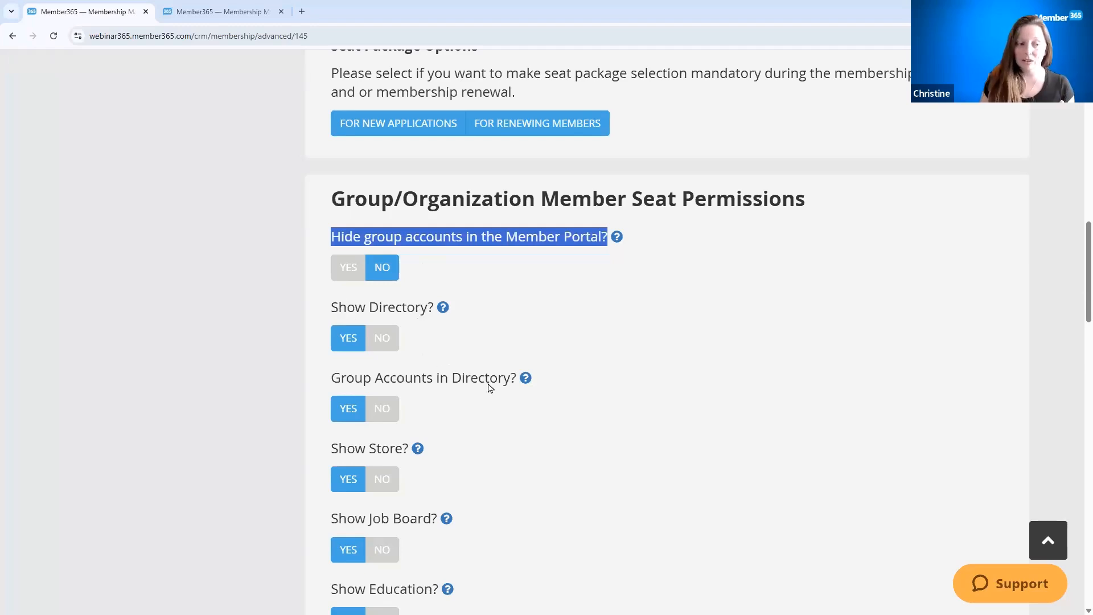
pyautogui.scroll(-2, 490, 388)
pyautogui.scroll(-2, 490, 388)
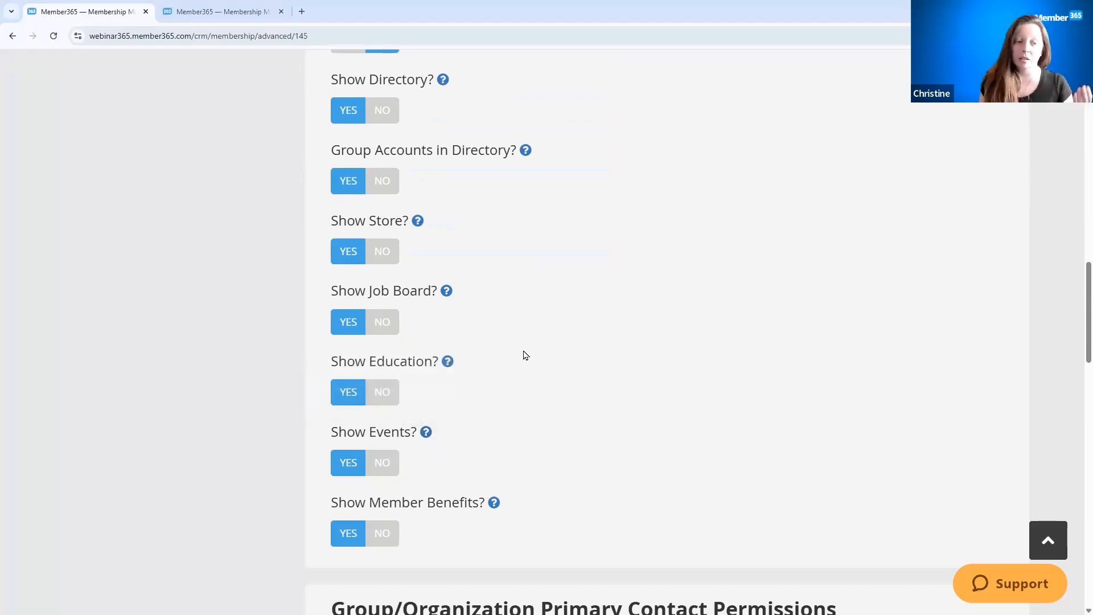
pyautogui.scroll(-2, 534, 314)
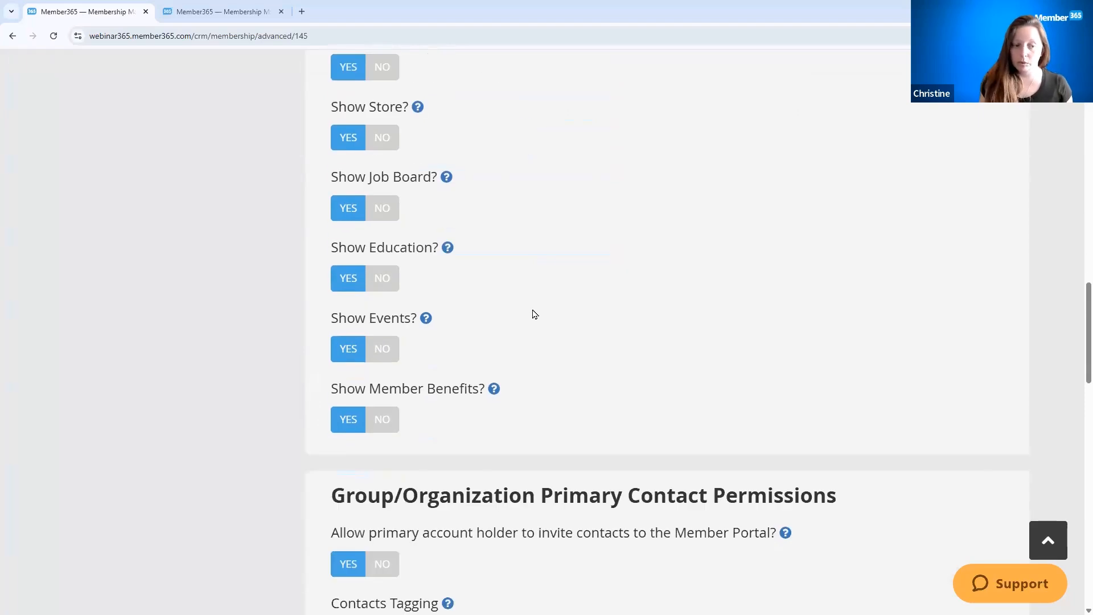
# - Review the primary account holder's permission to invite contacts to the Member Portal, and try switching Contacts Tagging off and on again
pyautogui.scroll(-5, 534, 314)
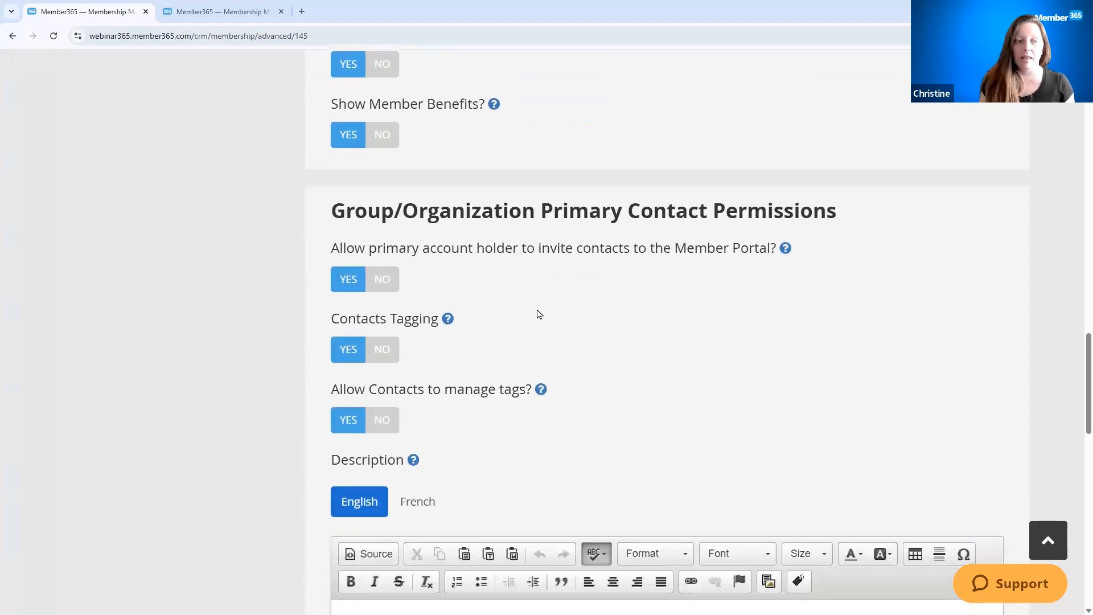
pyautogui.moveTo(326, 252); pyautogui.dragTo(664, 279)
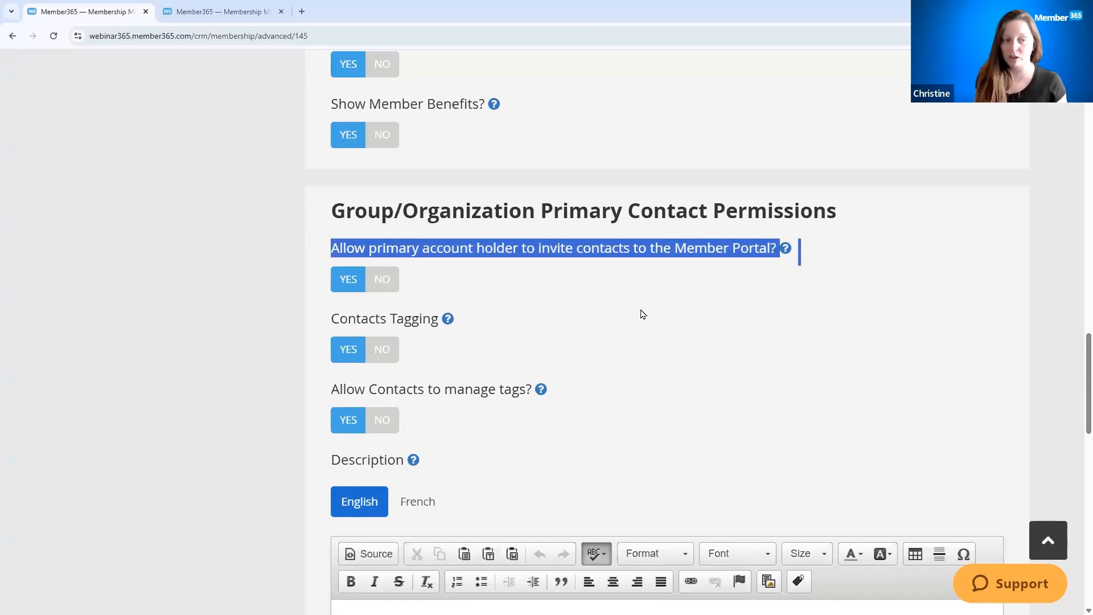
pyautogui.click(473, 289)
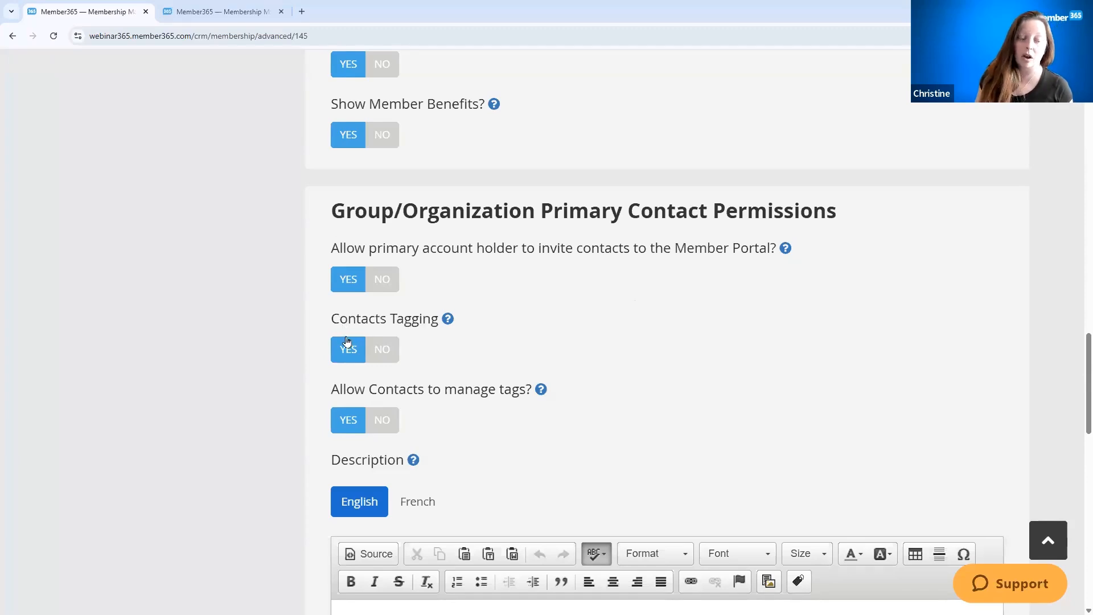
pyautogui.click(390, 349)
pyautogui.click(343, 352)
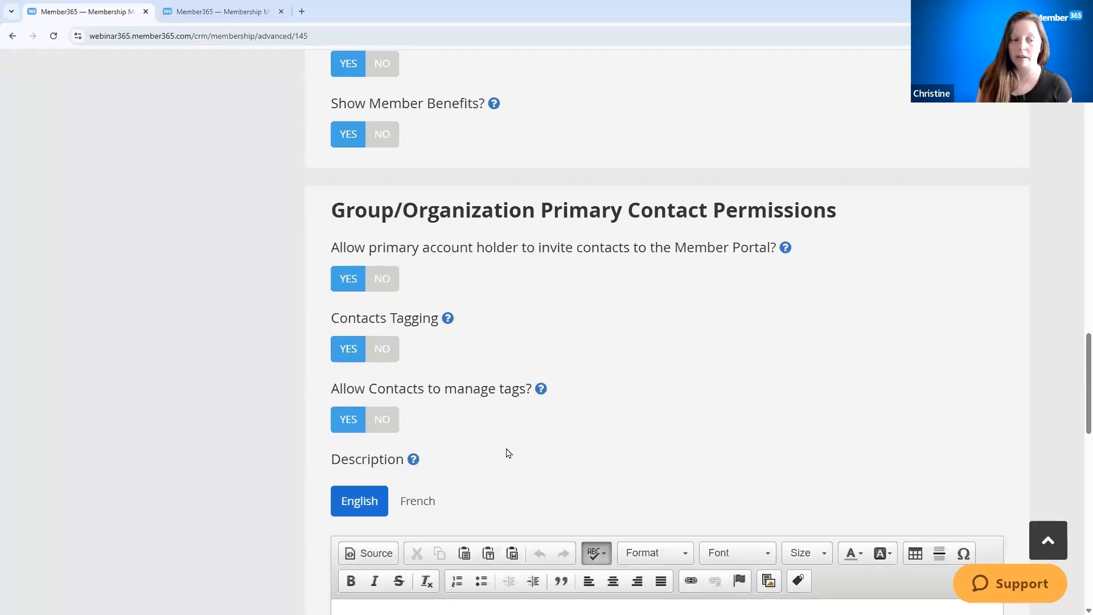
# - Add a contact tag named VIP under the Group/Organization Primary Contact Permissions
pyautogui.scroll(-6, 505, 449)
pyautogui.click(368, 485)
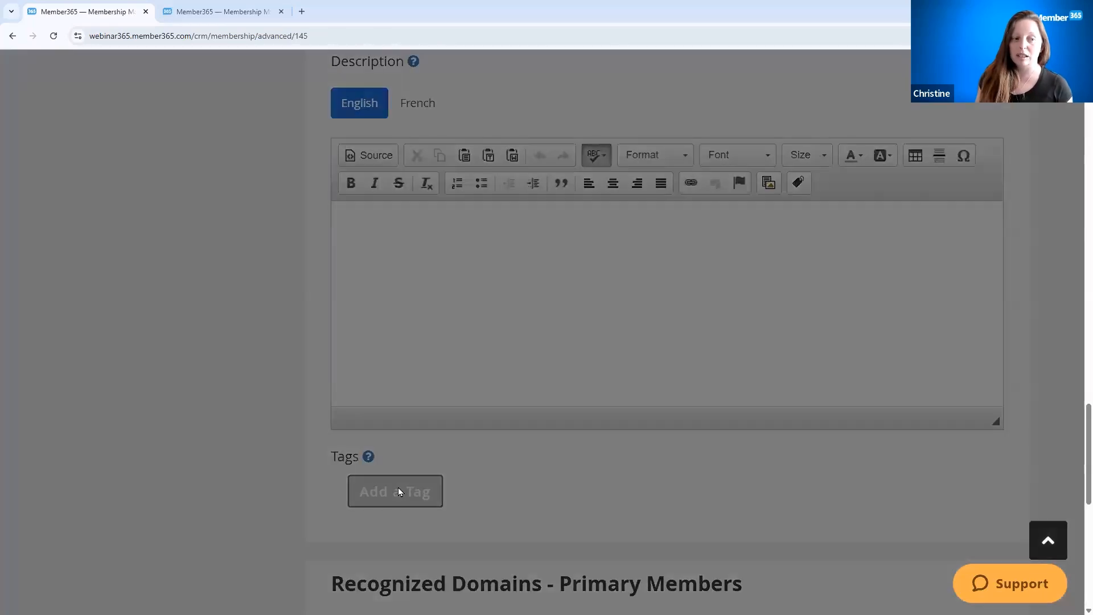
pyautogui.click(302, 192)
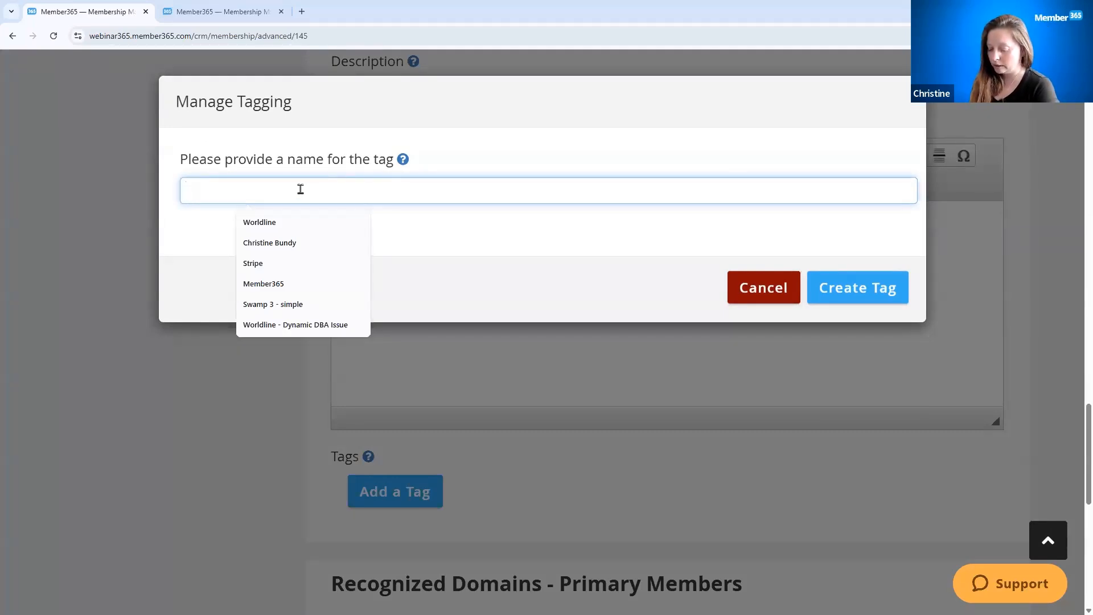
pyautogui.write('VIP')
pyautogui.click(836, 281)
pyautogui.scroll(-2, 442, 488)
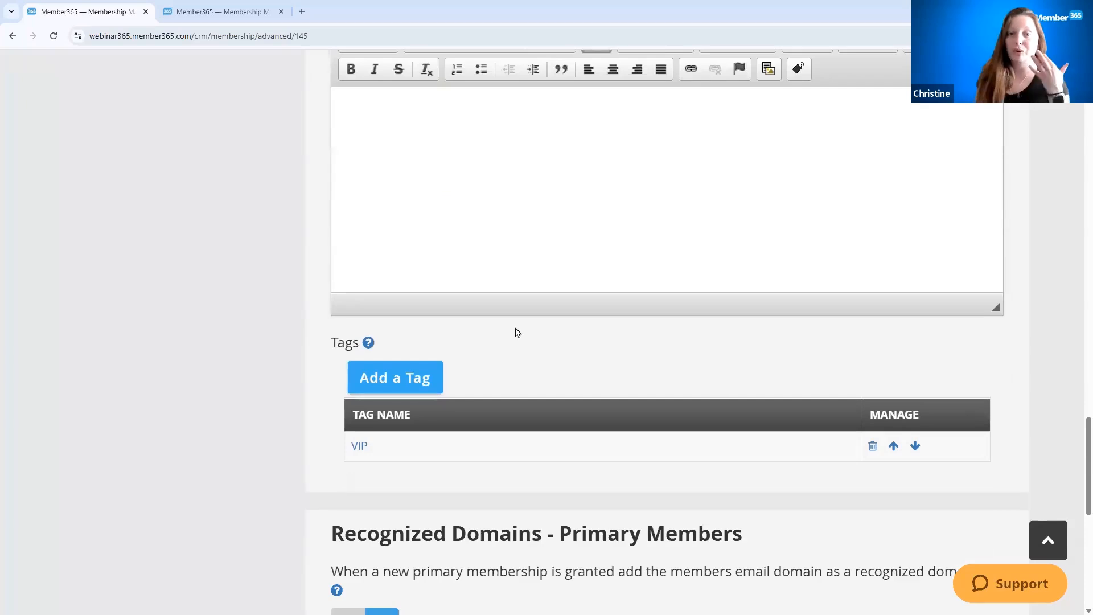
# - Switch Contacts Tagging off and on to compare its options, and leave it set to No
pyautogui.scroll(7, 521, 338)
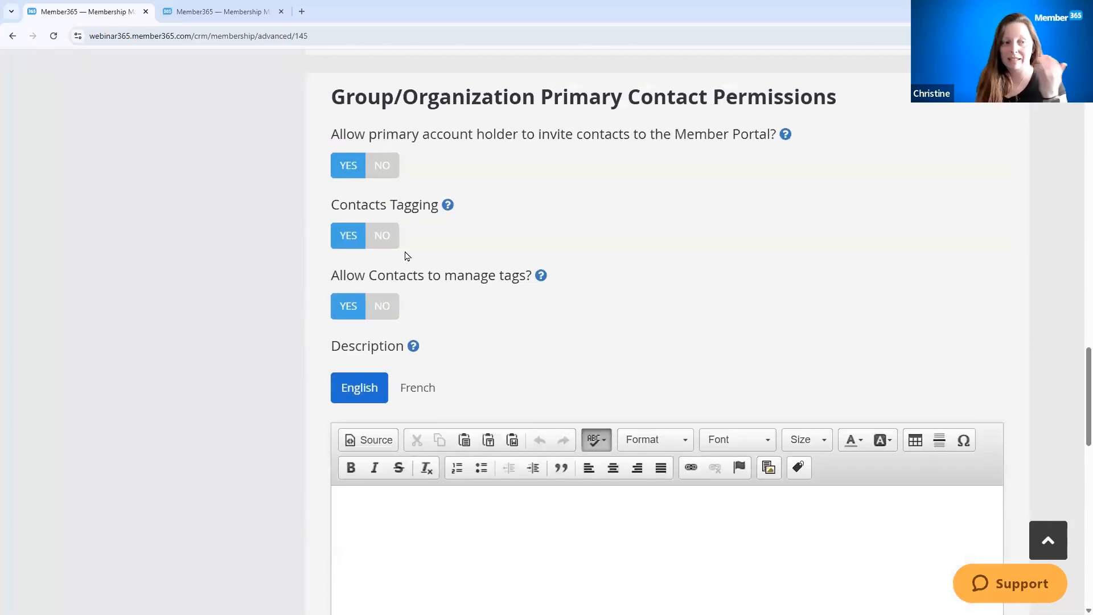
pyautogui.scroll(1, 385, 239)
pyautogui.click(382, 224)
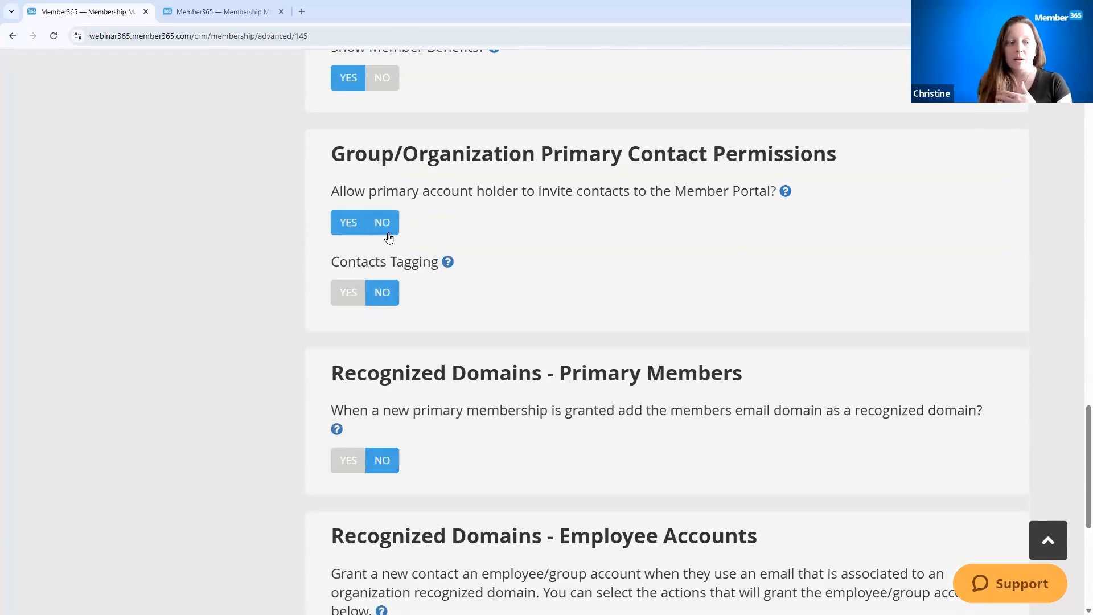
pyautogui.click(347, 293)
pyautogui.scroll(-6, 524, 297)
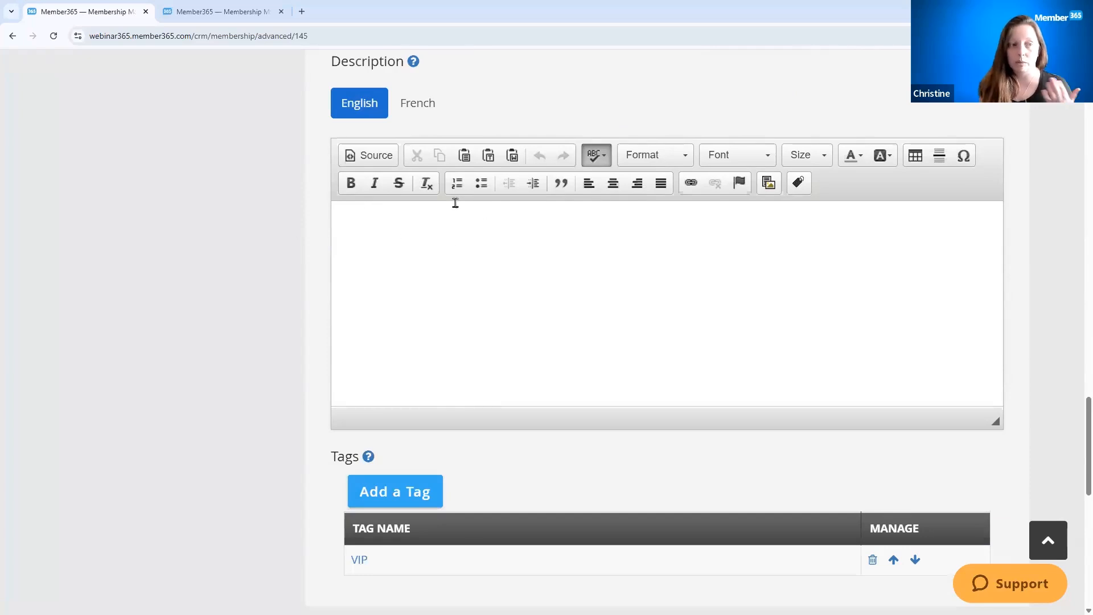
pyautogui.scroll(4, 475, 185)
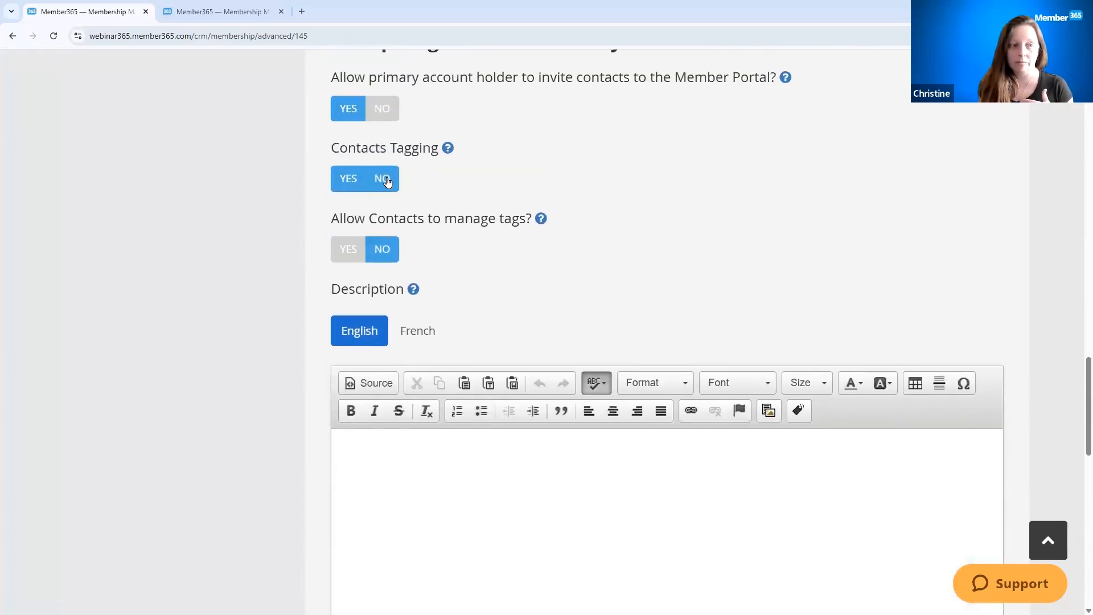
pyautogui.click(386, 181)
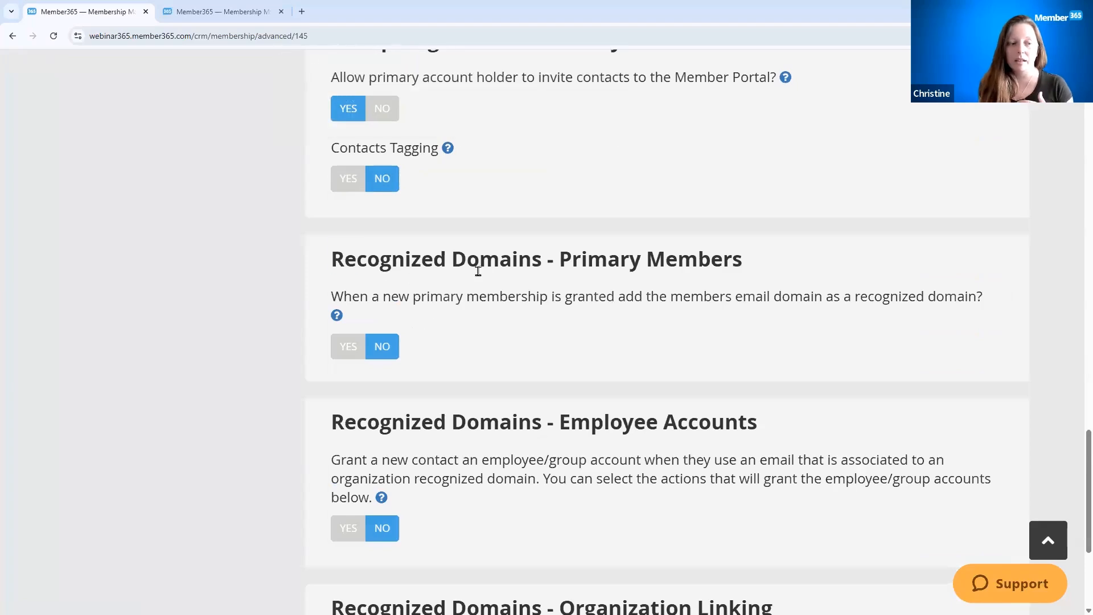
# - Enable adding the member's email domain as a recognized domain when a new primary membership is granted
pyautogui.moveTo(331, 260); pyautogui.dragTo(676, 281)
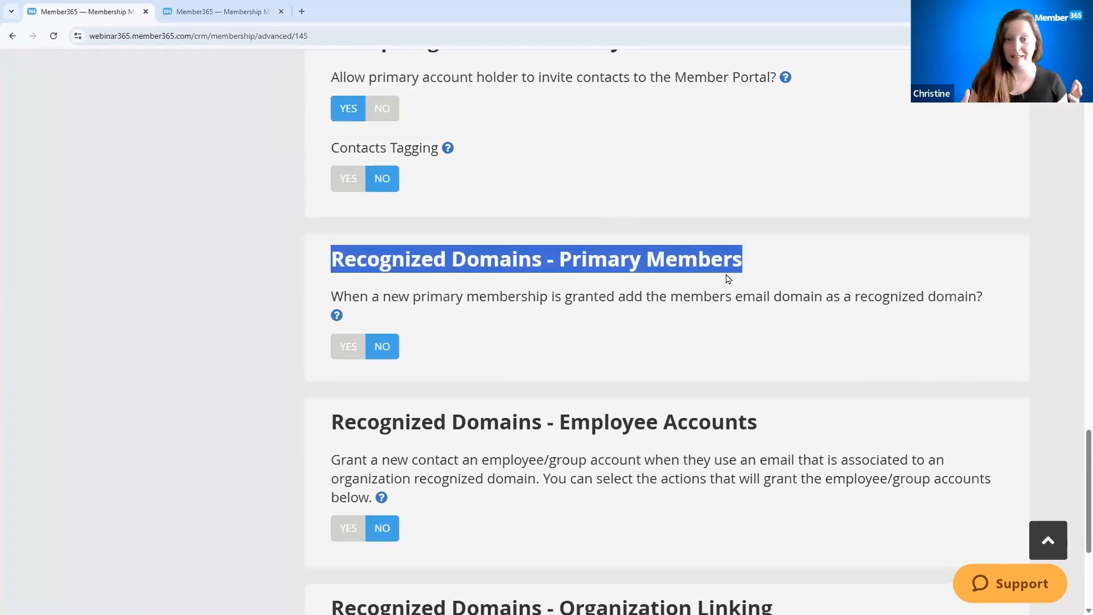
pyautogui.scroll(5, 718, 247)
pyautogui.scroll(20, 718, 247)
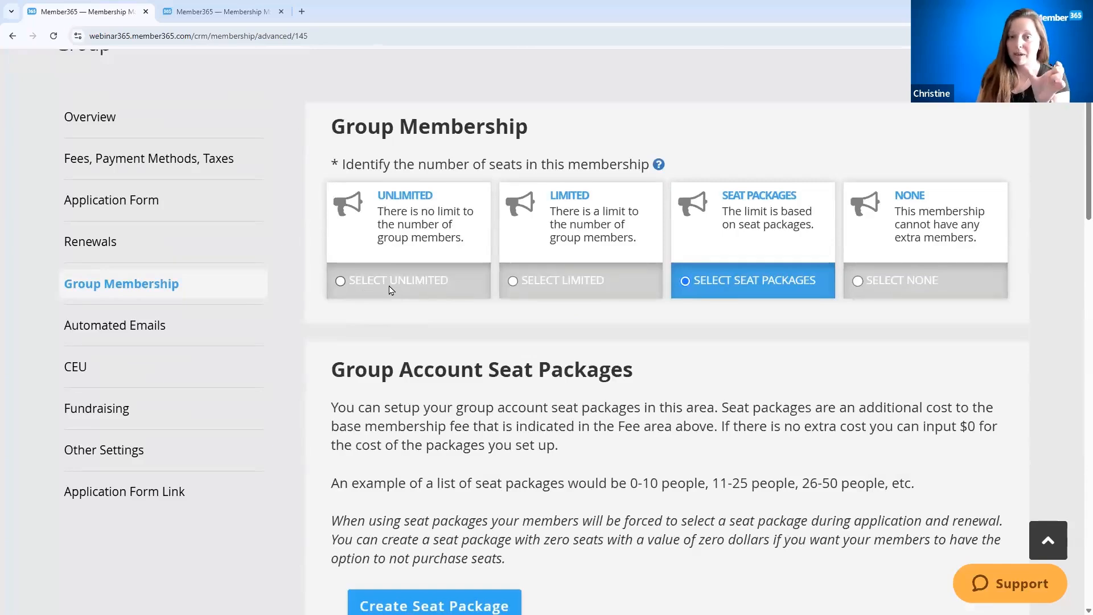
pyautogui.scroll(-20, 391, 290)
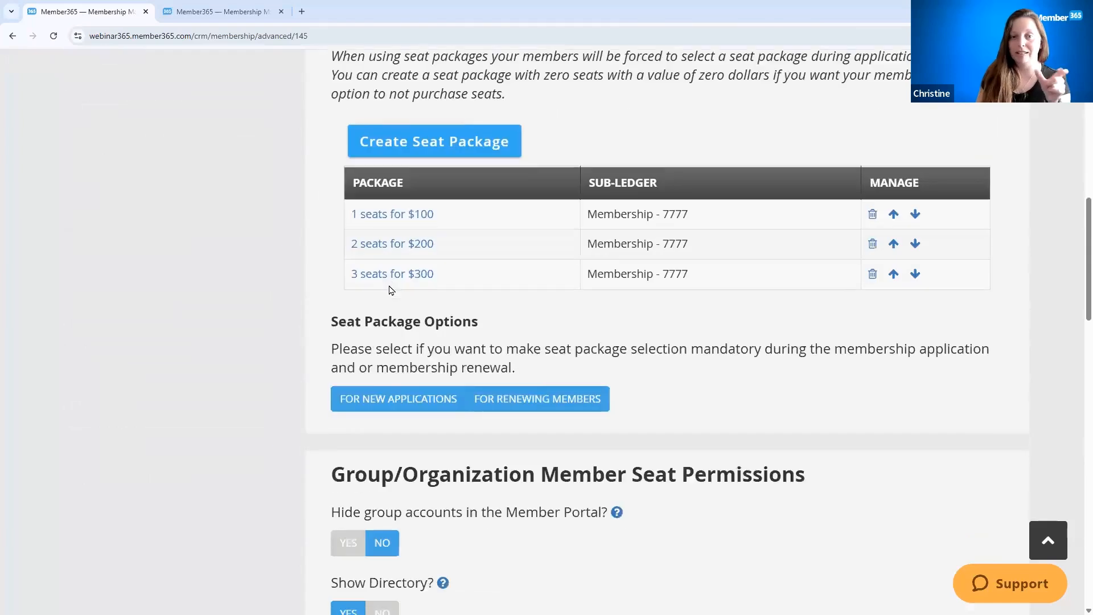
pyautogui.scroll(-2, 439, 323)
pyautogui.click(431, 269)
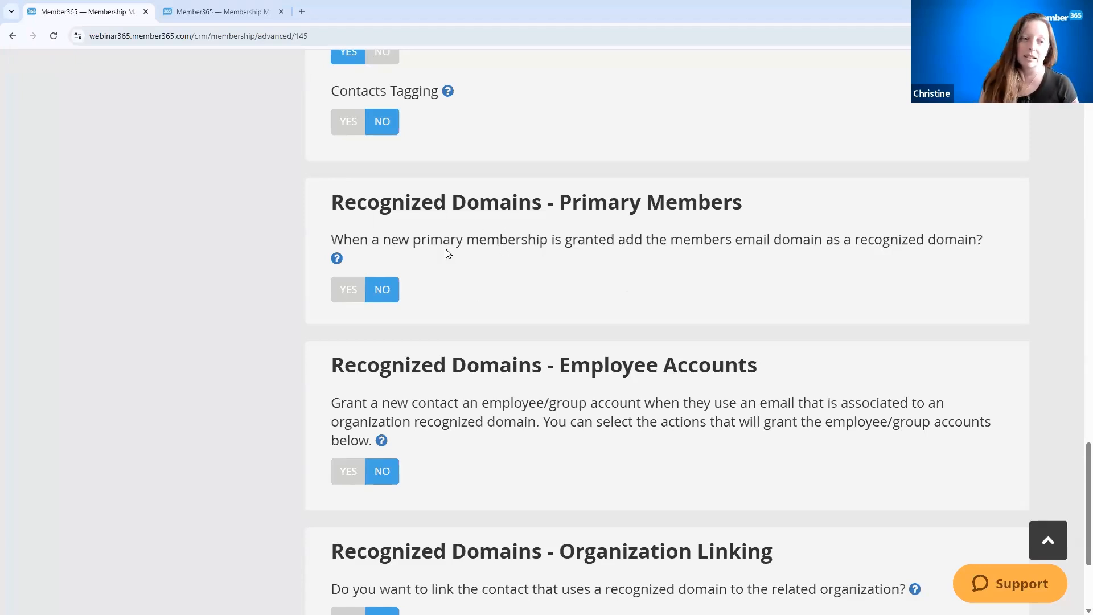
pyautogui.click(348, 295)
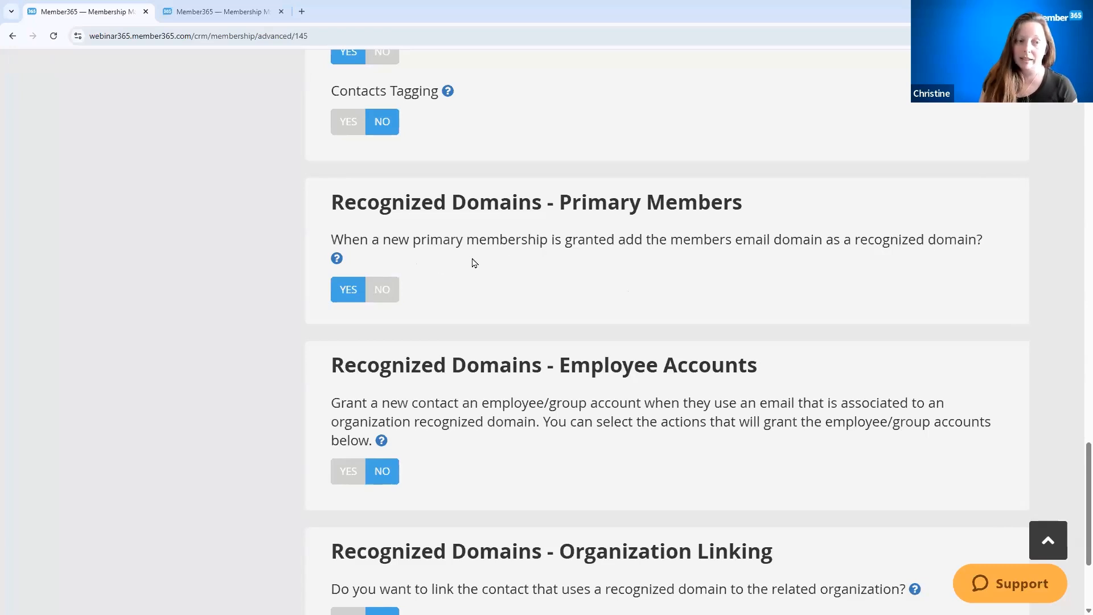
# - Enable granting employee/group accounts to new contacts who use an email associated with an organization's recognized domain
pyautogui.scroll(-1, 472, 262)
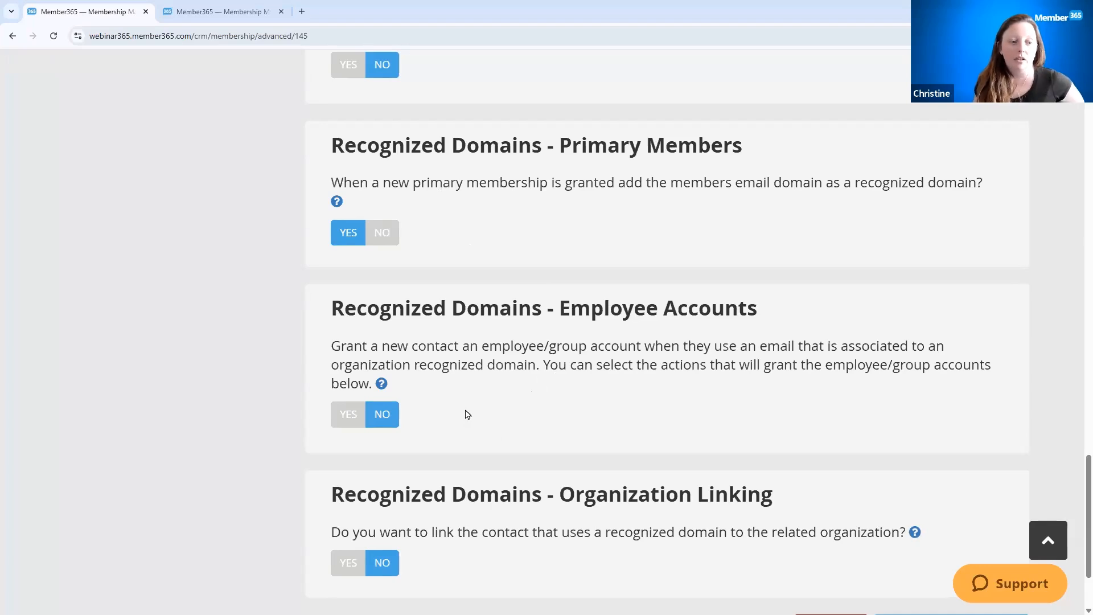
pyautogui.click(336, 414)
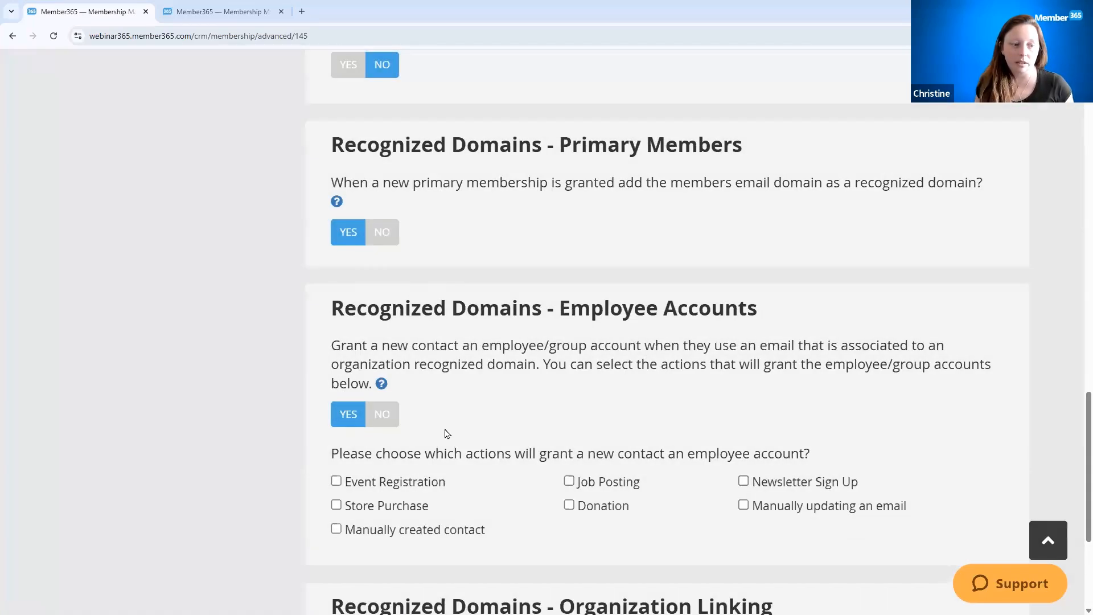
pyautogui.scroll(-2, 473, 438)
pyautogui.moveTo(333, 344); pyautogui.dragTo(818, 352)
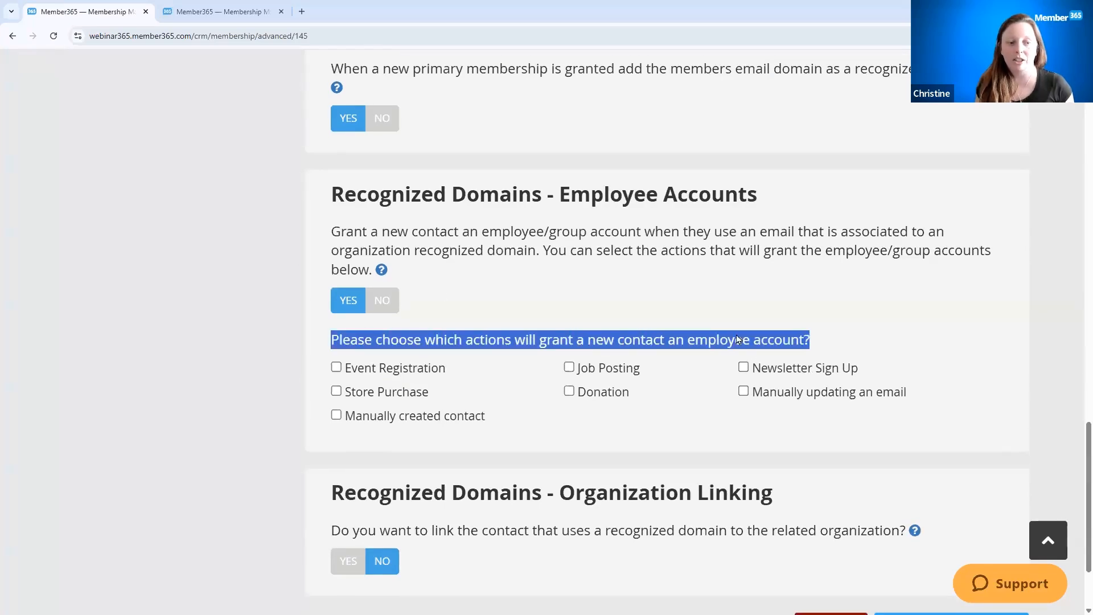
pyautogui.click(373, 369)
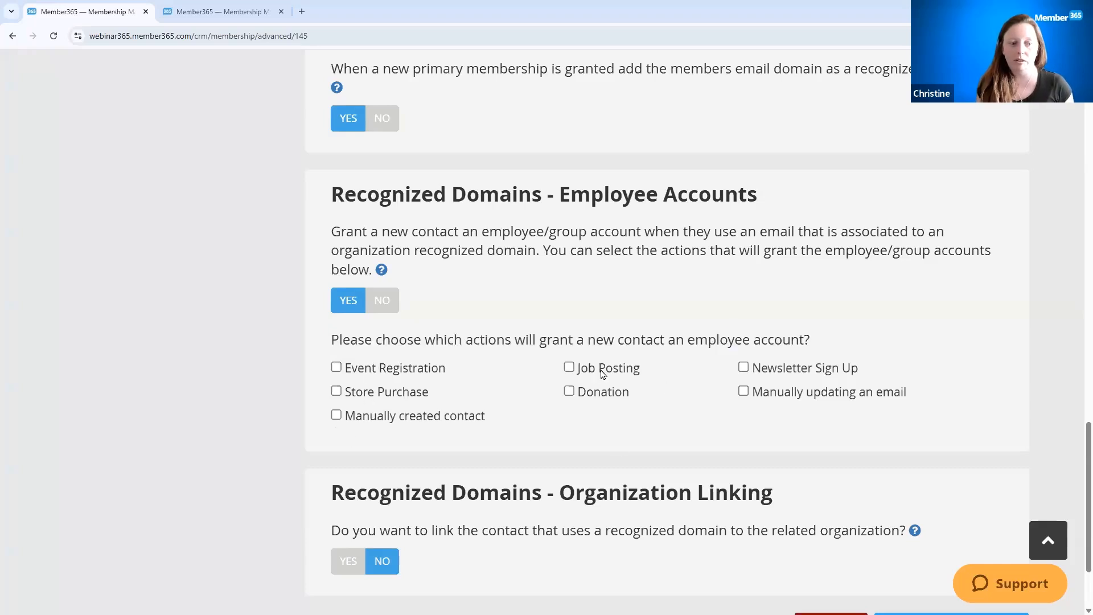
# - Select every action that grants an employee account: event registration, store purchase, manually created contact, job posting, donation, newsletter sign up and manual email update
pyautogui.click(744, 367)
pyautogui.click(743, 392)
pyautogui.click(569, 367)
pyautogui.click(569, 391)
pyautogui.click(337, 368)
pyautogui.click(336, 391)
pyautogui.click(337, 415)
# - Enable linking contacts that use a recognized domain to the related organization, and review the recognized domain settings
pyautogui.scroll(-2, 545, 326)
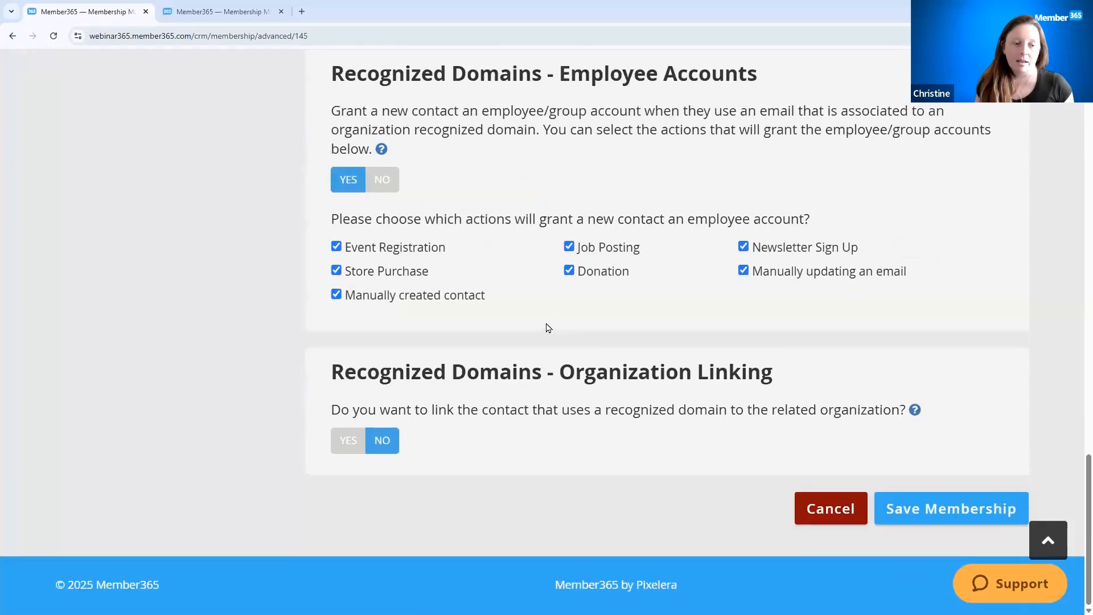
pyautogui.click(339, 448)
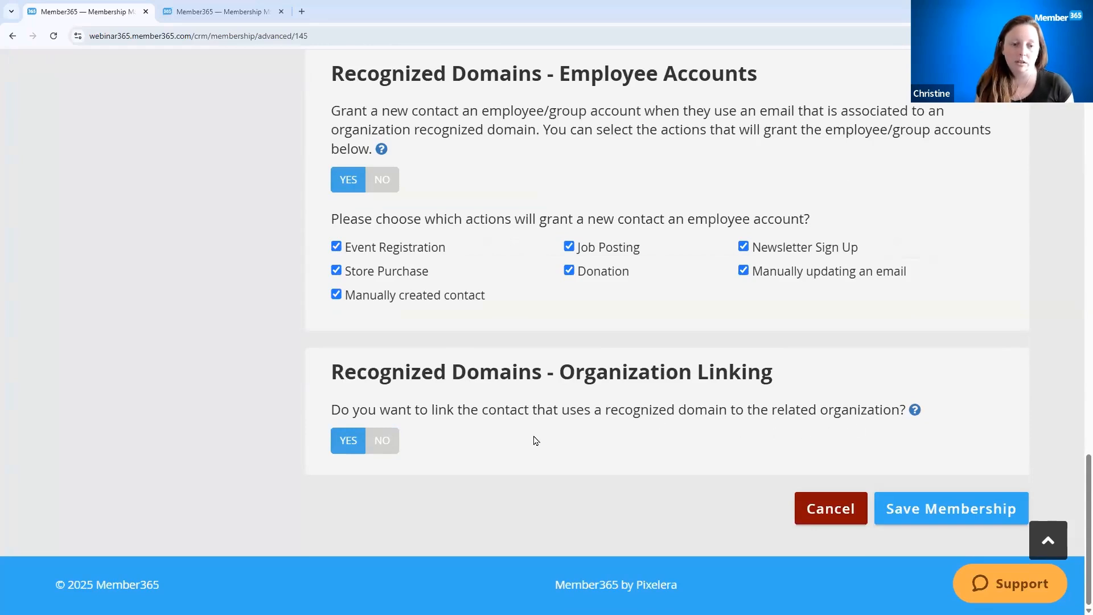
pyautogui.scroll(5, 520, 441)
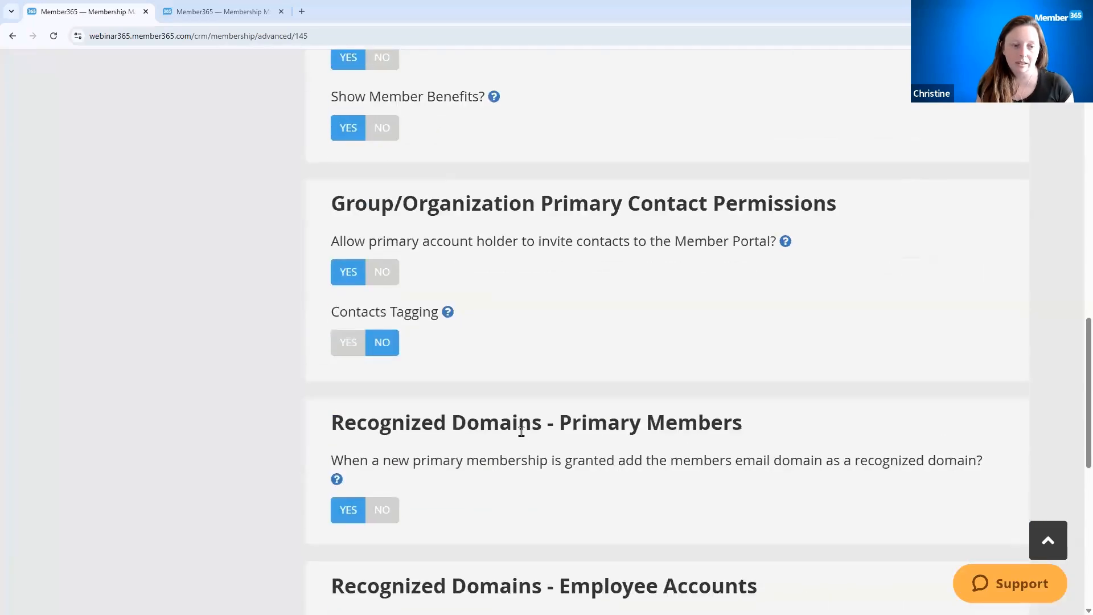
pyautogui.scroll(-4, 505, 493)
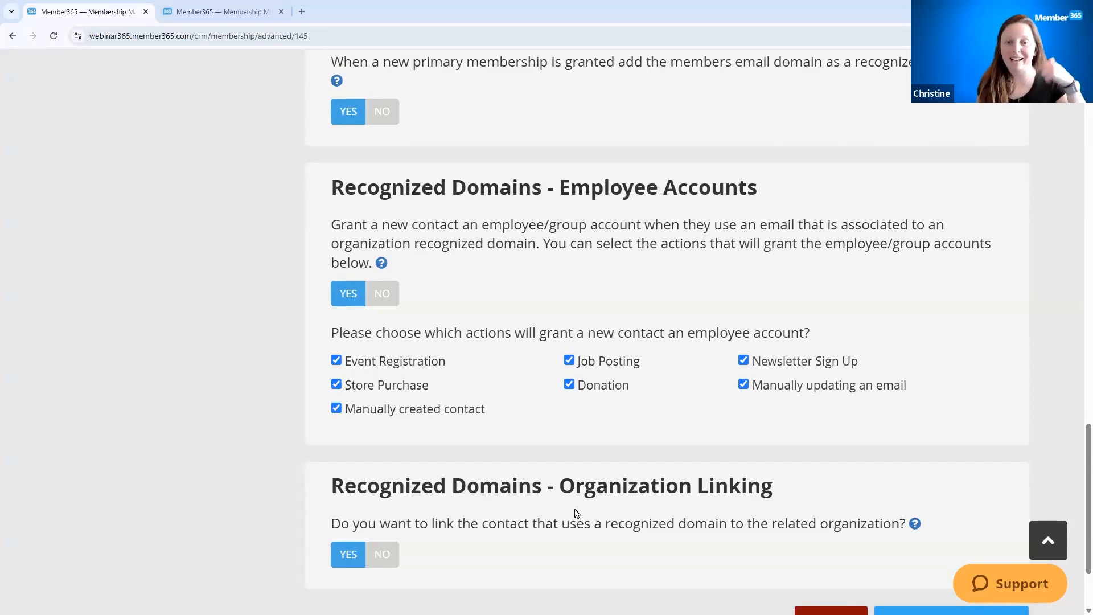
# - Set the primary members, employee accounts and organization linking options for recognized domains to No, and save the membership
pyautogui.click(382, 558)
pyautogui.click(382, 558)
pyautogui.scroll(2, 399, 285)
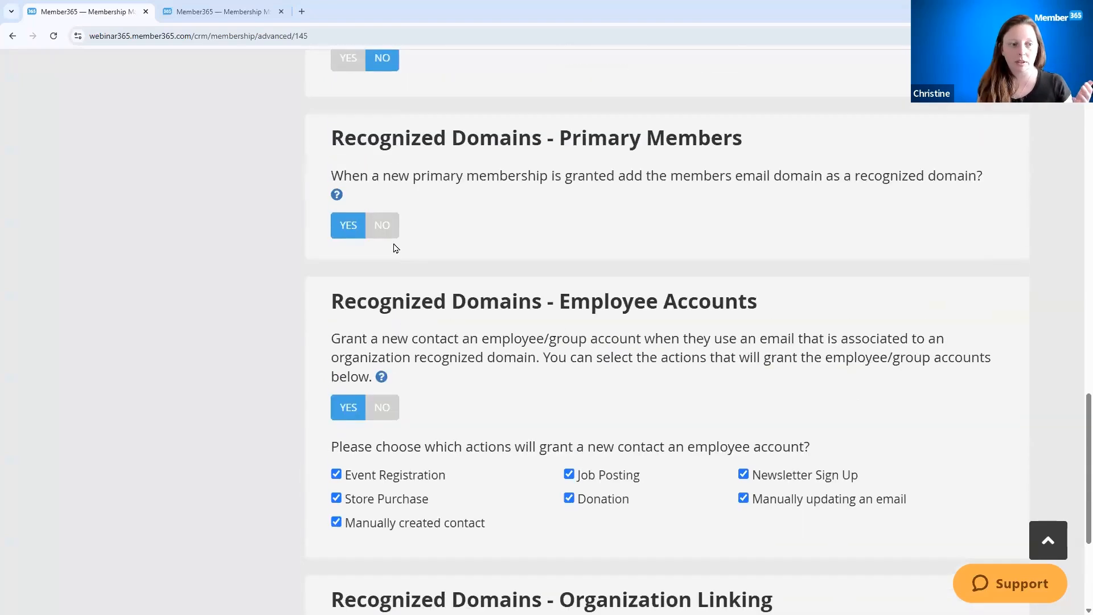
pyautogui.click(382, 226)
pyautogui.scroll(5, 558, 315)
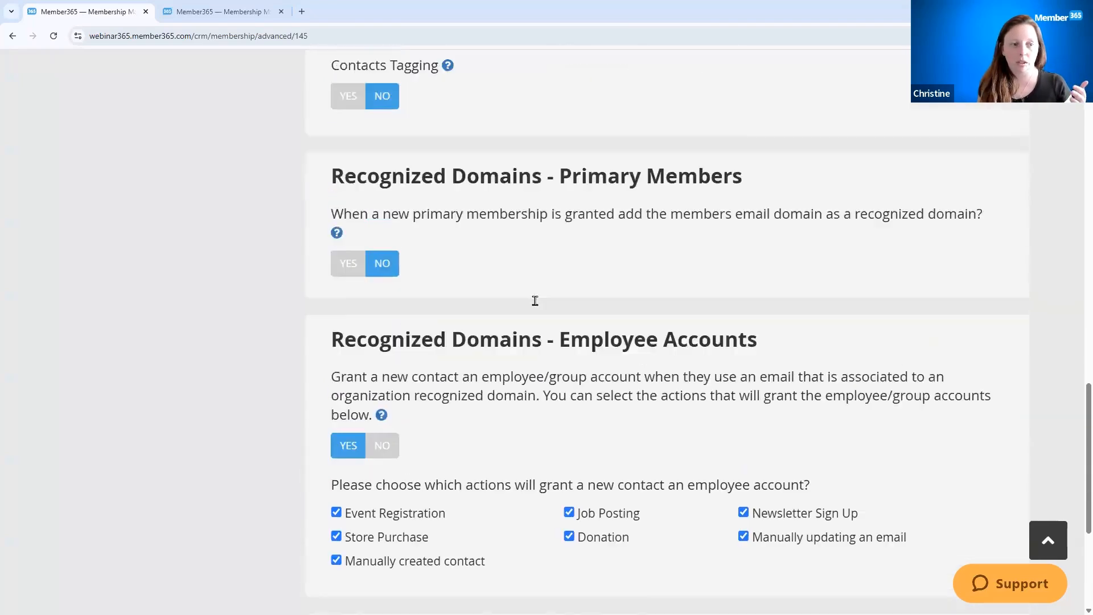
pyautogui.scroll(-5, 574, 433)
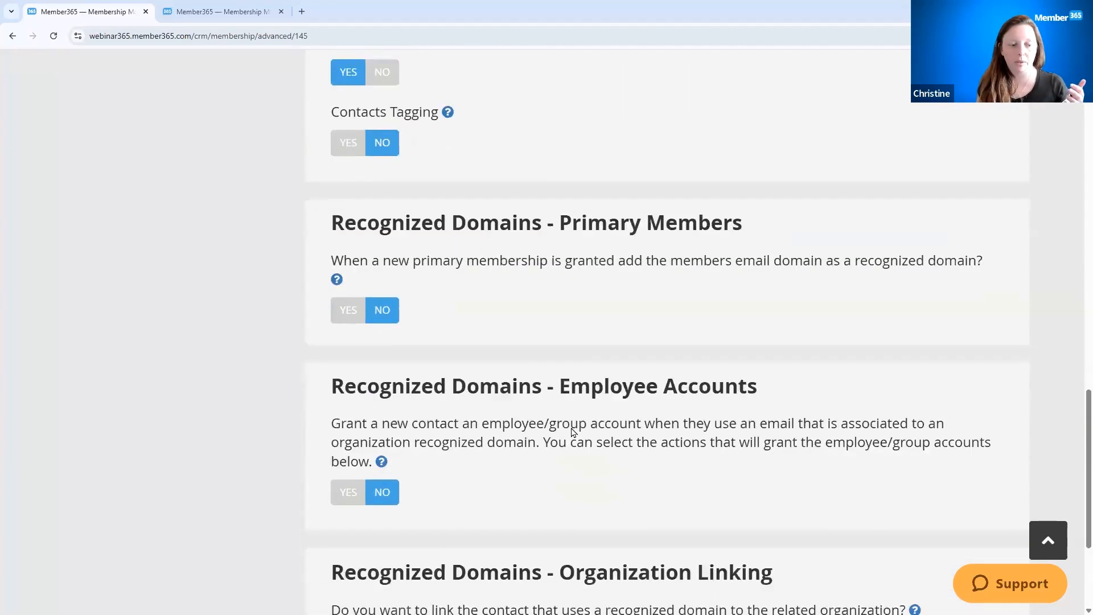
pyautogui.scroll(-2, 573, 427)
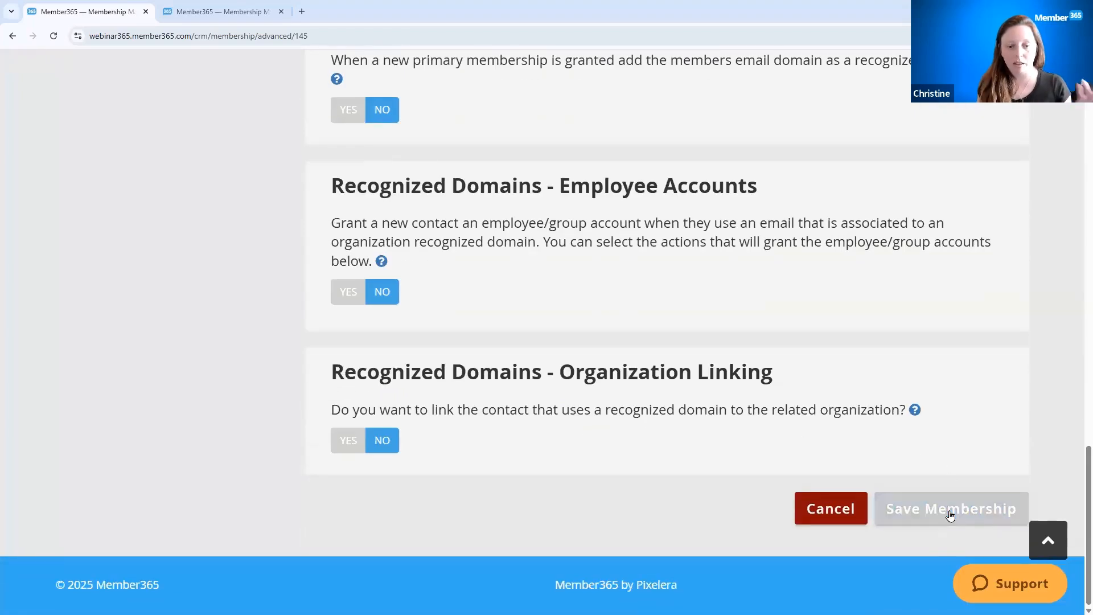
pyautogui.click(949, 514)
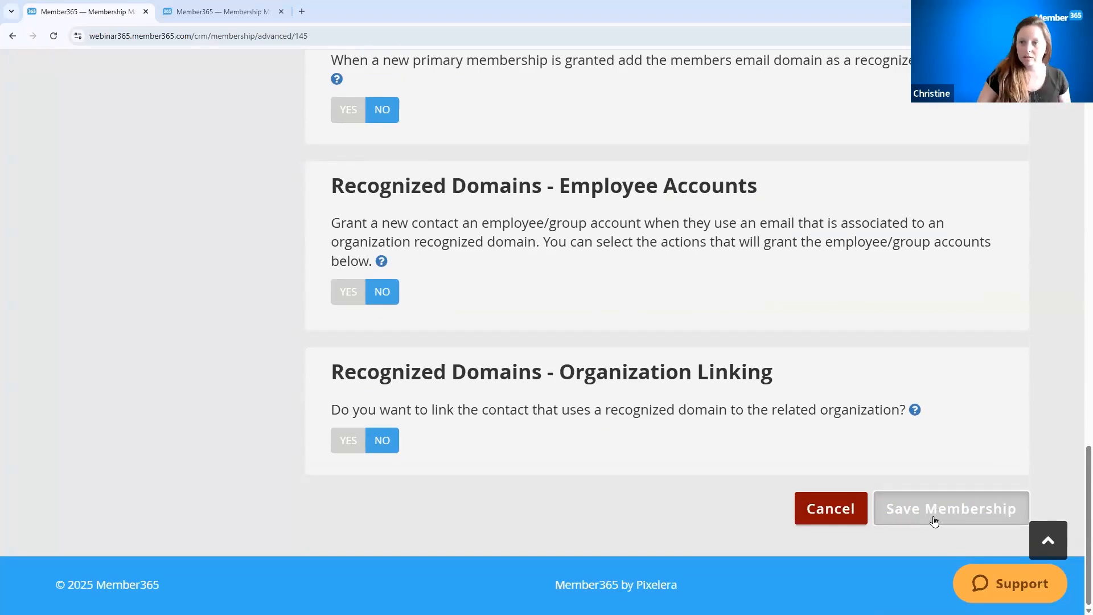
# - Open the Group membership's application form link and copy it to the clipboard
pyautogui.scroll(20, 499, 268)
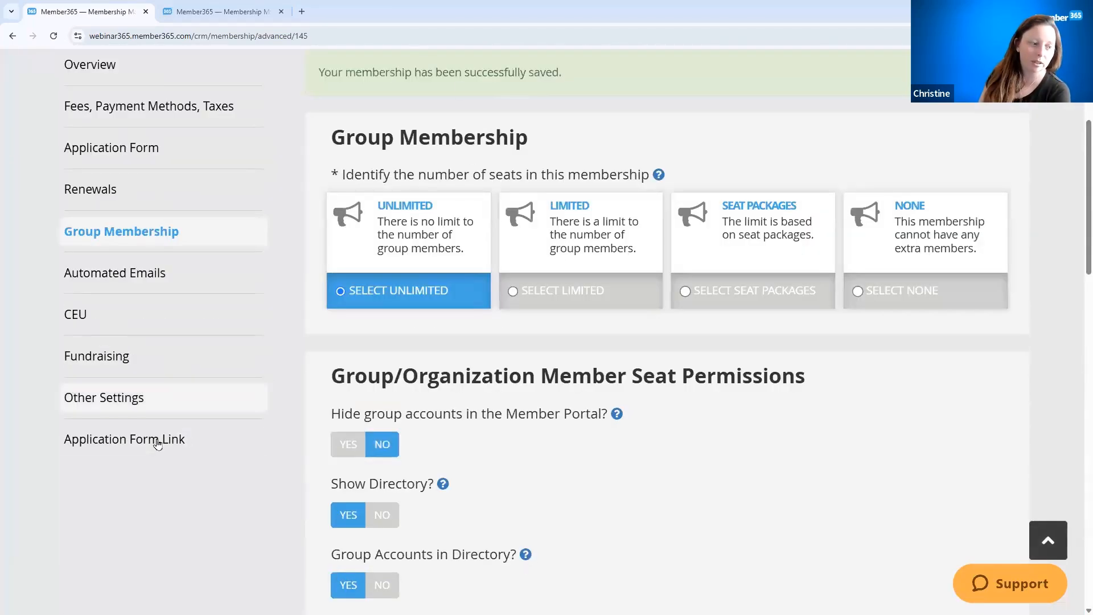
pyautogui.click(163, 440)
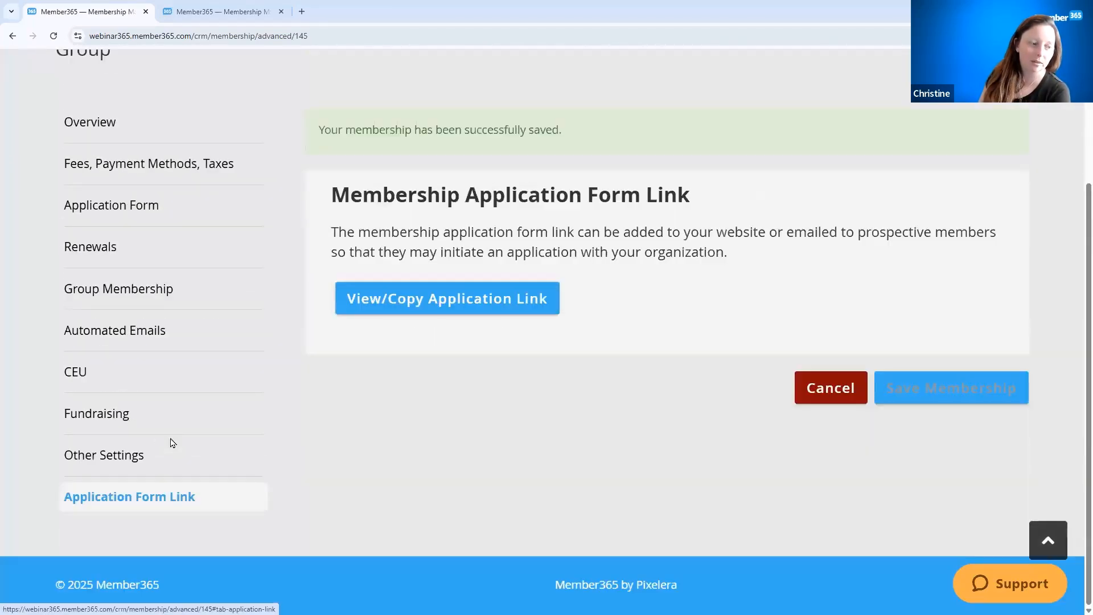
pyautogui.click(406, 301)
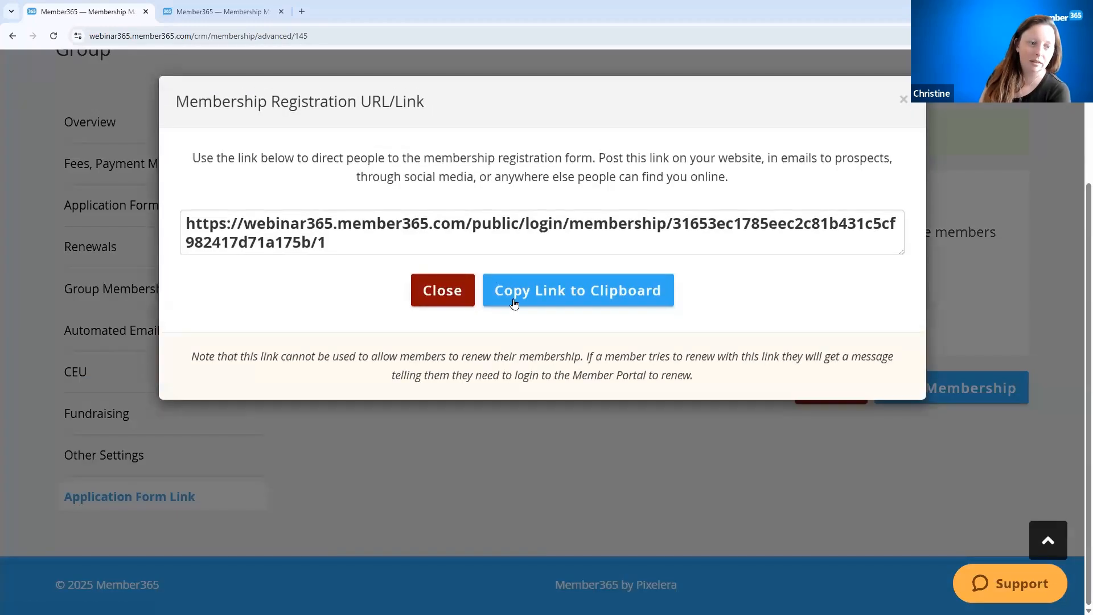
pyautogui.click(514, 304)
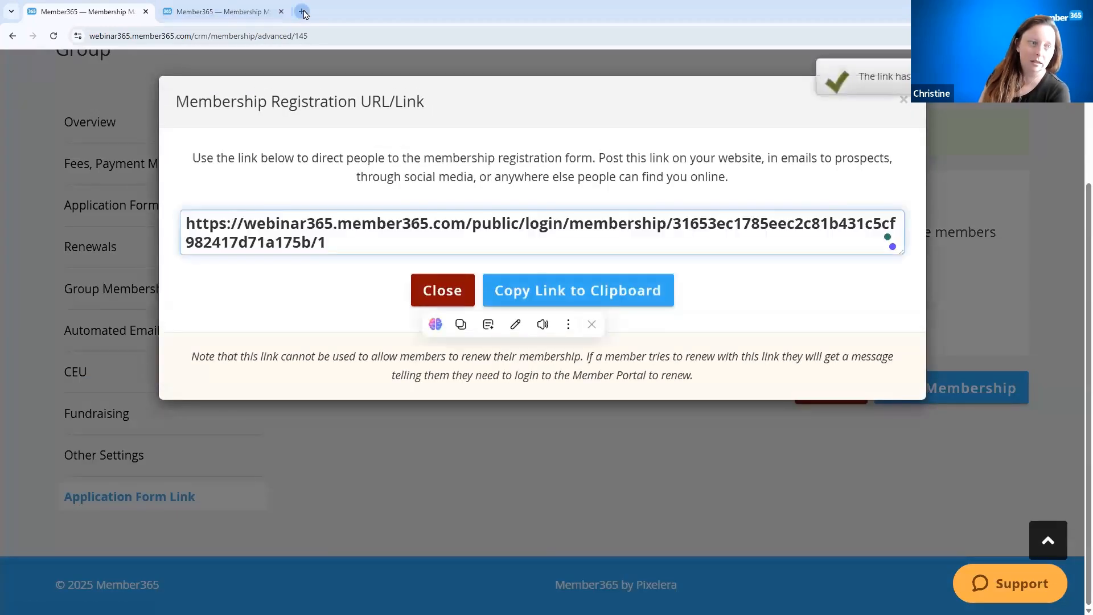
# - Try to open the copied application link in a new browser tab, and close that tab
pyautogui.click(303, 13)
pyautogui.hotkey('ctrl', 'v')
pyautogui.press('Return')
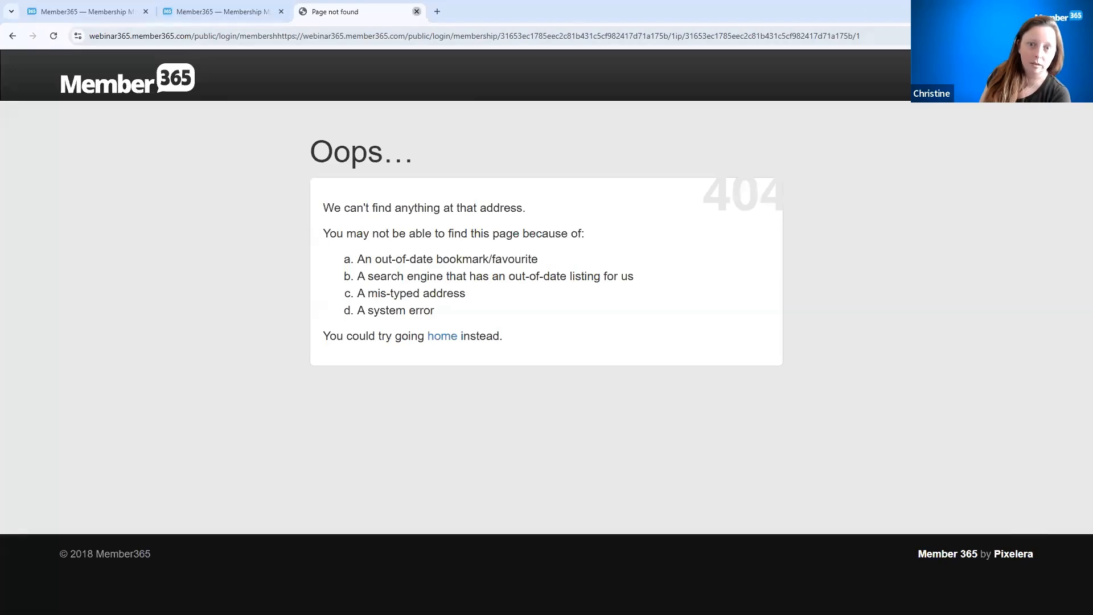
pyautogui.click(416, 11)
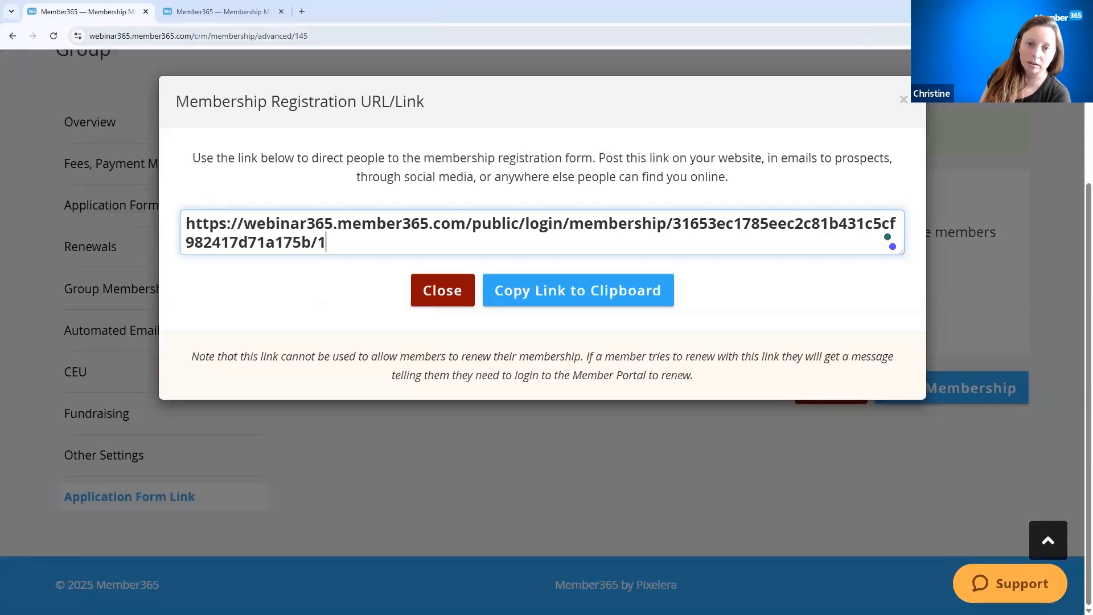
# - Open the copied membership application link in a private browser window
pyautogui.hotkey('ctrl', 'shift', 'n')
pyautogui.hotkey('ctrl', 'v')
pyautogui.press('Return')
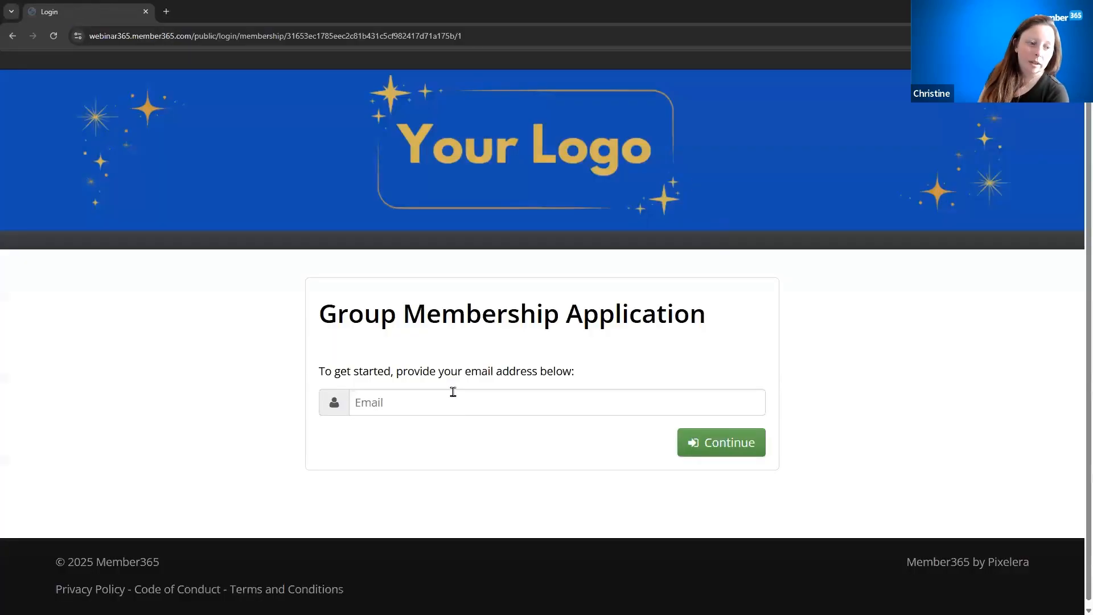
# - Fill in the applicant's saved email address on the Group Membership Application and submit it
pyautogui.click(453, 392)
pyautogui.click(438, 426)
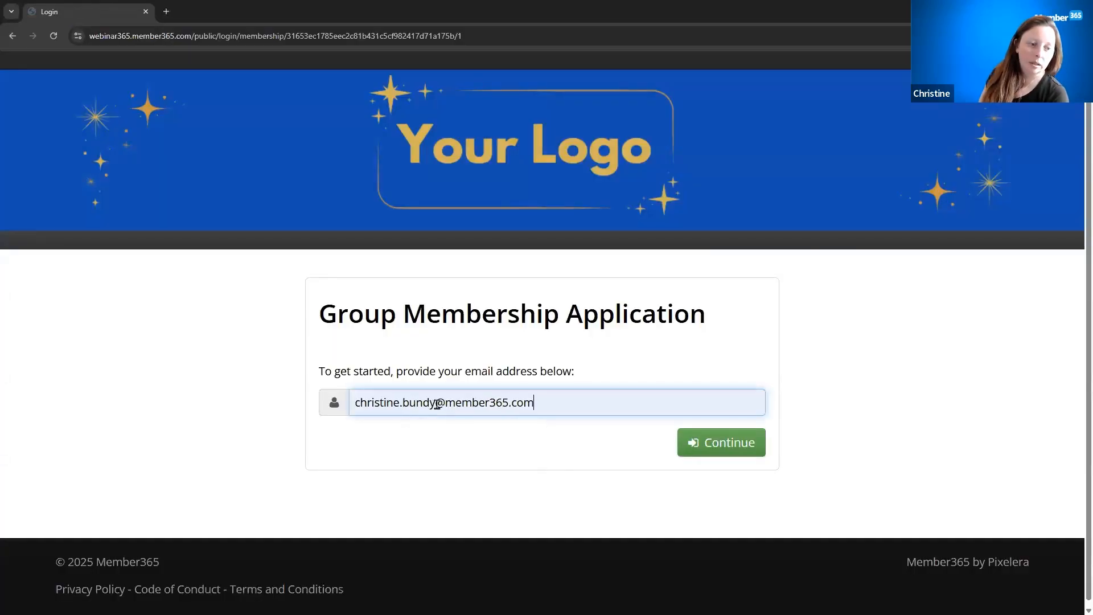
pyautogui.click(730, 444)
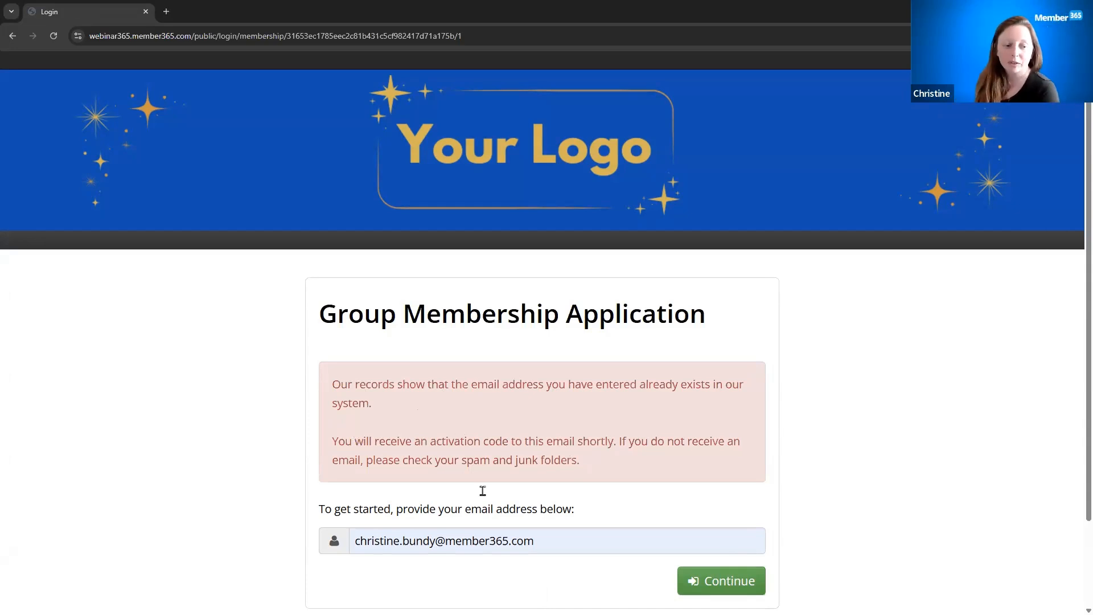
# - Add a plus sign and a number before the @ of the applicant's email address, and continue to the application form
pyautogui.click(436, 542)
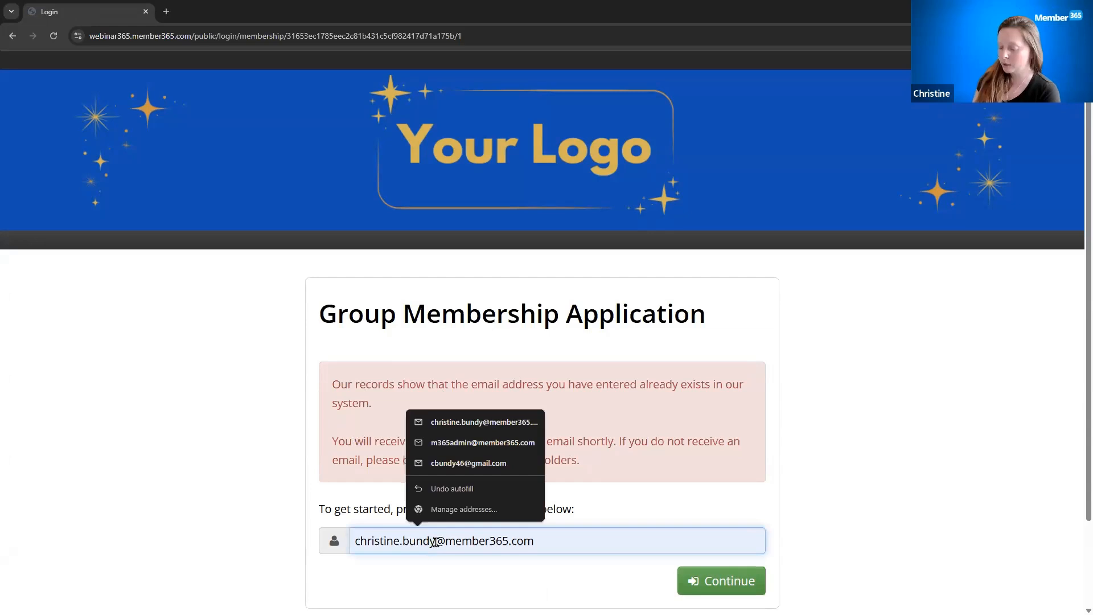
pyautogui.click(436, 542)
pyautogui.write('+23423342')
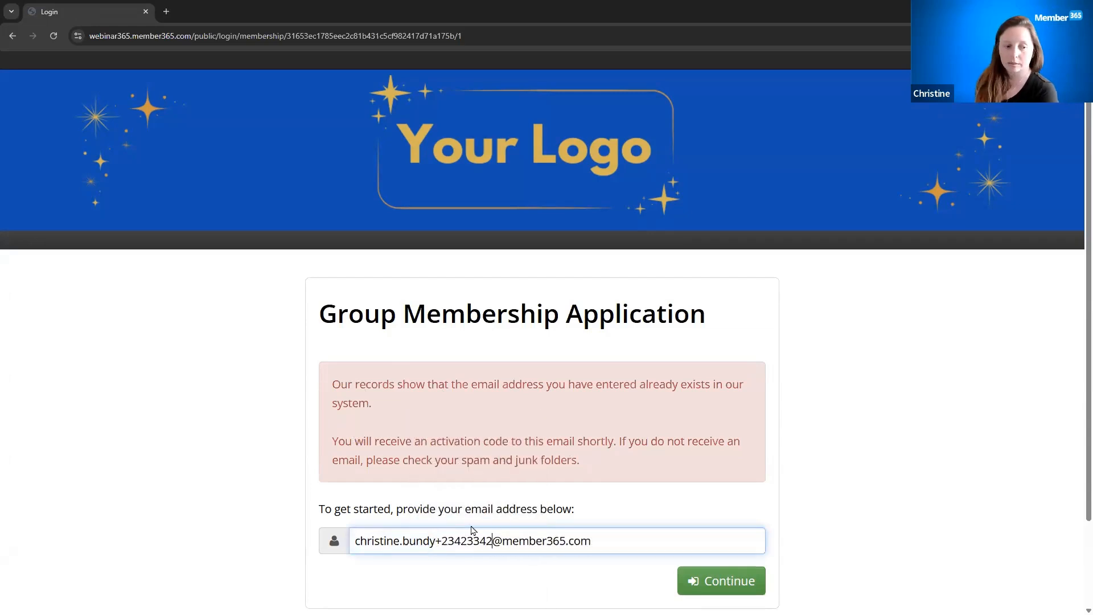
pyautogui.click(707, 577)
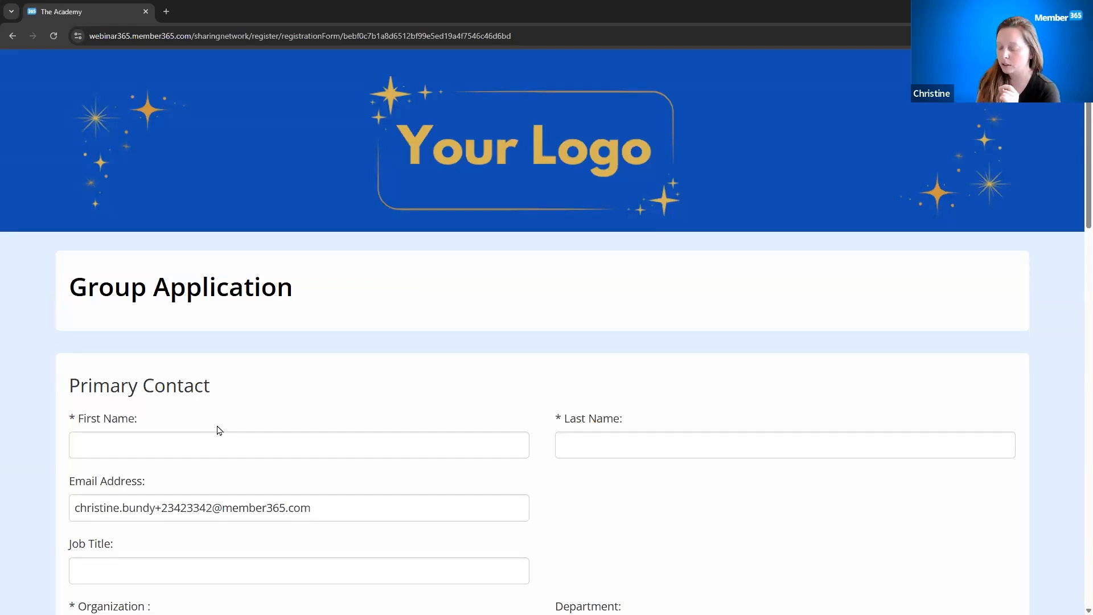
# - Fill in the primary contact's name, address and telephone number from the saved profile, and enter the date of birth
pyautogui.click(215, 443)
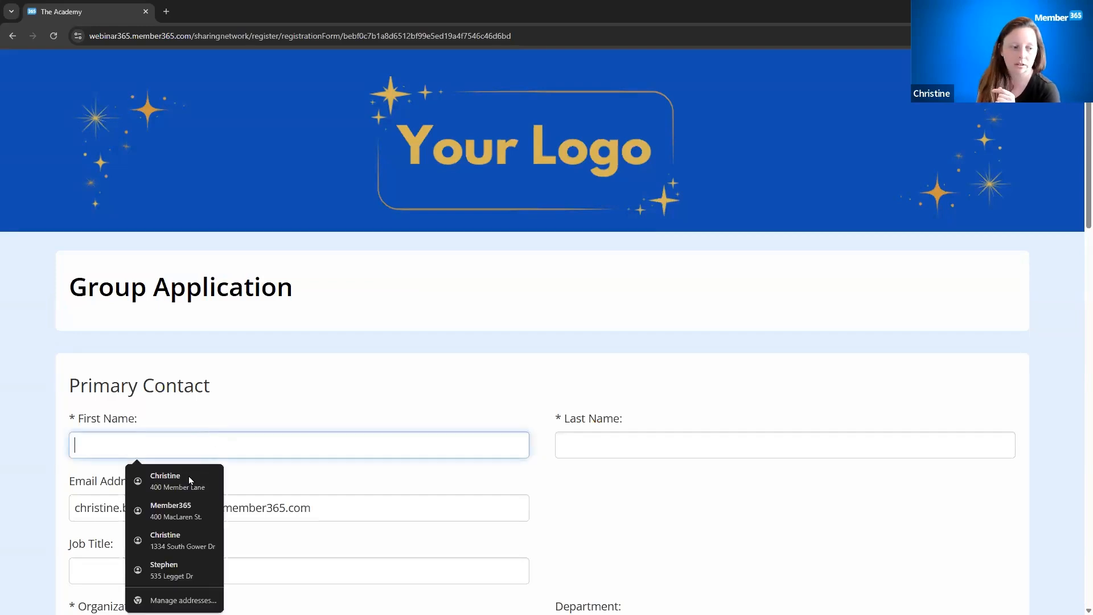
pyautogui.click(189, 476)
pyautogui.click(103, 404)
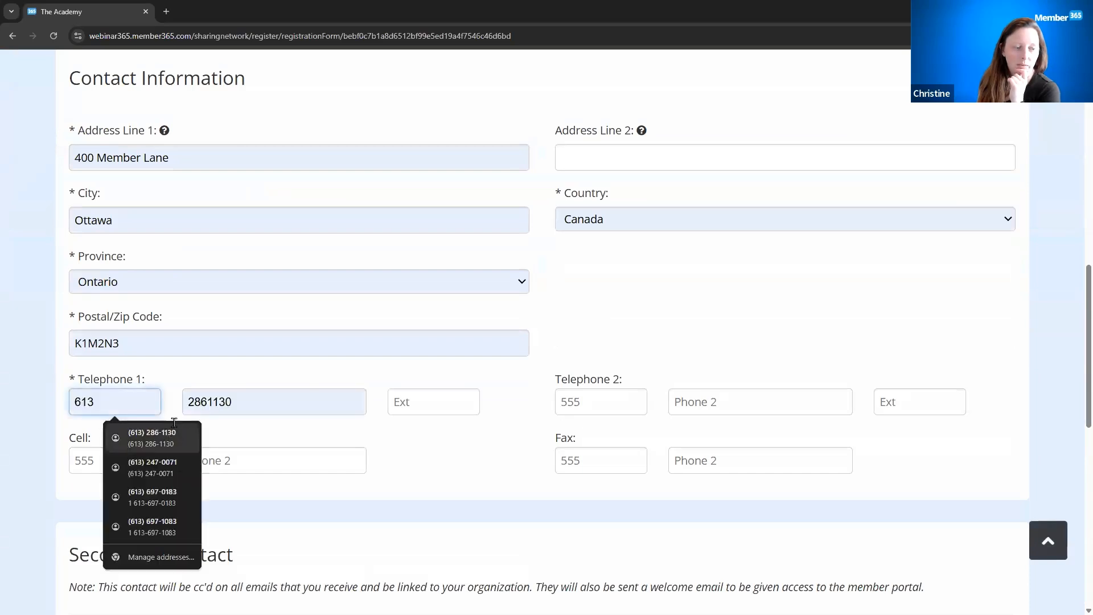
pyautogui.click(168, 433)
pyautogui.scroll(4, 219, 378)
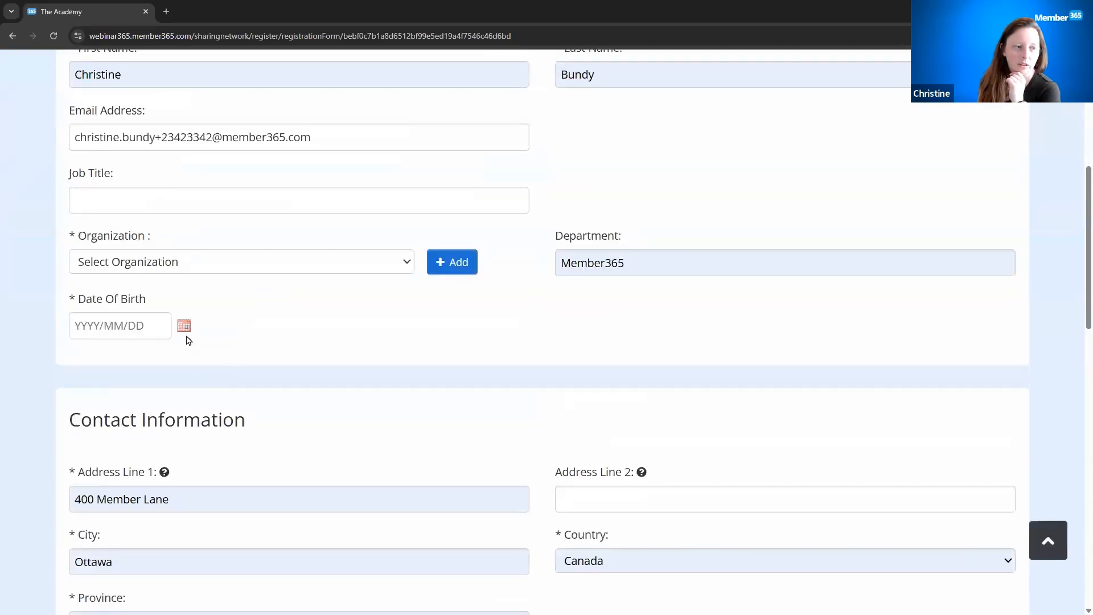
pyautogui.click(183, 329)
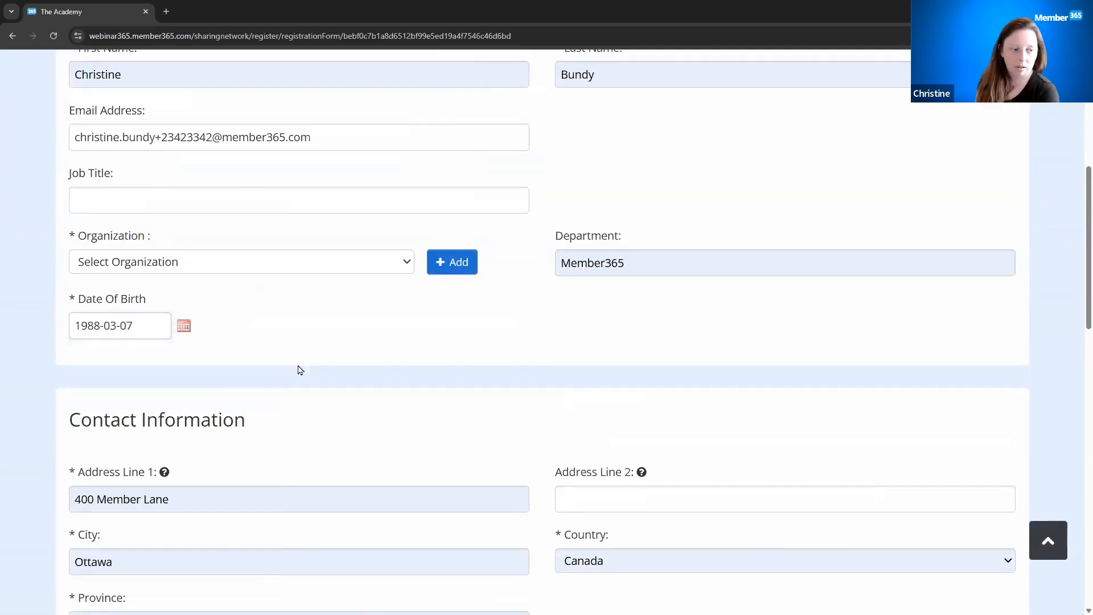
# - Accept the code of conduct and email communication disclaimers, and submit the Group application
pyautogui.scroll(-12, 299, 373)
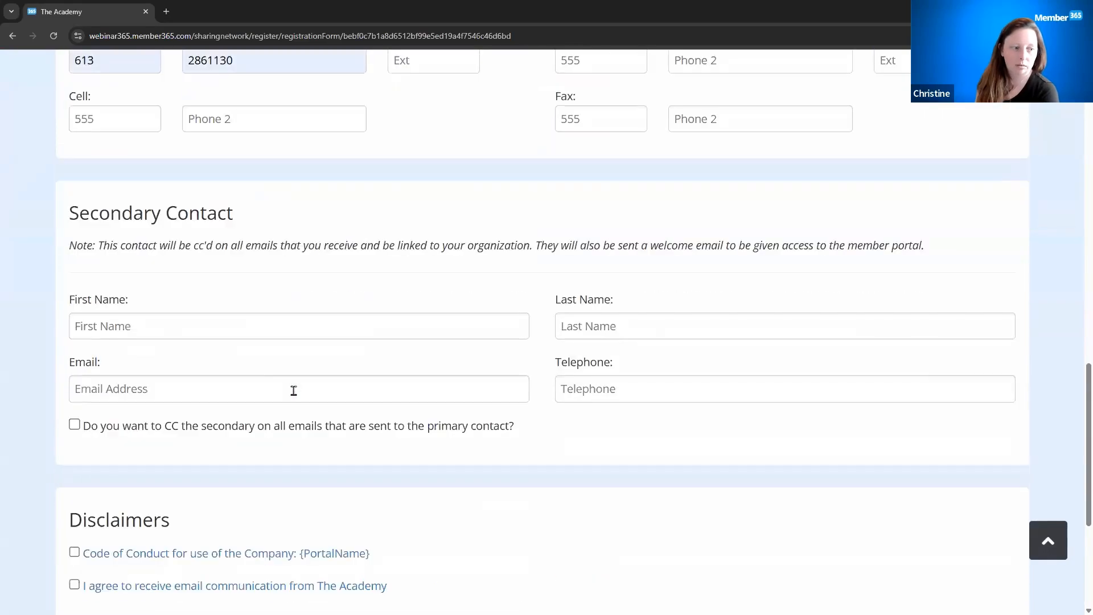
pyautogui.scroll(-5, 294, 390)
pyautogui.click(74, 281)
pyautogui.click(75, 313)
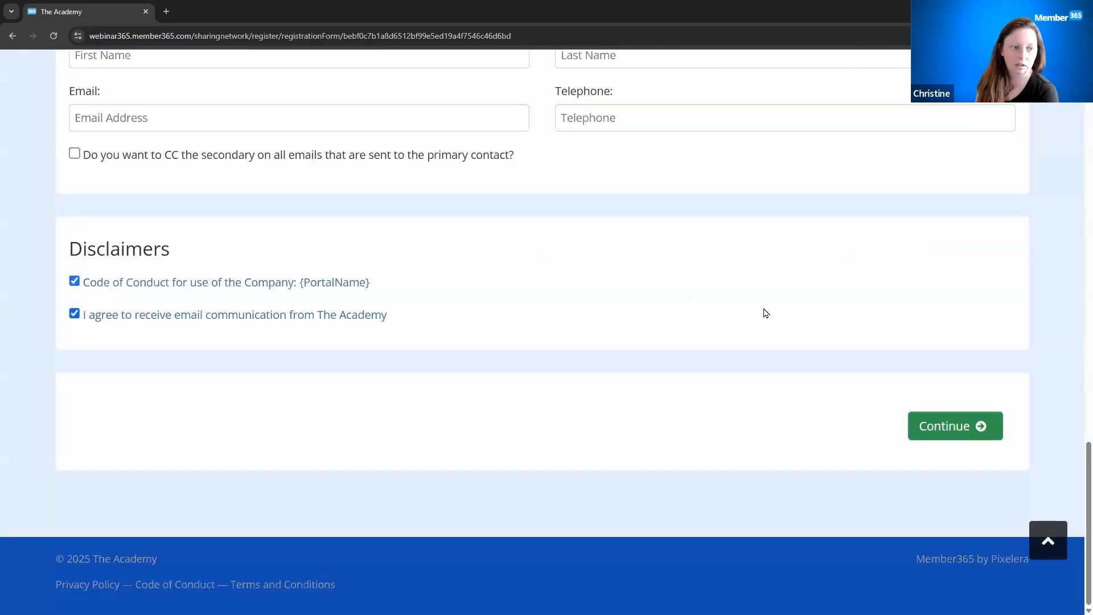
pyautogui.click(959, 426)
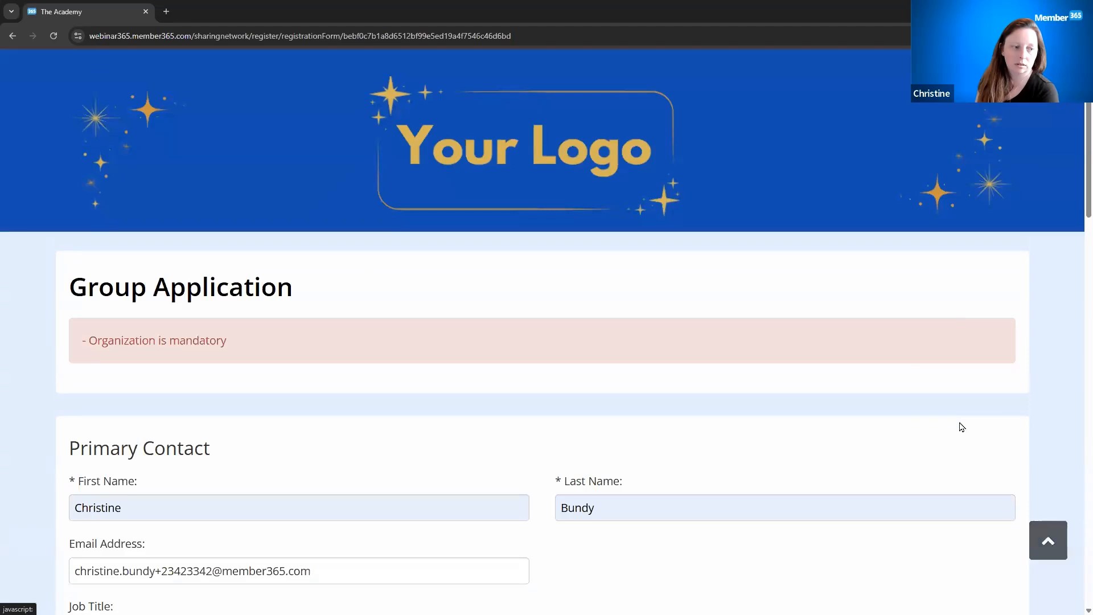
# - Choose ABC as the primary contact's organization, and continue to the application invoice
pyautogui.scroll(-4, 700, 441)
pyautogui.click(204, 479)
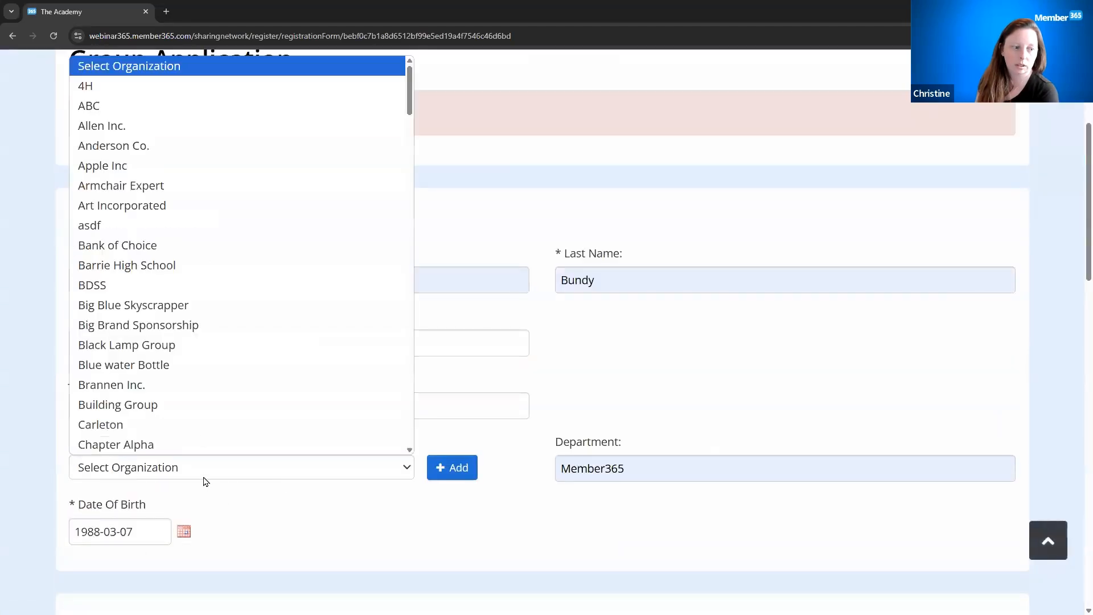
pyautogui.click(152, 112)
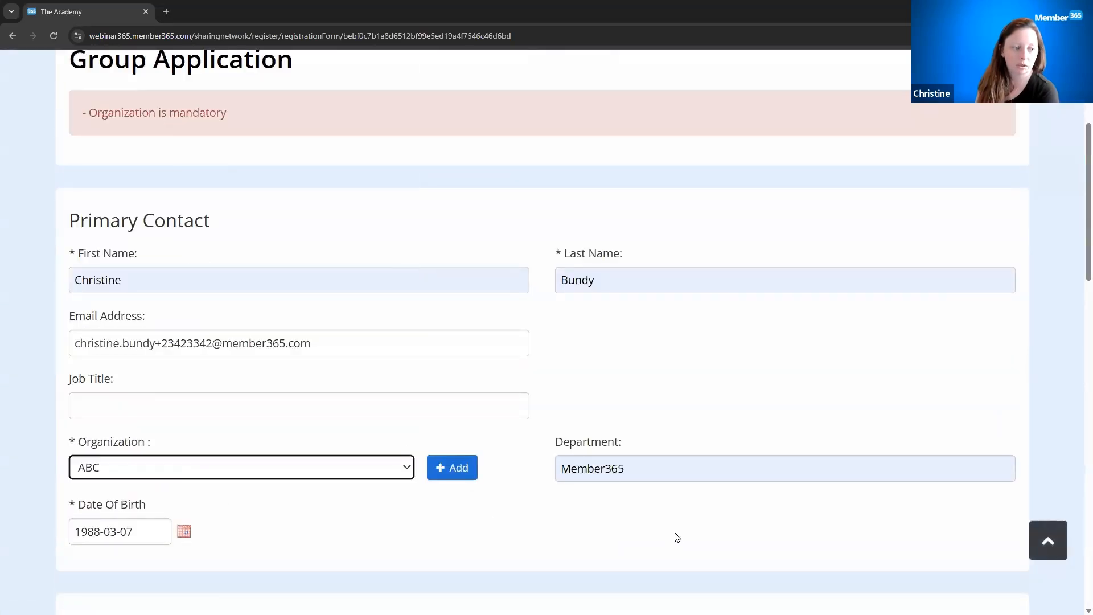
pyautogui.scroll(-18, 678, 537)
pyautogui.click(959, 426)
pyautogui.scroll(-4, 790, 409)
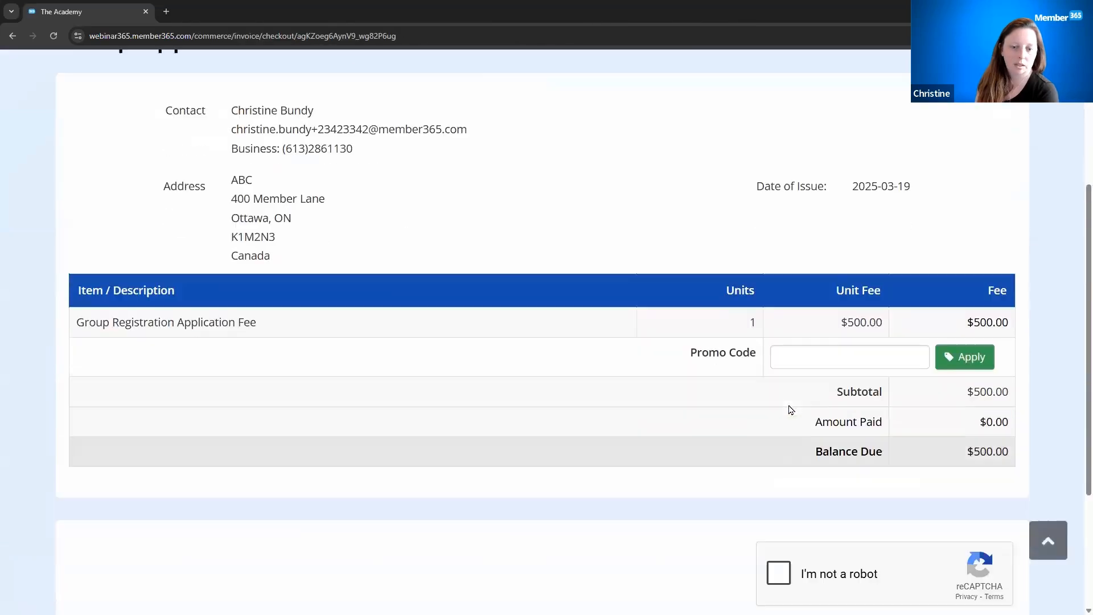
# - Try to complete the robot check on the Group application invoice
pyautogui.scroll(-3, 783, 409)
pyautogui.click(778, 410)
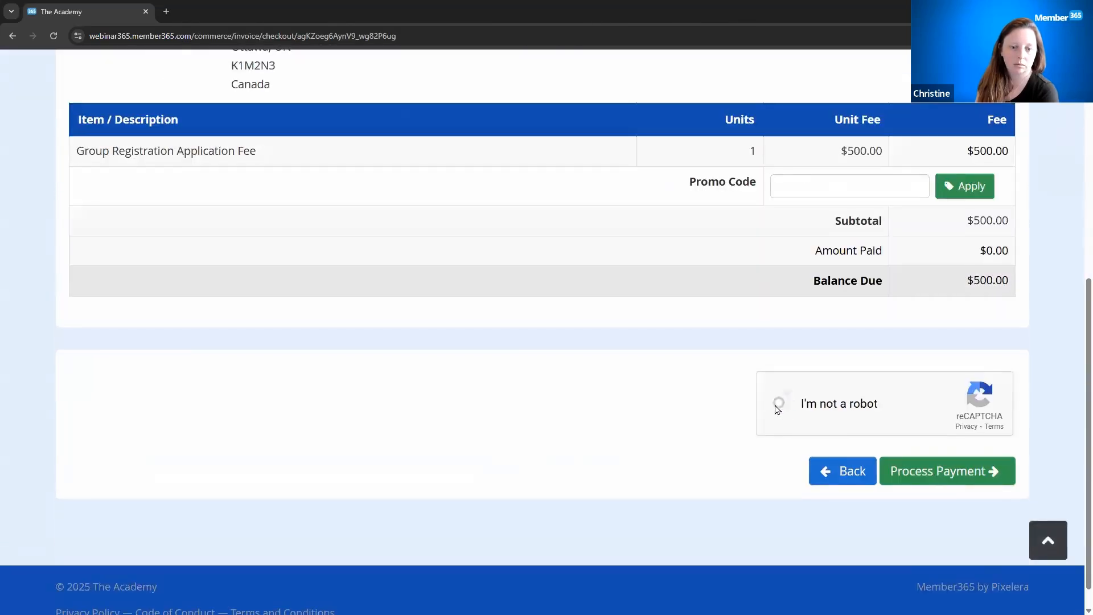
pyautogui.scroll(-4, 700, 216)
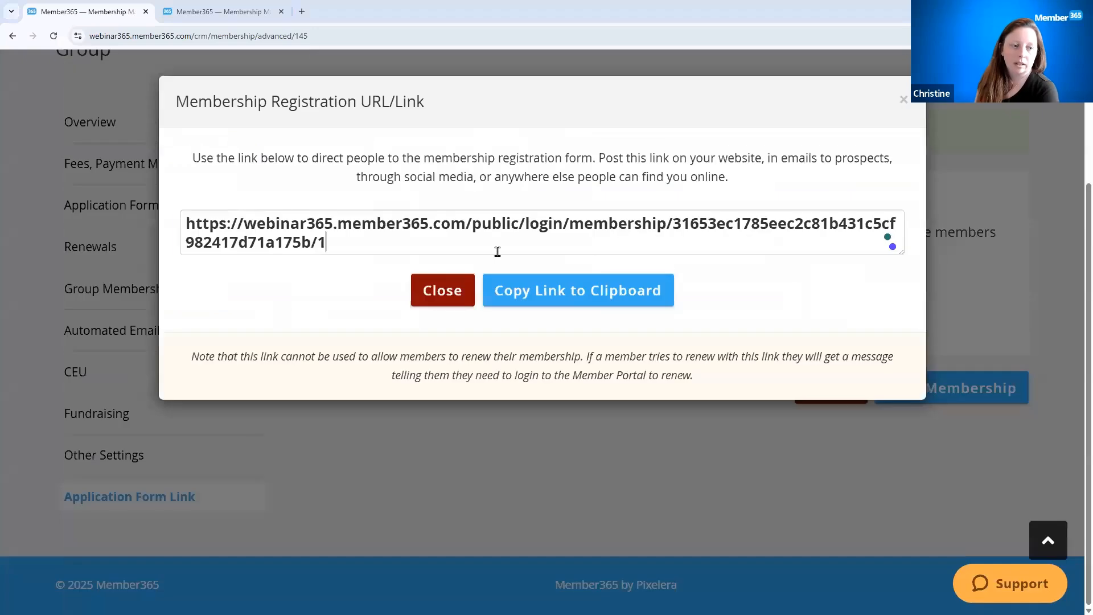
# - Add Check to the accepted payment methods of the Group membership category, and save the membership
pyautogui.click(443, 291)
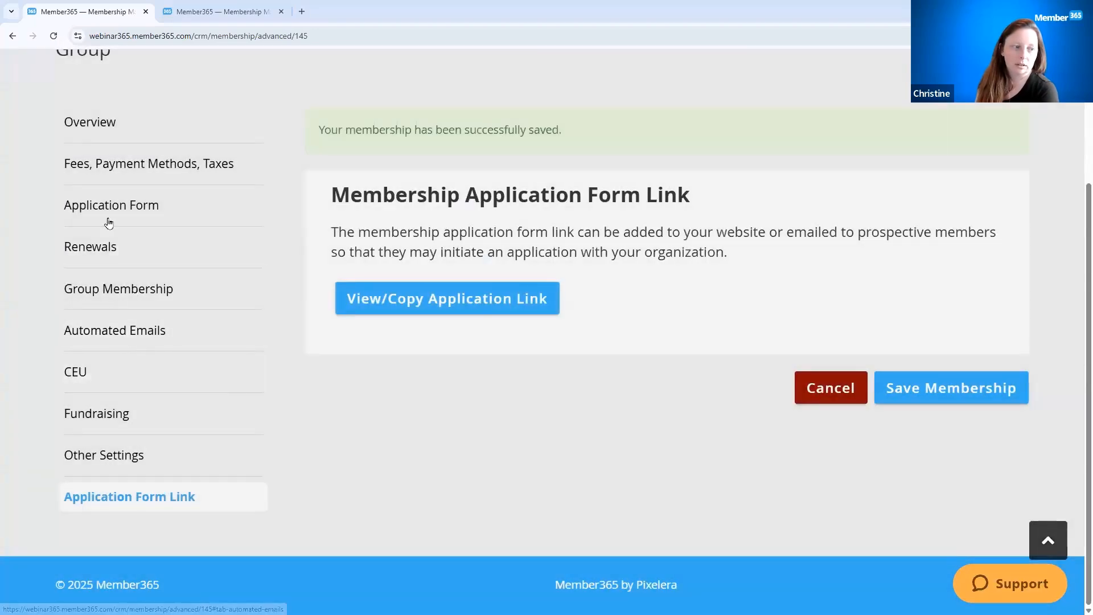
pyautogui.click(120, 167)
pyautogui.scroll(-4, 562, 373)
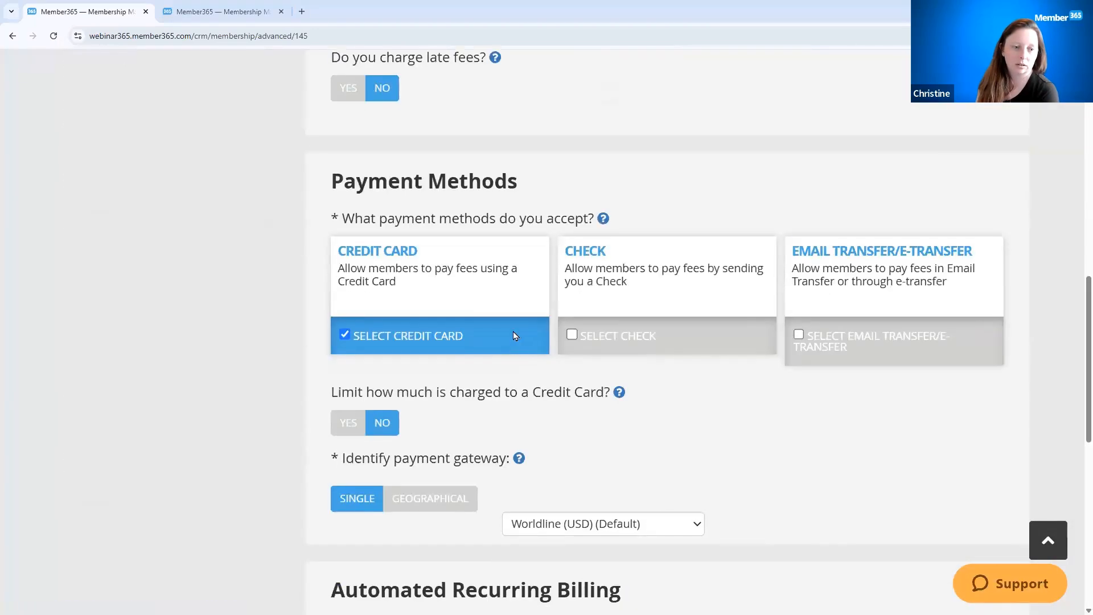
pyautogui.click(572, 335)
pyautogui.scroll(-10, 854, 450)
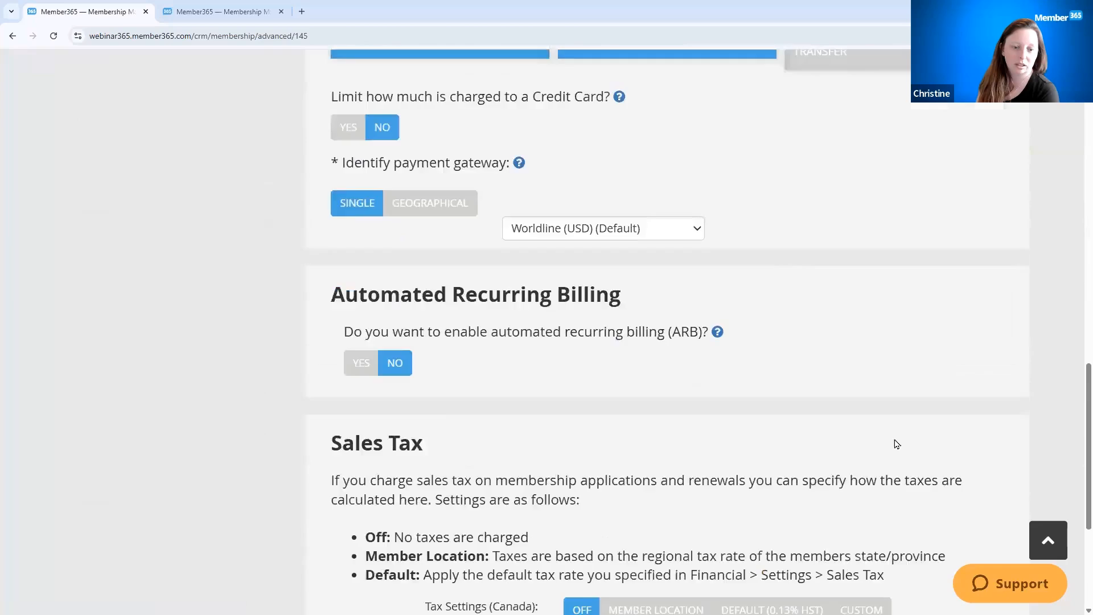
pyautogui.click(923, 519)
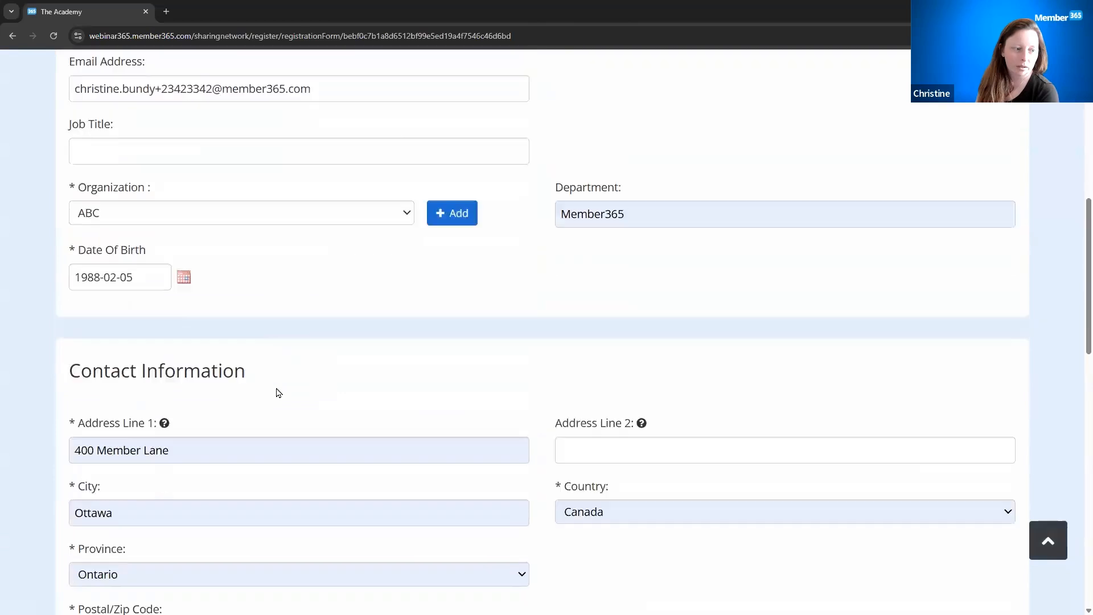
# - Fill Telephone 1 in the application's contact information with a different saved phone number
pyautogui.scroll(-5, 149, 379)
pyautogui.scroll(-1, 149, 380)
pyautogui.click(117, 342)
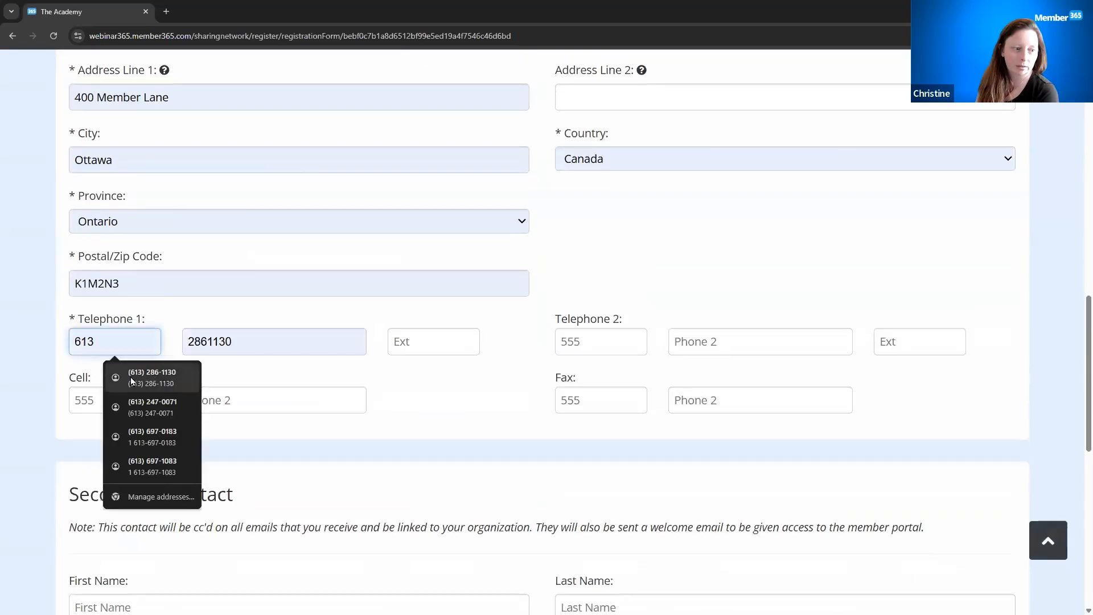
pyautogui.click(129, 407)
# - Resubmit the Group application, and process its invoice with Check as the payment method
pyautogui.scroll(-6, 903, 446)
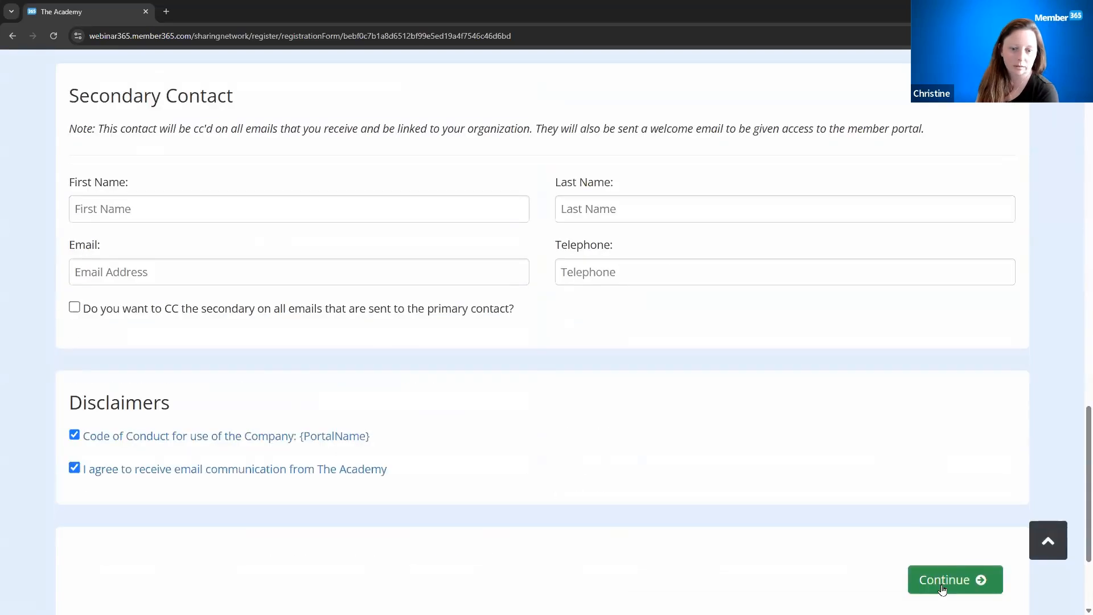
pyautogui.click(955, 579)
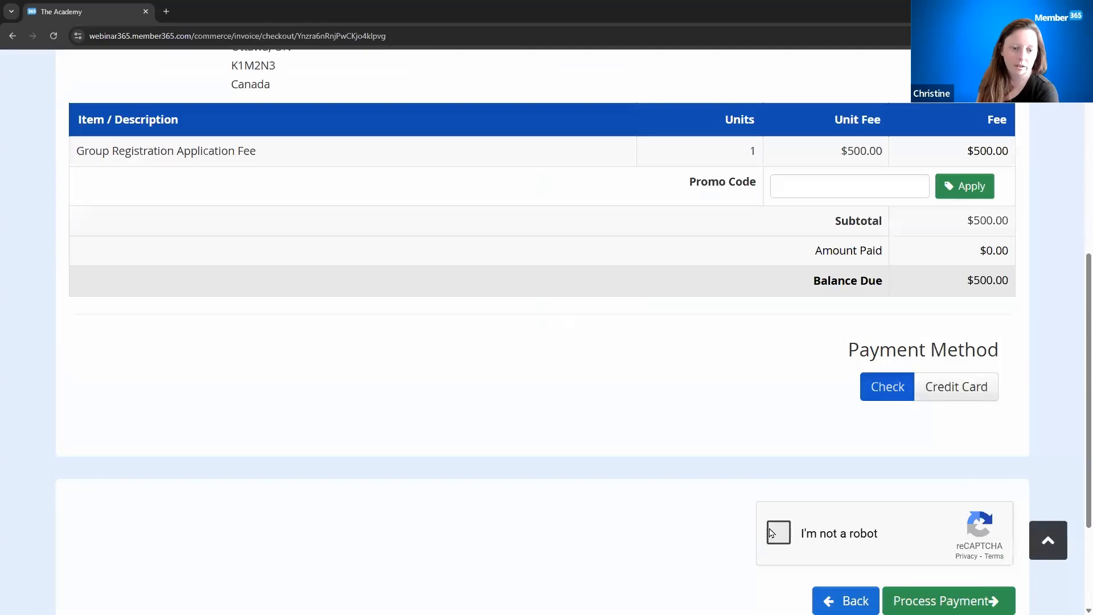
pyautogui.click(949, 601)
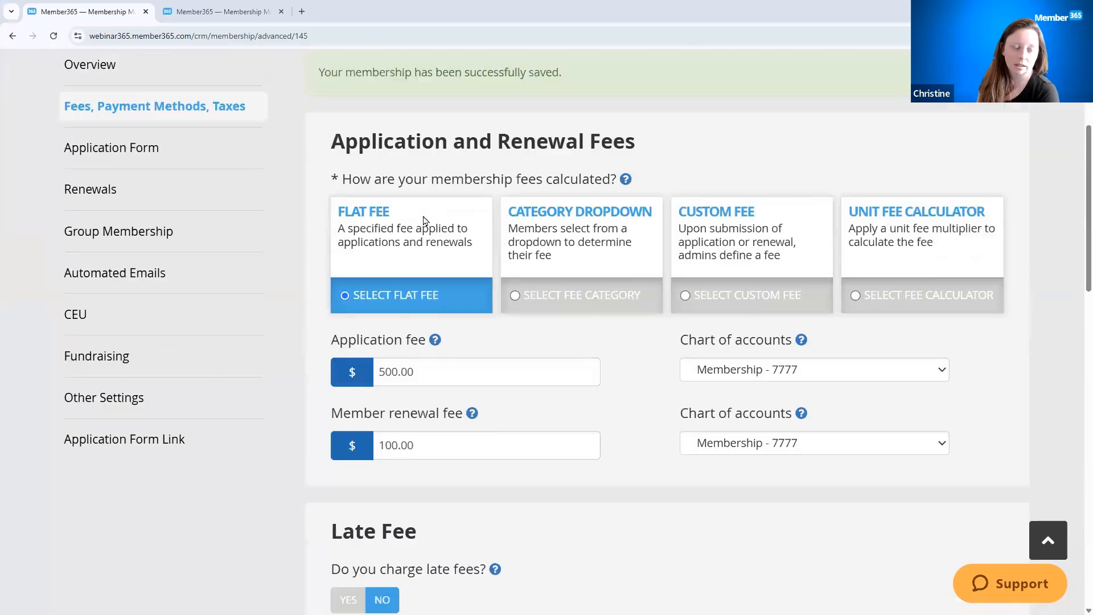
# - Open the Applications Pending Review report from the administrator dashboard, and review the Individual application submitted on 2025-03-12 for ABC
pyautogui.scroll(4, 546, 330)
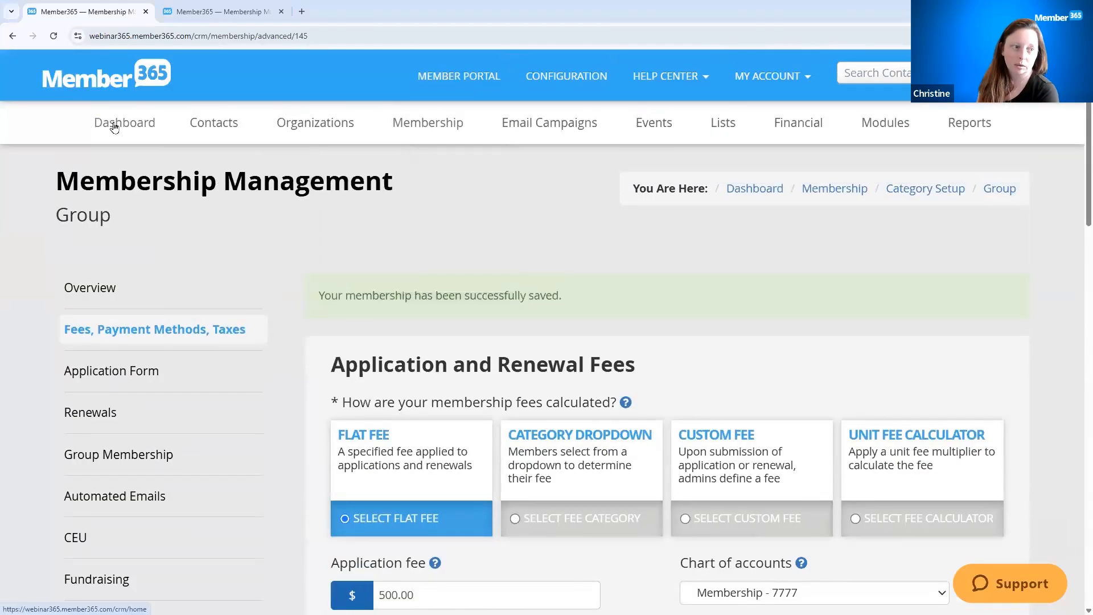
pyautogui.click(115, 126)
pyautogui.click(595, 111)
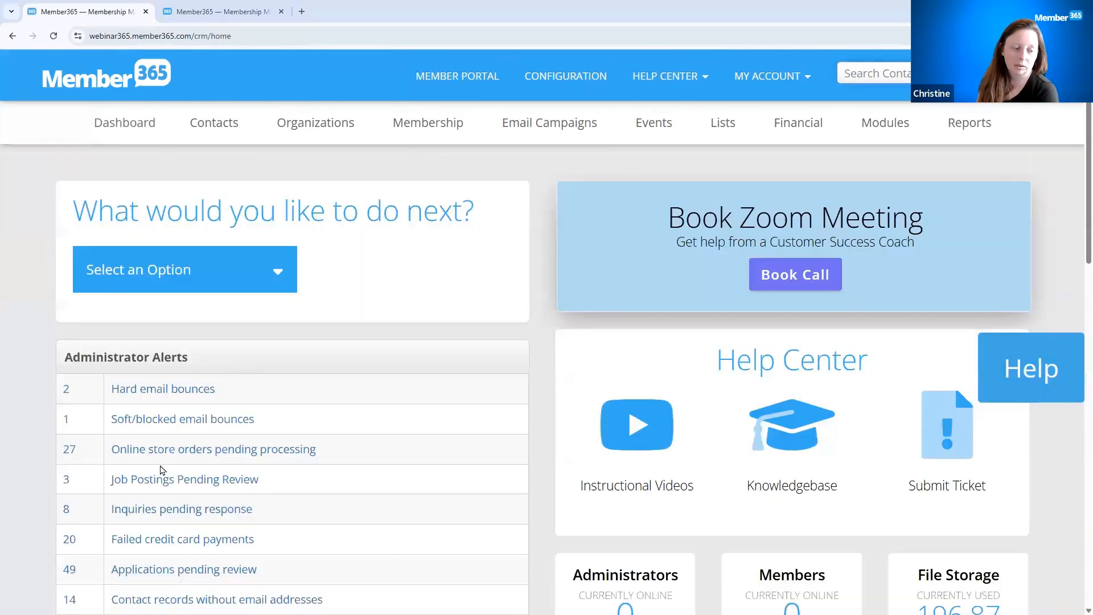
pyautogui.scroll(-2, 208, 459)
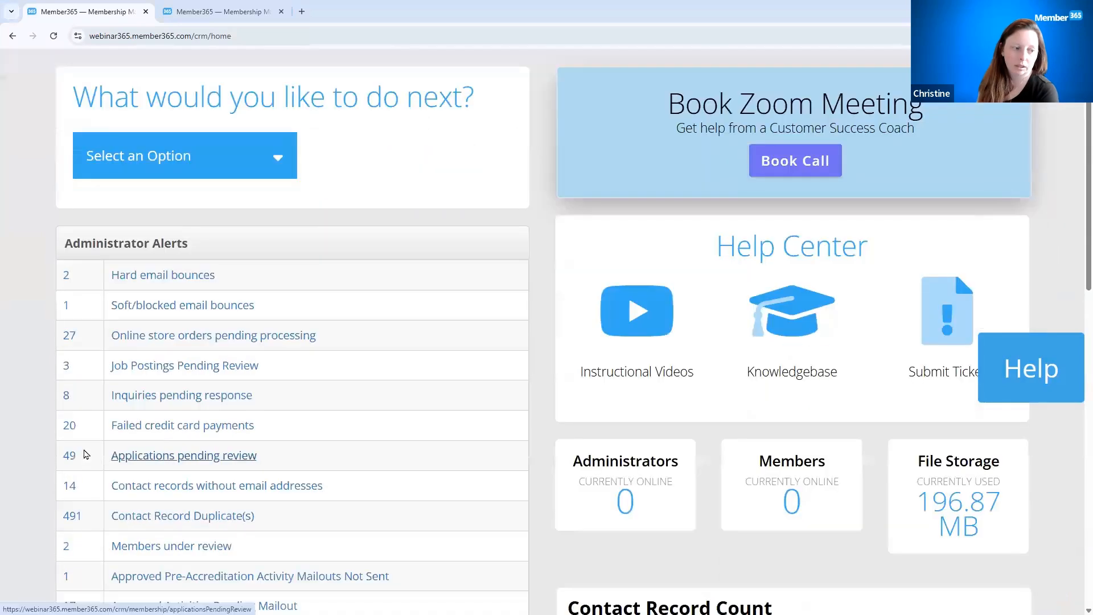
pyautogui.click(138, 459)
pyautogui.scroll(-5, 577, 302)
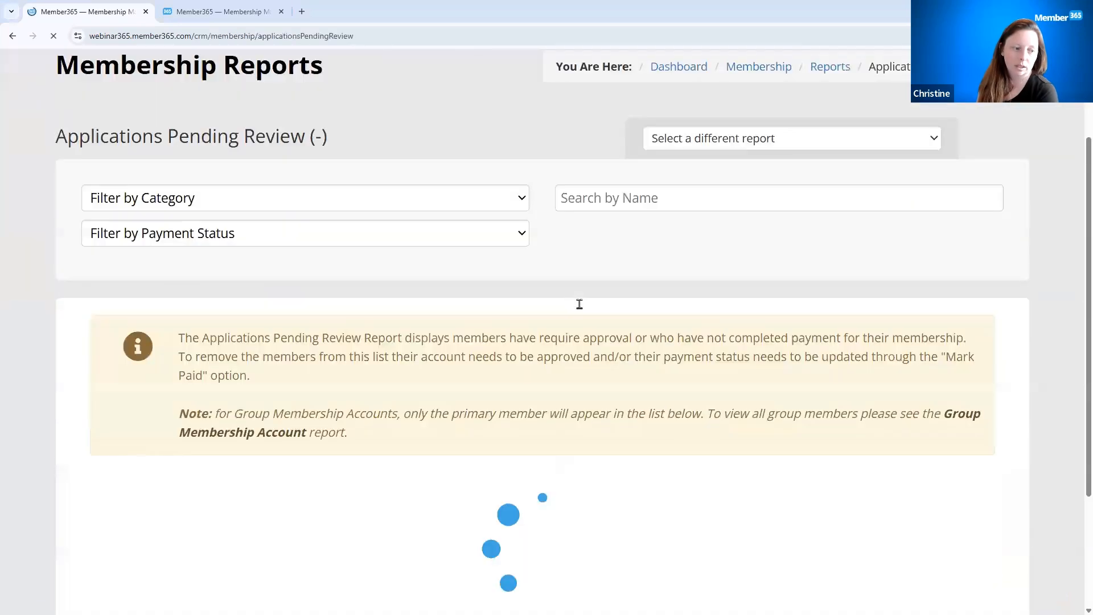
pyautogui.scroll(-3, 582, 302)
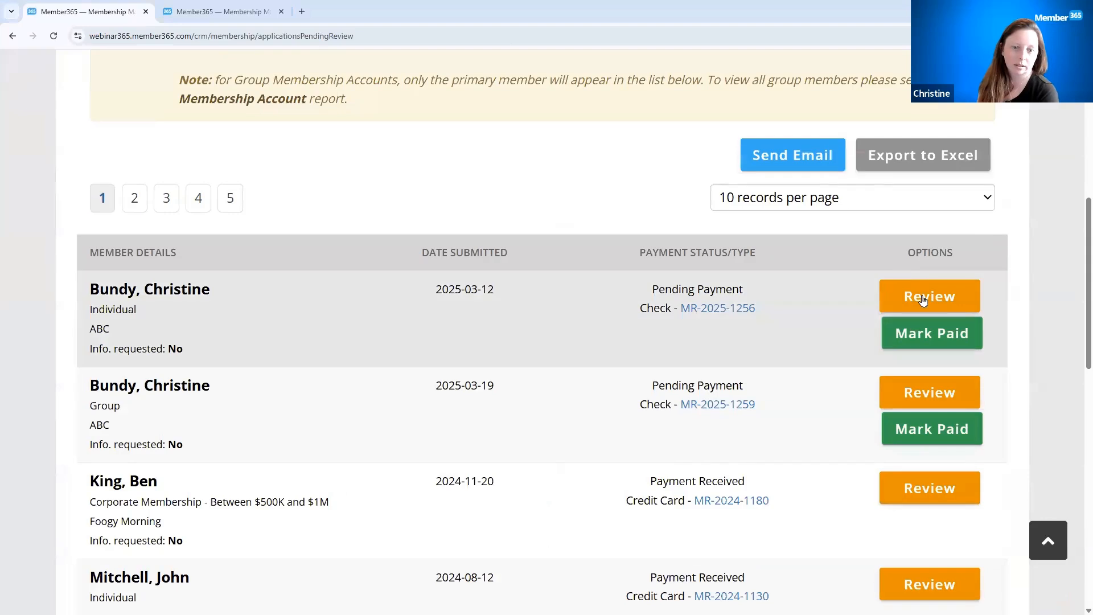
pyautogui.click(924, 300)
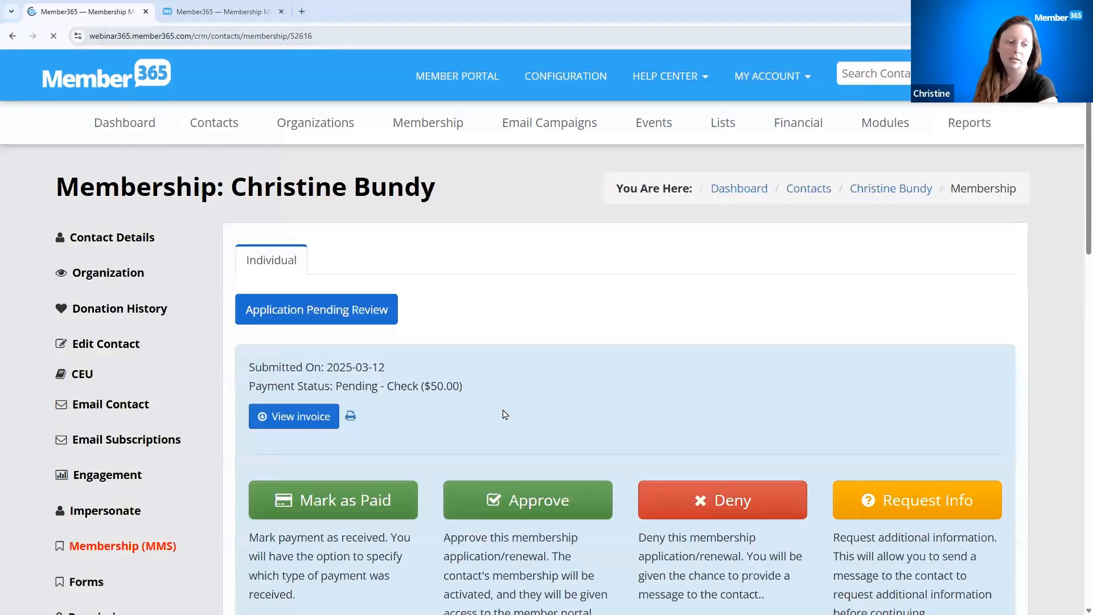
# - Look through the Application Approved email, and approve the Individual application without sending it
pyautogui.scroll(-2, 504, 399)
pyautogui.click(504, 390)
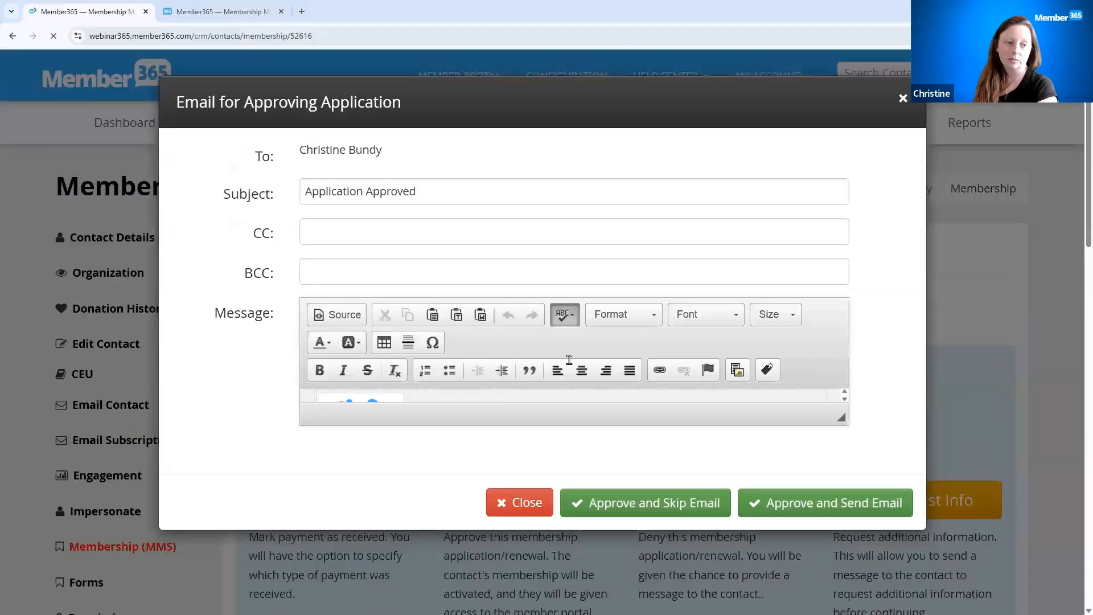
pyautogui.scroll(-7, 693, 344)
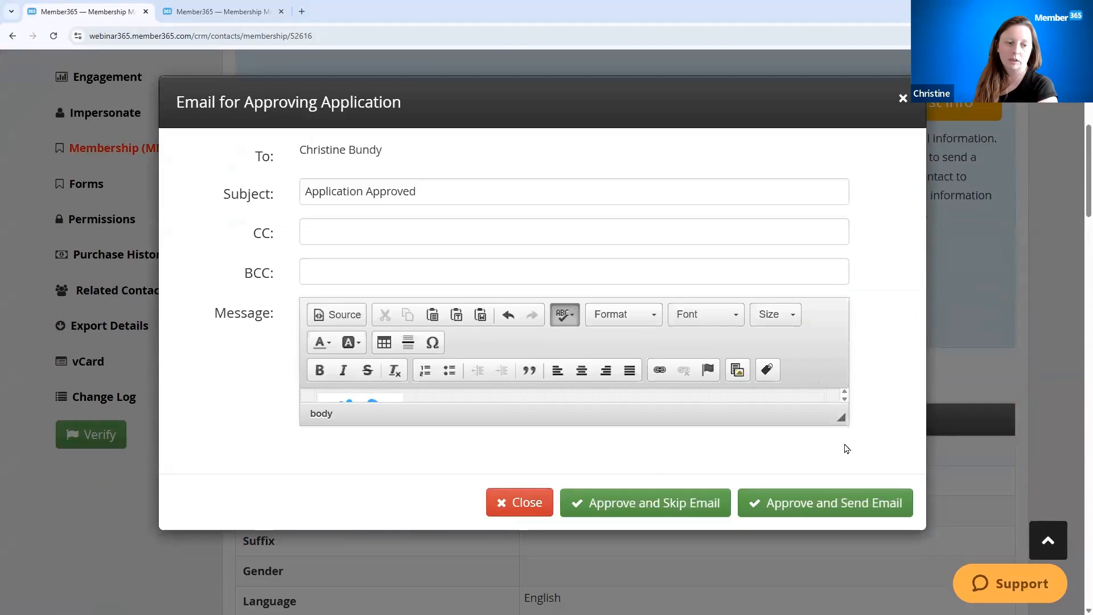
pyautogui.scroll(-5, 767, 456)
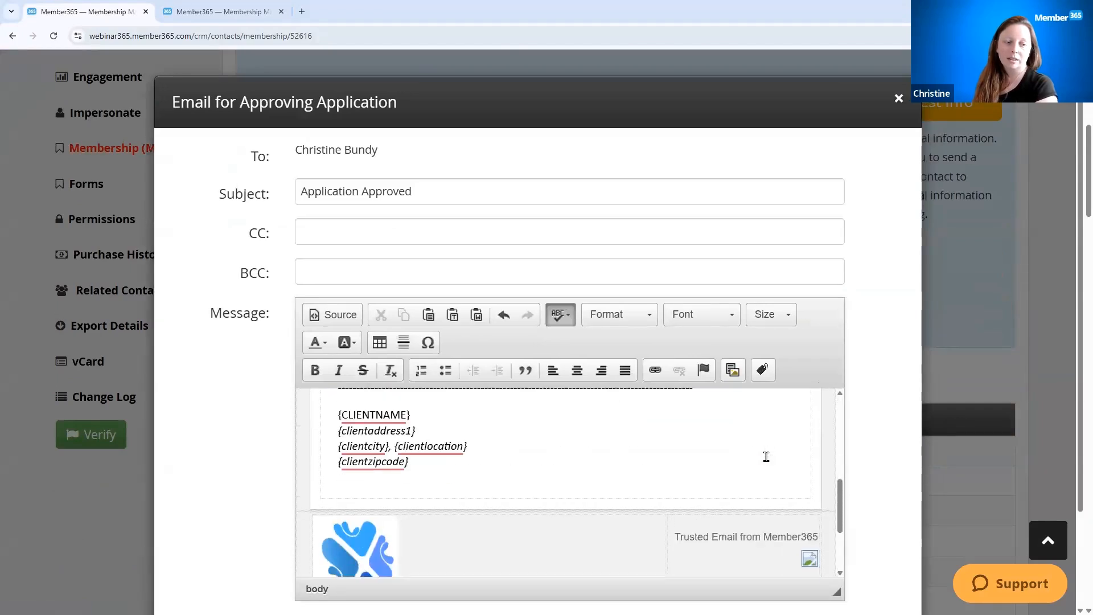
pyautogui.scroll(3, 767, 455)
pyautogui.scroll(-2, 894, 393)
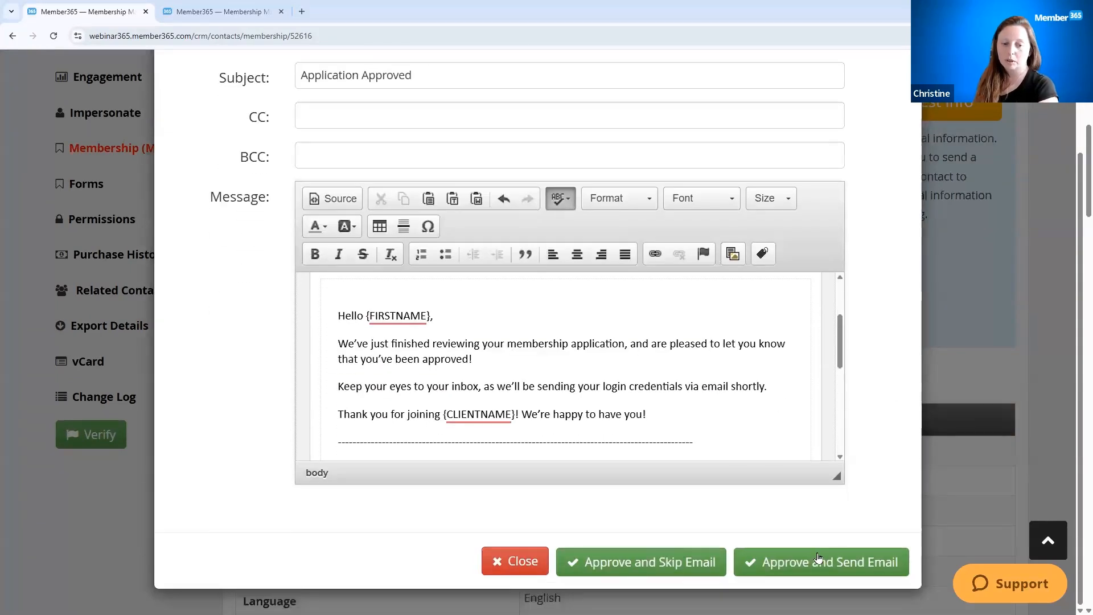
pyautogui.click(681, 564)
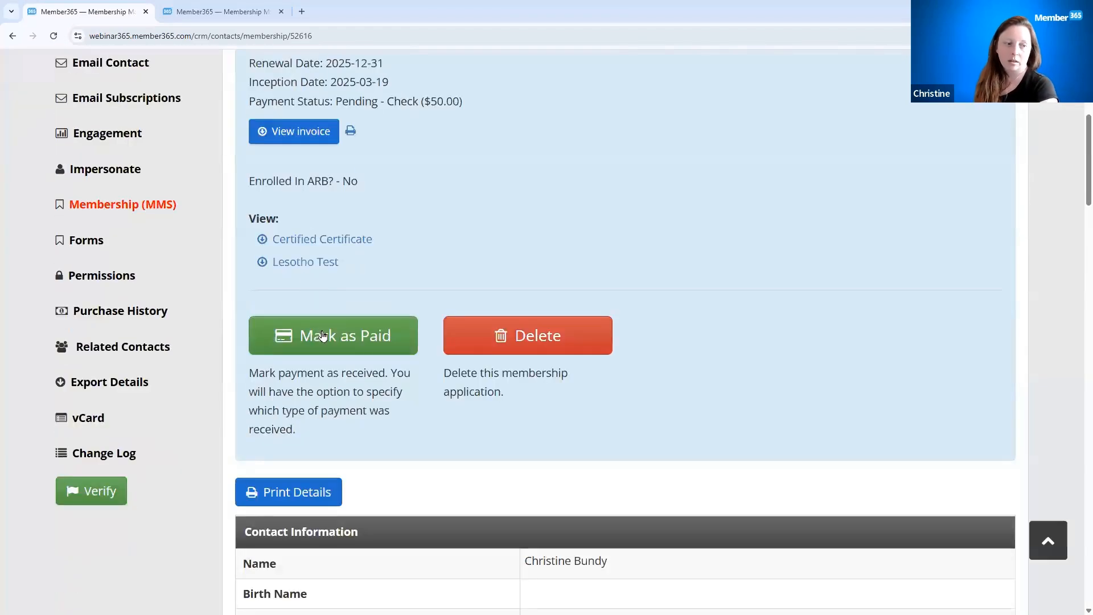
# - Mark the Individual membership's invoice as paid by check, with TEST as the check reference
pyautogui.click(322, 336)
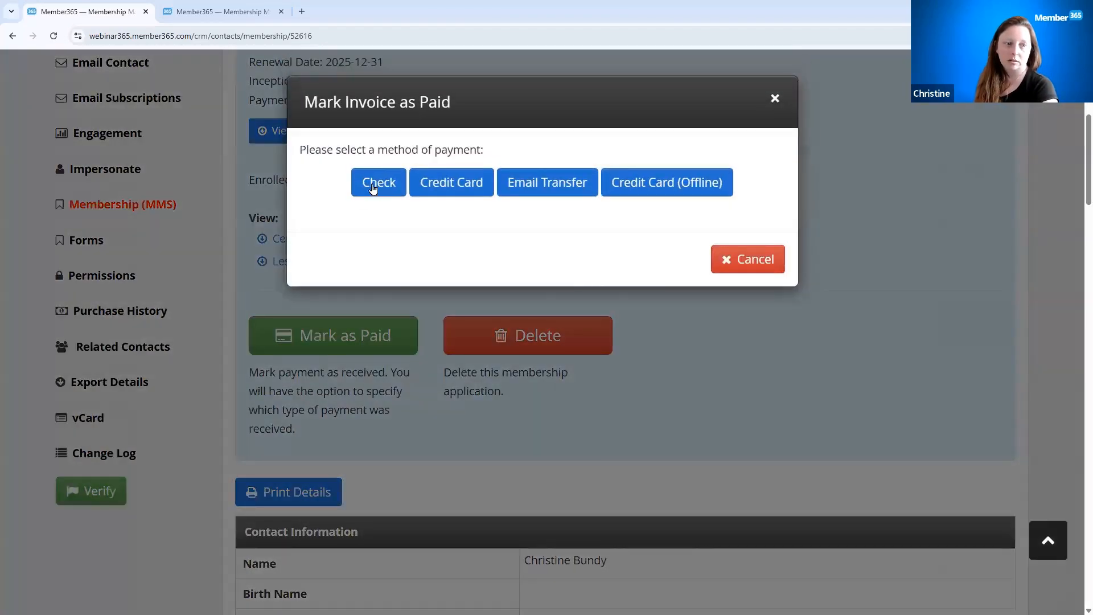
pyautogui.click(373, 185)
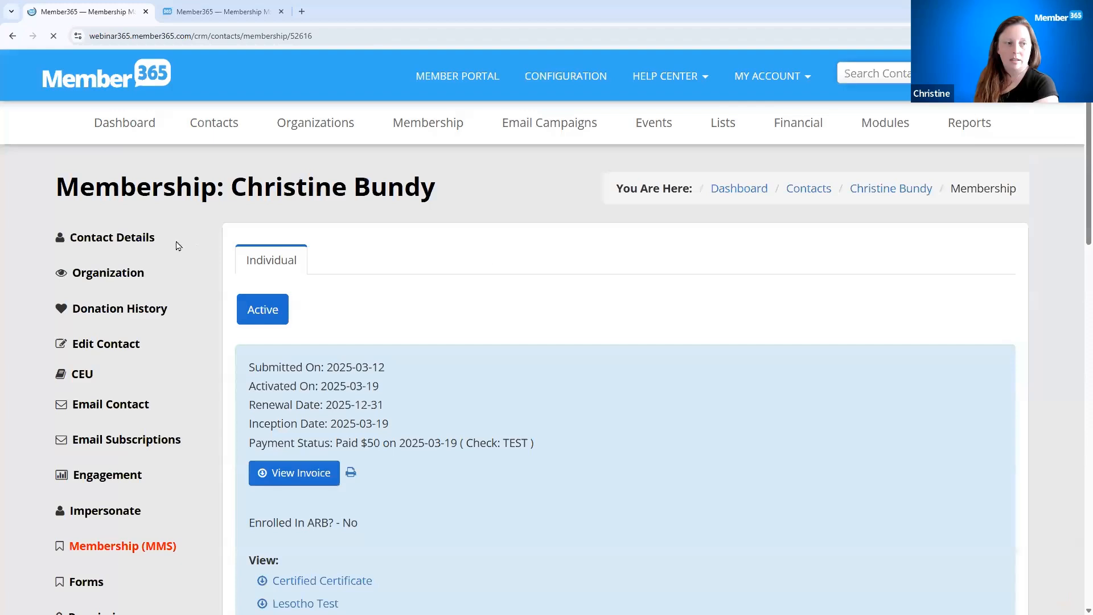
# - Open the member's contact details, and quick enroll the contact in the Group category for organization ABC
pyautogui.click(130, 242)
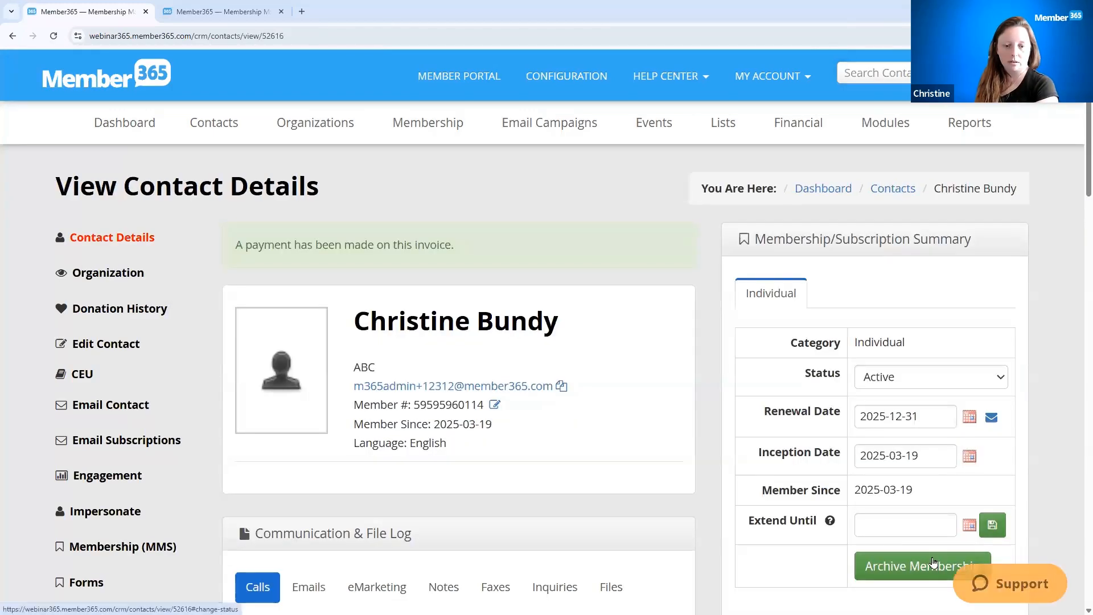
pyautogui.scroll(-6, 780, 320)
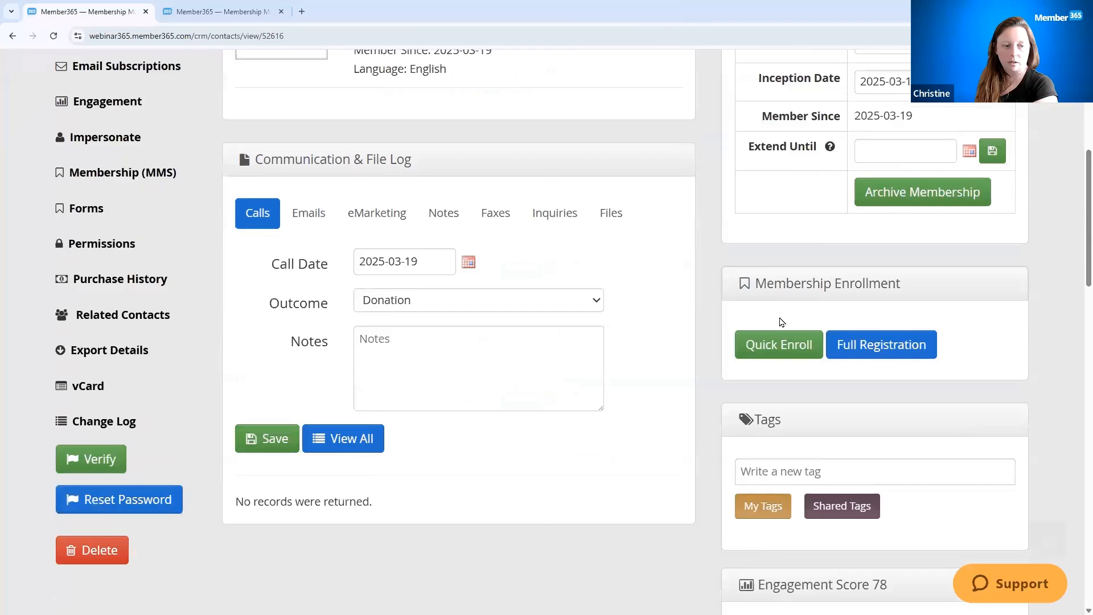
pyautogui.scroll(3, 780, 320)
pyautogui.scroll(-2, 774, 342)
pyautogui.click(761, 388)
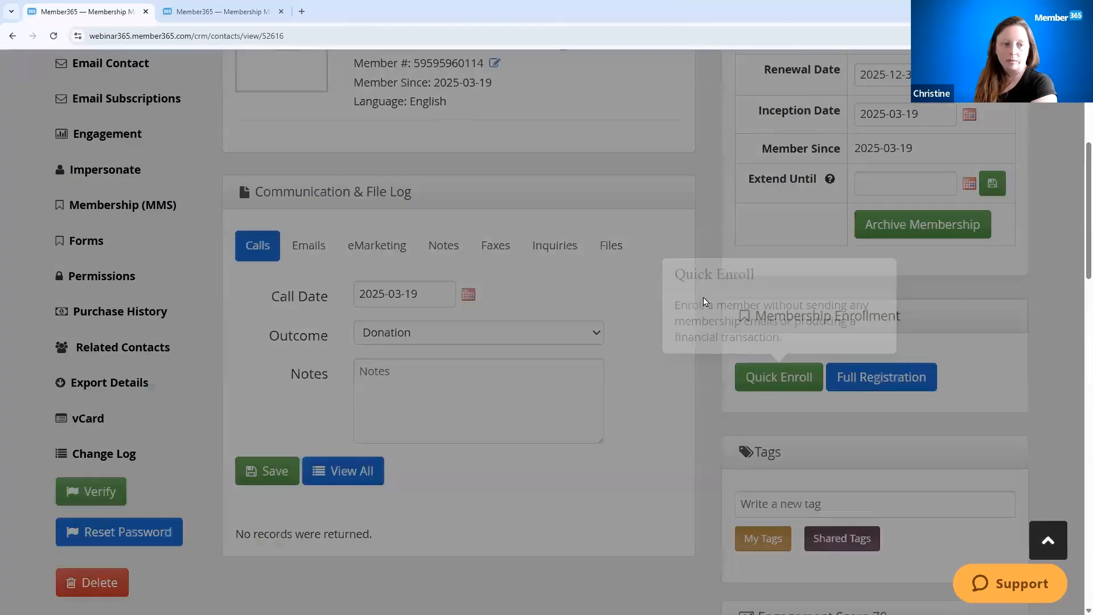
pyautogui.click(574, 153)
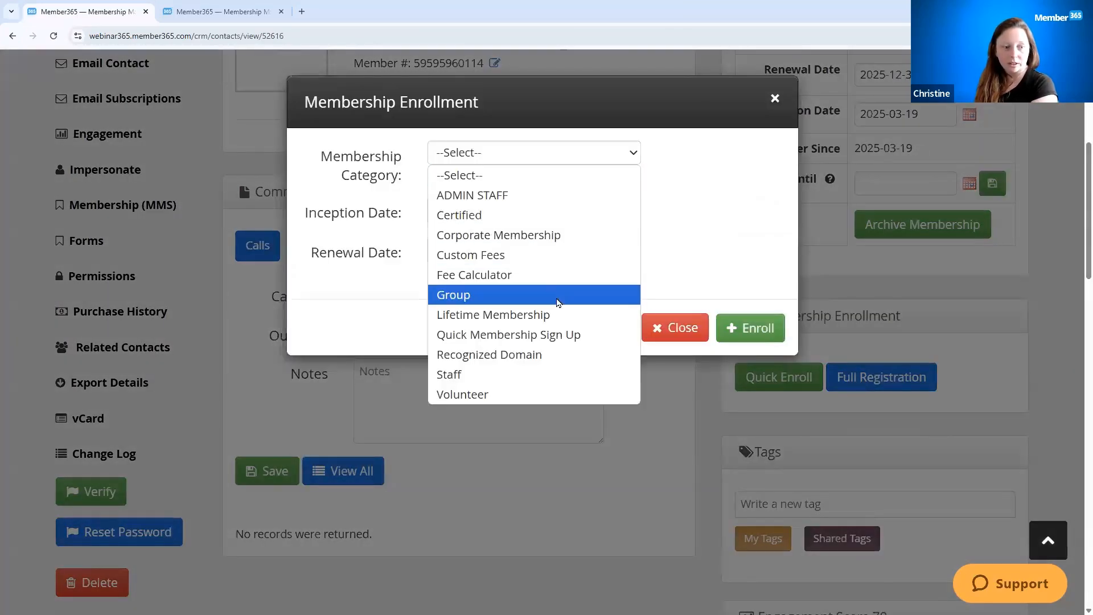
pyautogui.click(558, 297)
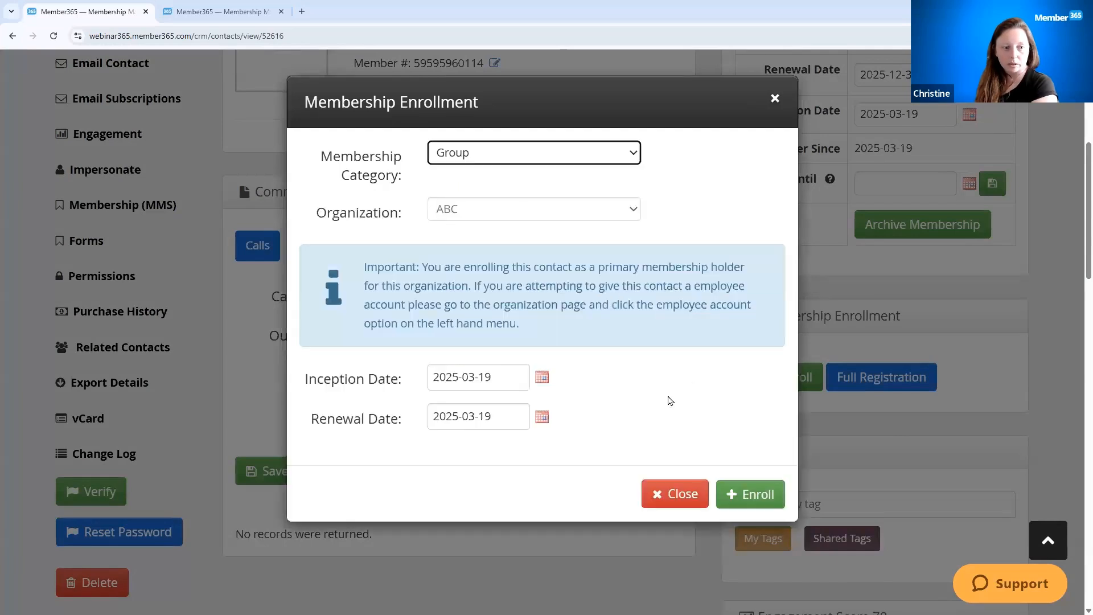
pyautogui.click(753, 495)
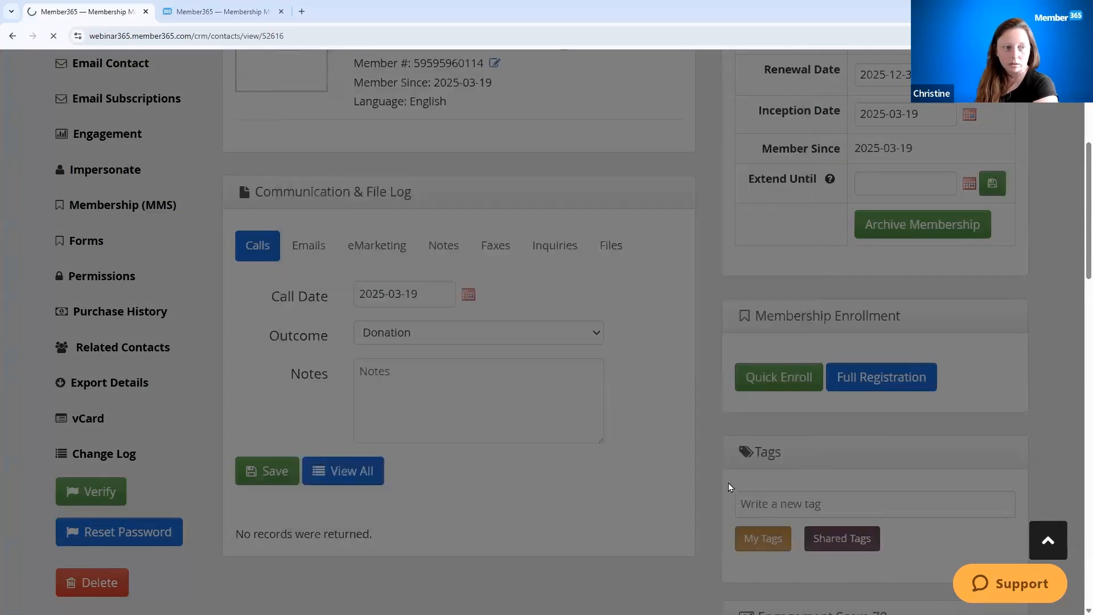
# - Set the contact's Group membership status to Active, and open the ABC organization record
pyautogui.click(913, 381)
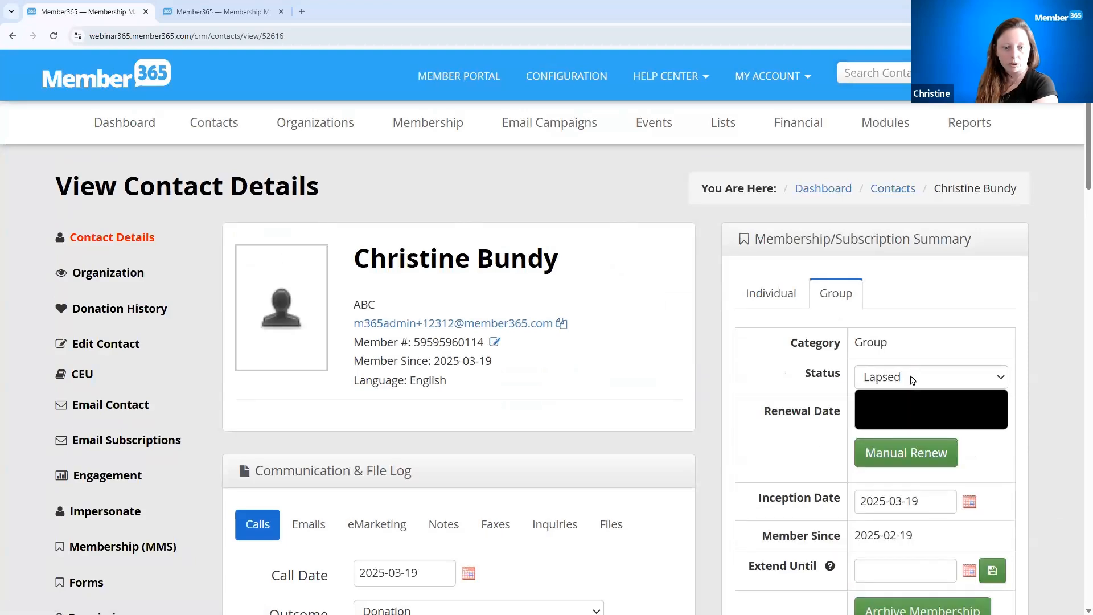
pyautogui.click(886, 400)
pyautogui.click(886, 416)
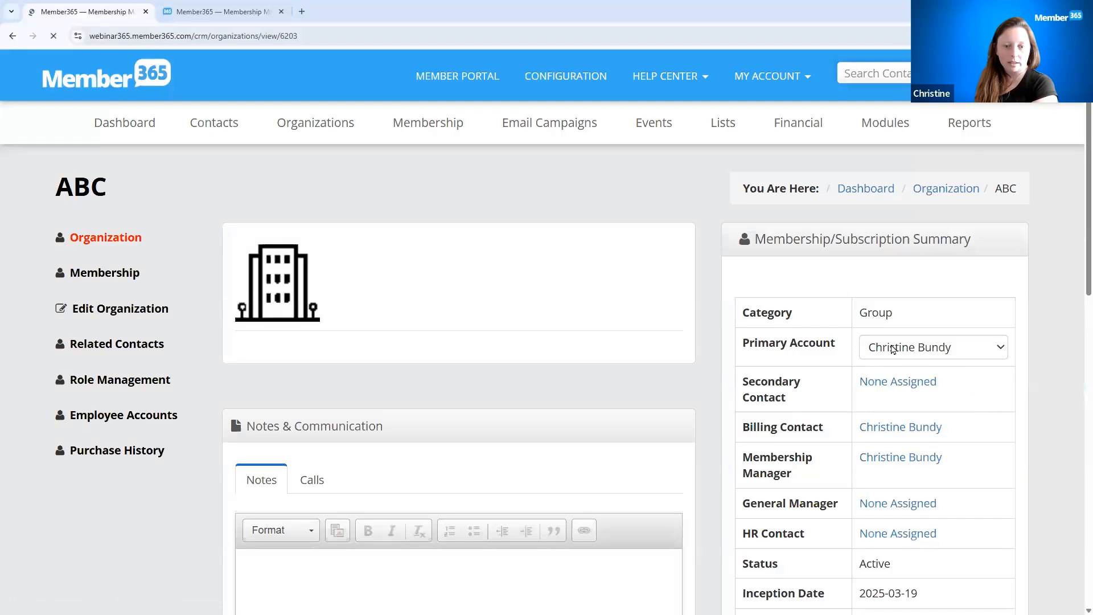
# - Examine ABC's primary account choices and its General Manager and HR Contact roles in the membership summary
pyautogui.click(932, 350)
pyautogui.click(932, 349)
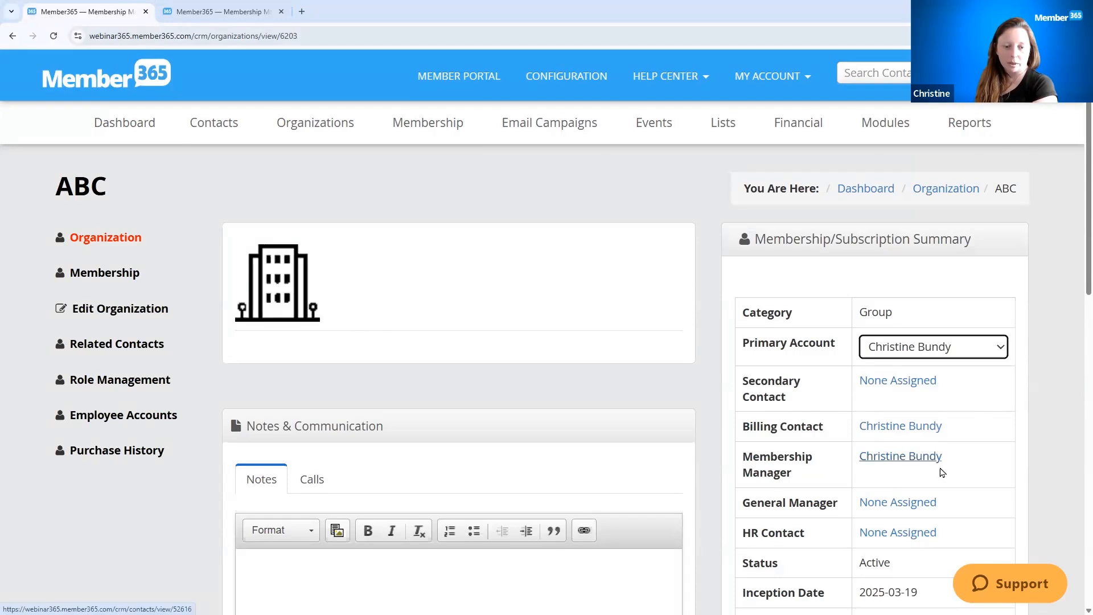
pyautogui.moveTo(745, 505)
pyautogui.mouseDown()
pyautogui.moveTo(772, 517)
pyautogui.moveTo(712, 504)
pyautogui.moveTo(743, 501)
pyautogui.mouseUp()
pyautogui.click(777, 514)
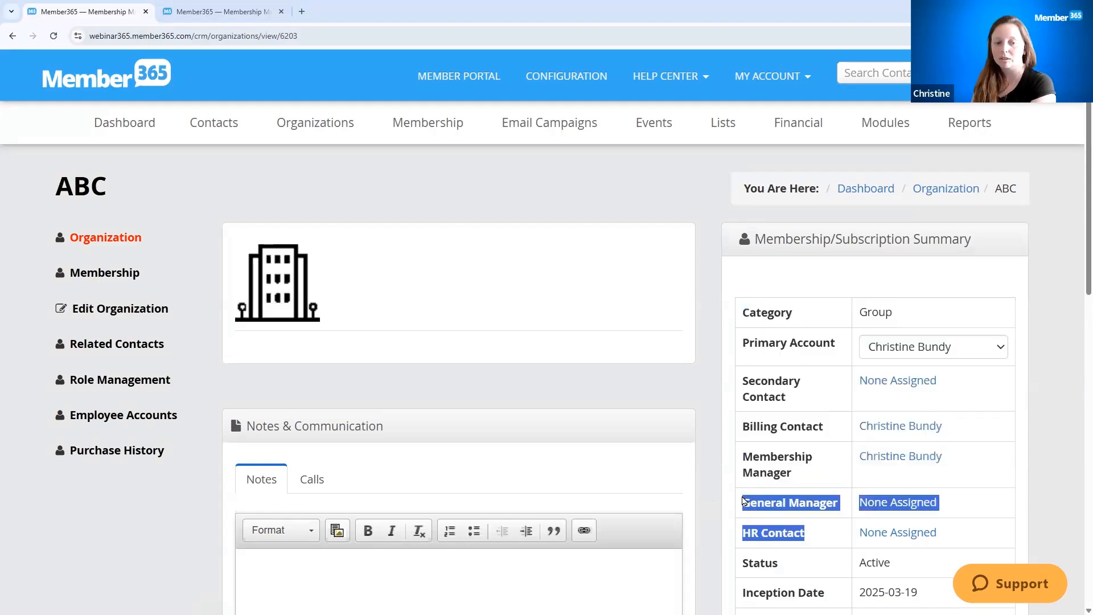
pyautogui.click(833, 534)
pyautogui.click(226, 118)
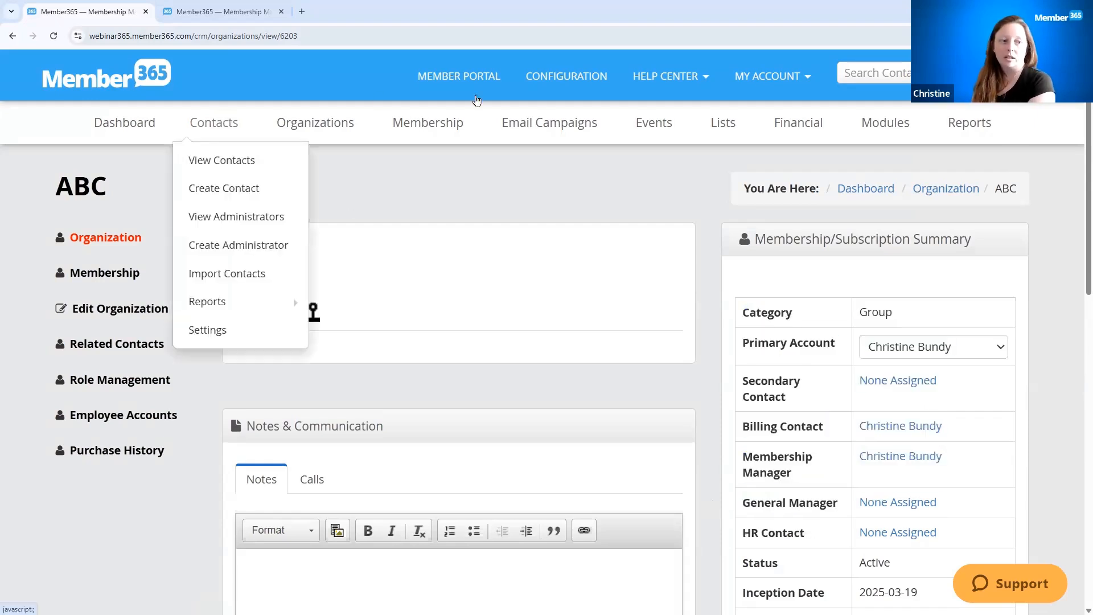
pyautogui.moveTo(438, 123)
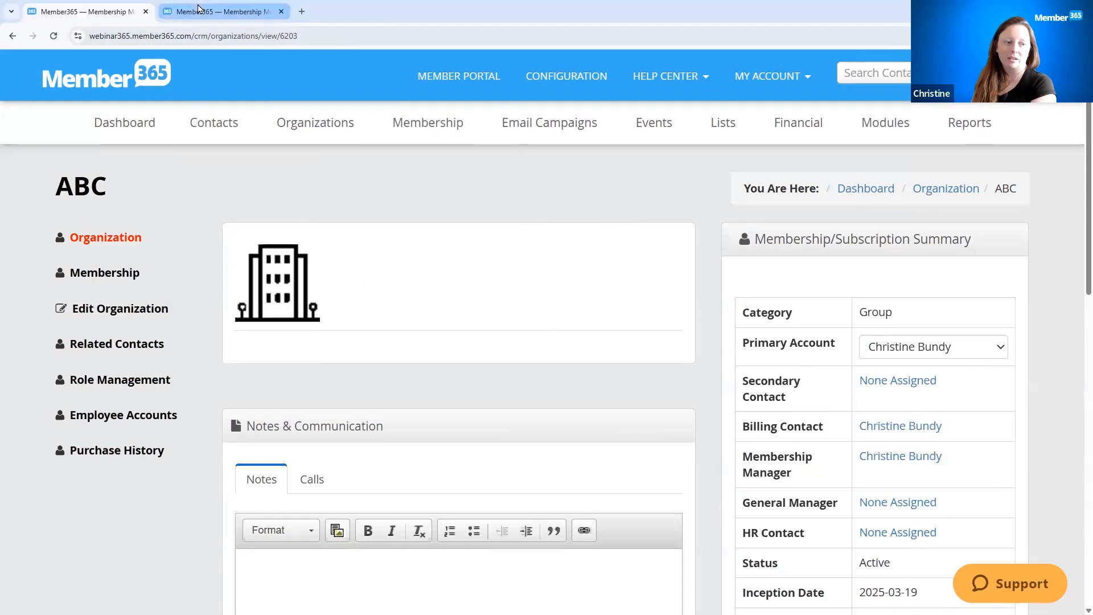
# - Return to the membership settings and open Custom Roles to examine the roles available for organization memberships
pyautogui.click(197, 7)
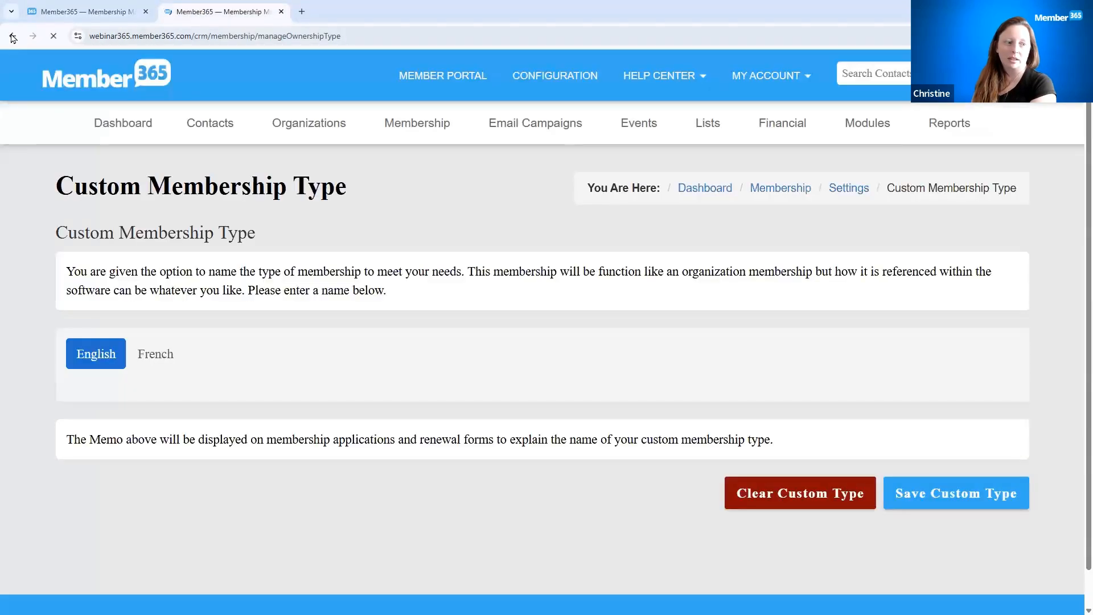
pyautogui.click(13, 36)
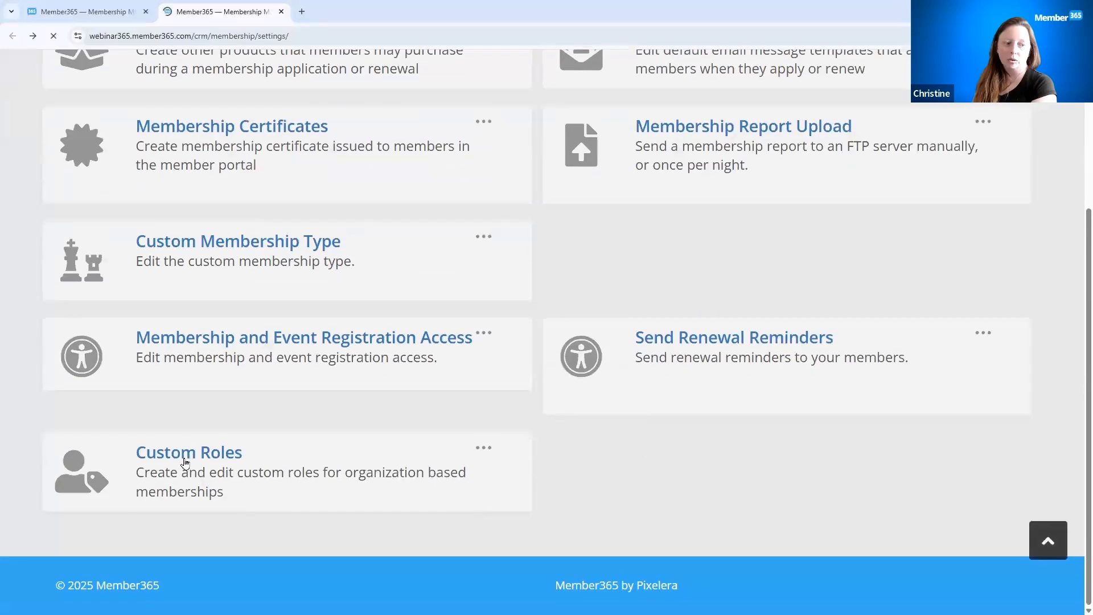
pyautogui.click(185, 461)
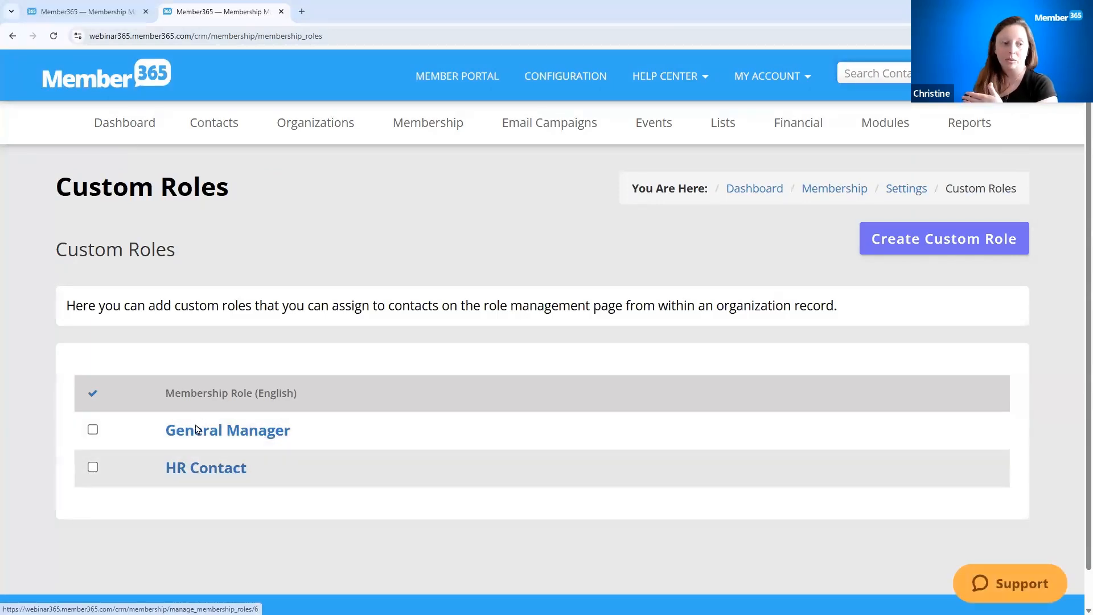
# - Open ABC's role management, and choose the Group membership category and its primary account holder
pyautogui.click(101, 11)
pyautogui.scroll(-2, 868, 478)
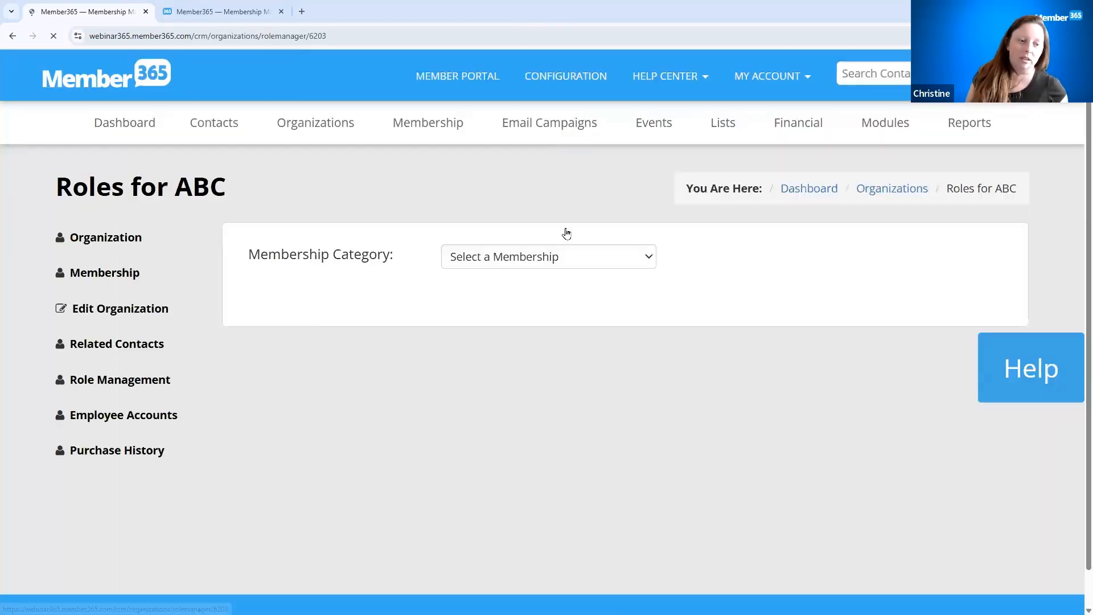
pyautogui.click(538, 267)
pyautogui.click(535, 298)
pyautogui.click(536, 304)
pyautogui.click(569, 304)
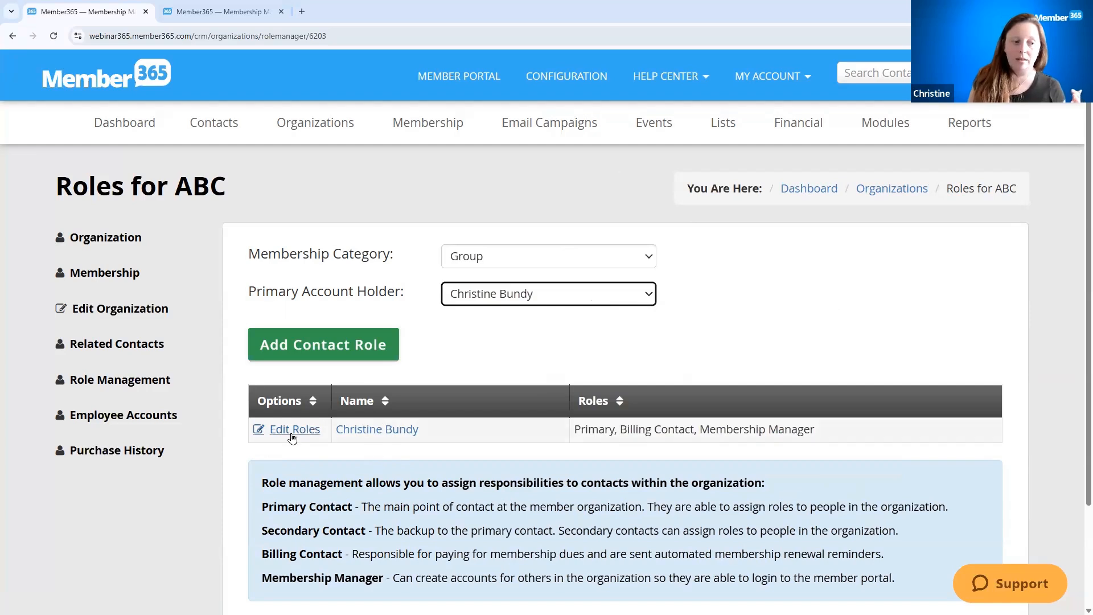
# - Assign the Billing Contact and Membership Manager roles to another ABC contact without sending a welcome email
pyautogui.click(358, 349)
pyautogui.click(391, 155)
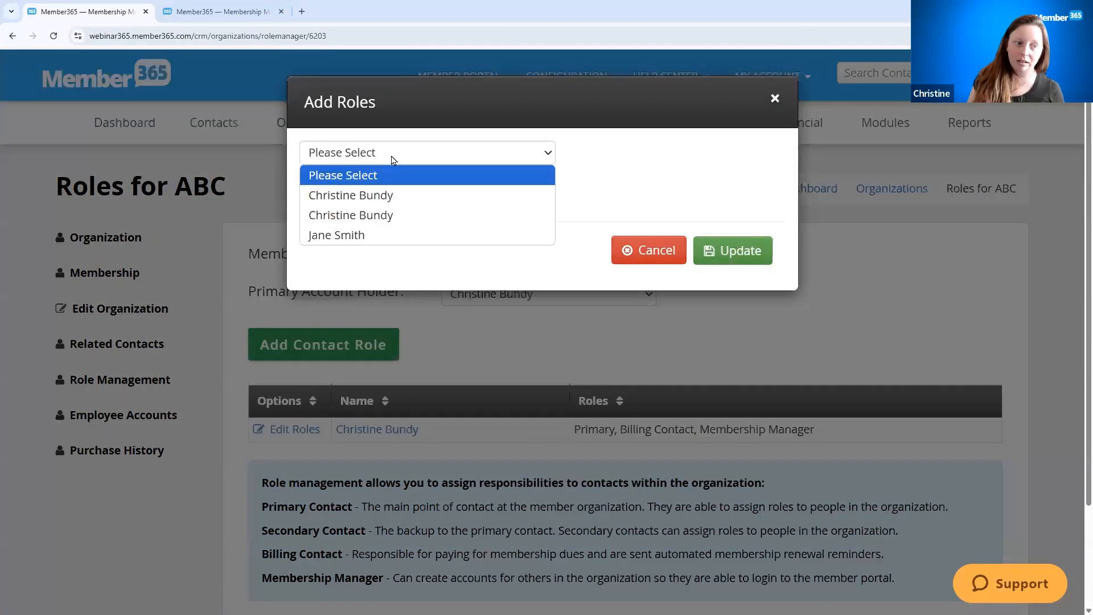
pyautogui.click(378, 235)
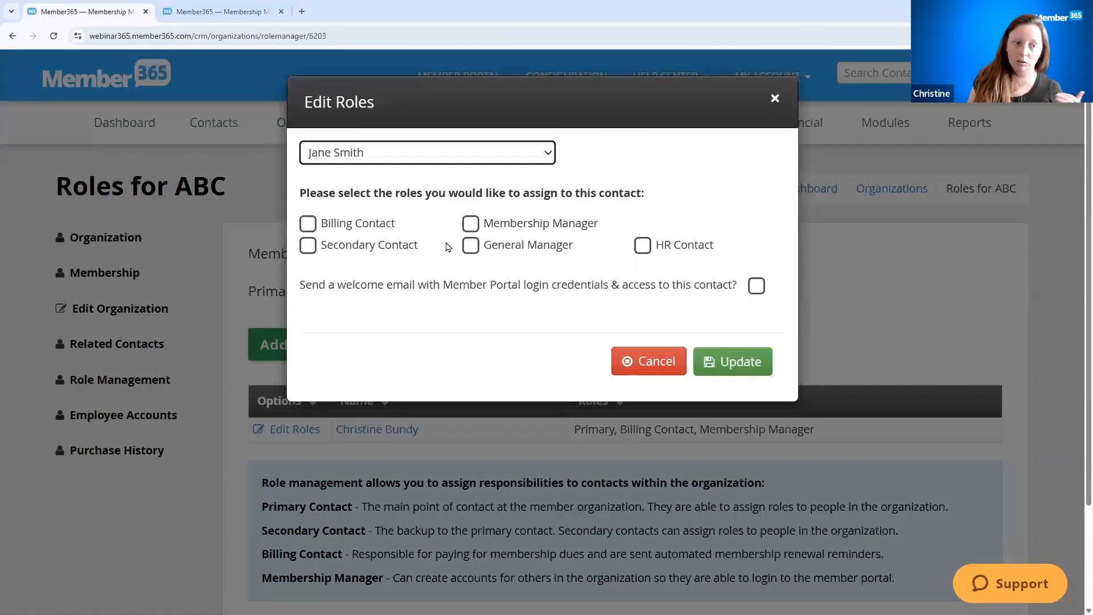
pyautogui.click(308, 224)
pyautogui.click(471, 224)
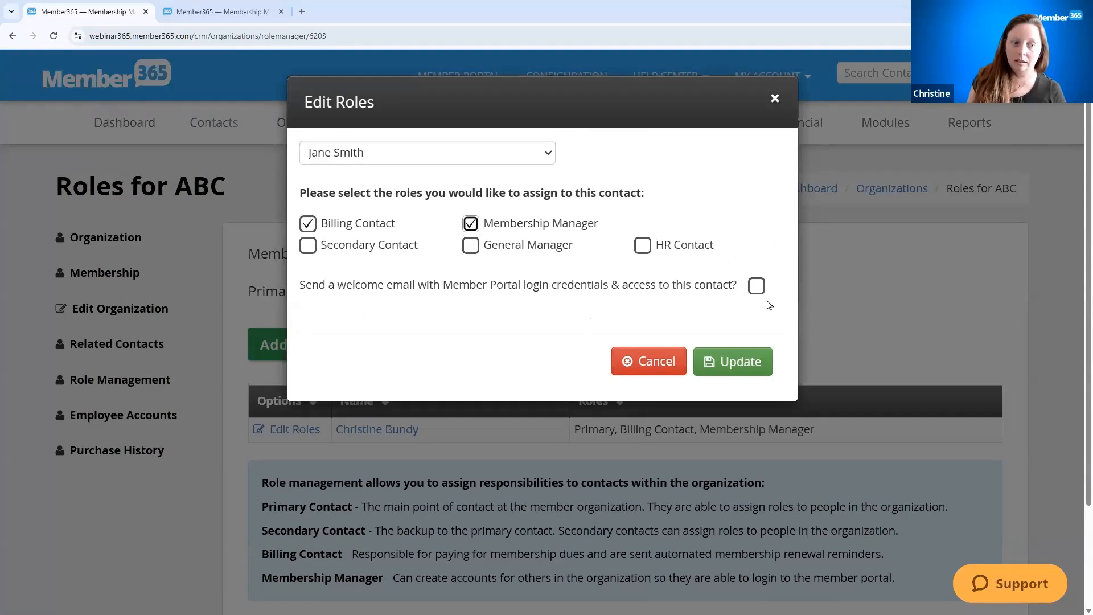
pyautogui.click(745, 369)
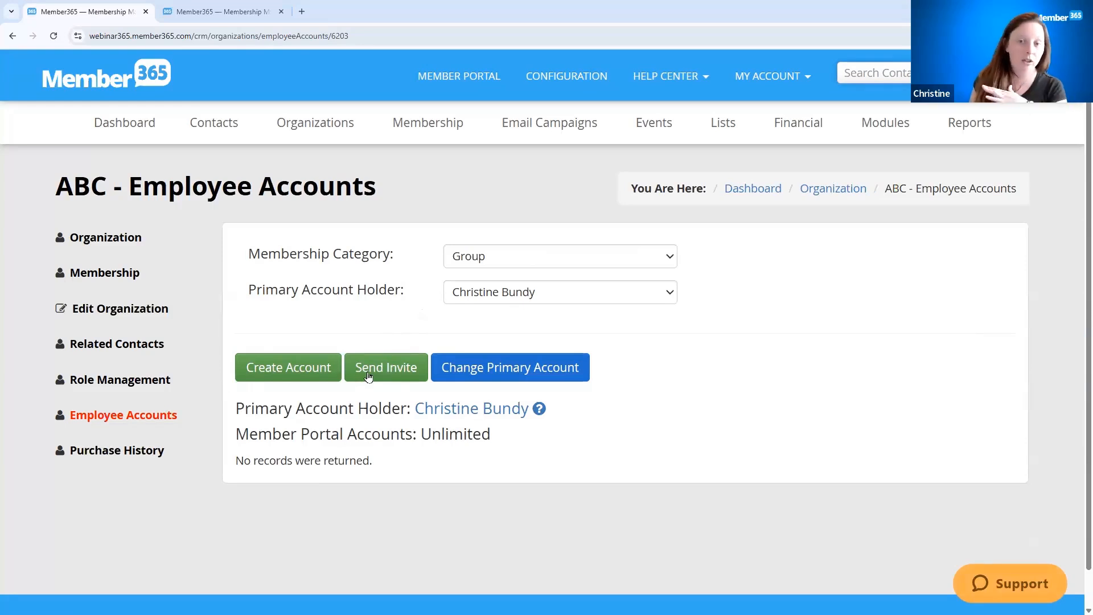
# - Start creating an employee account under ABC's Group membership, and enter the contact's email address
pyautogui.click(227, 139)
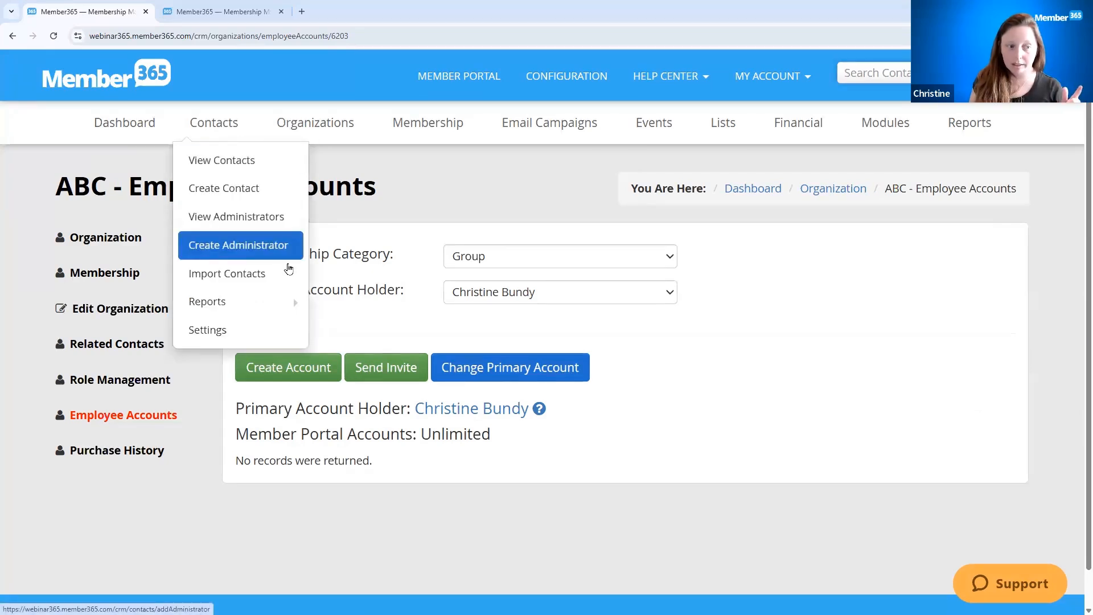
pyautogui.click(270, 380)
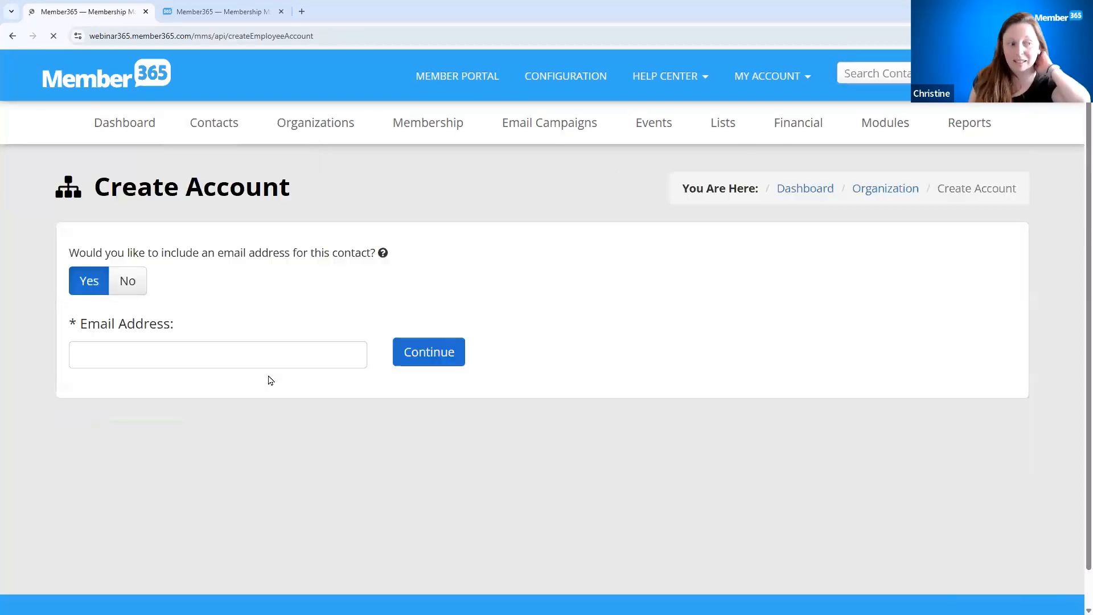
pyautogui.click(223, 356)
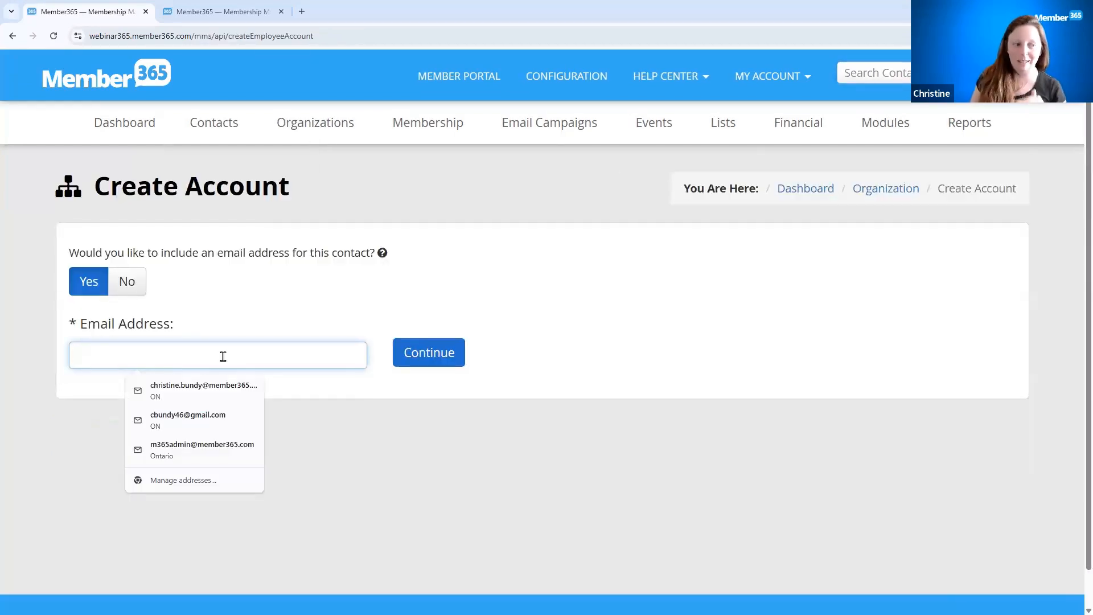
pyautogui.click(197, 423)
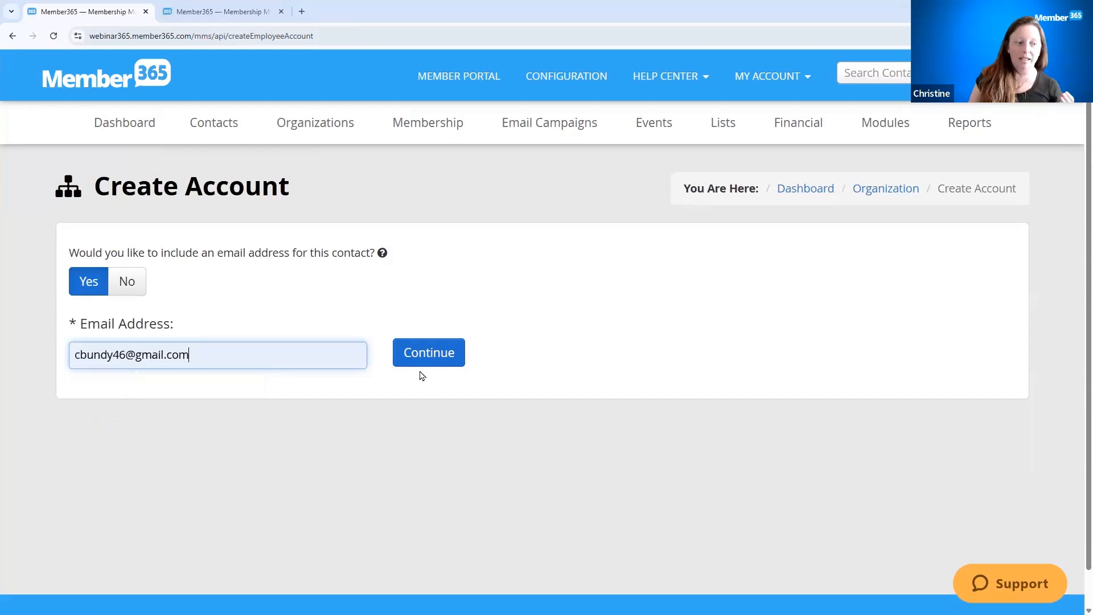
pyautogui.click(427, 358)
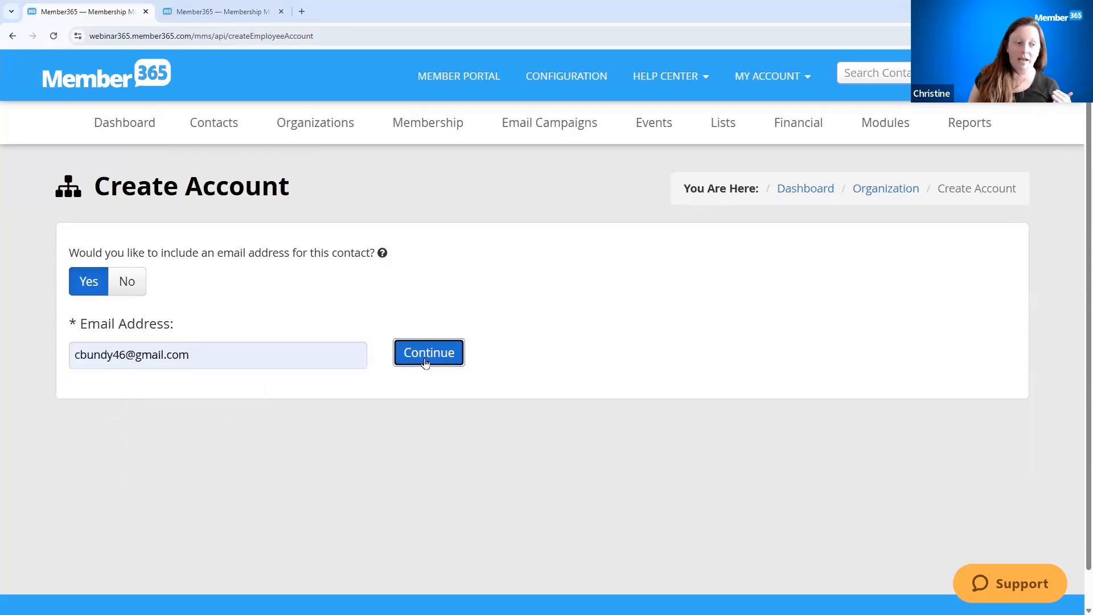
# - Review the new account's contact fields, keep member portal access set to Yes, and add the account
pyautogui.scroll(-5, 441, 342)
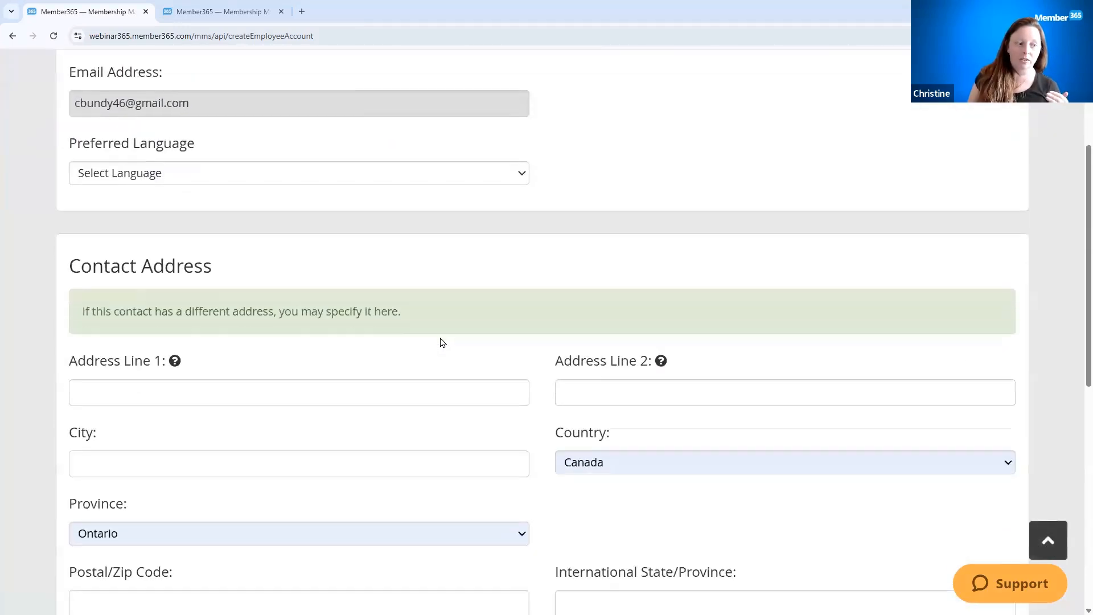
pyautogui.scroll(4, 443, 342)
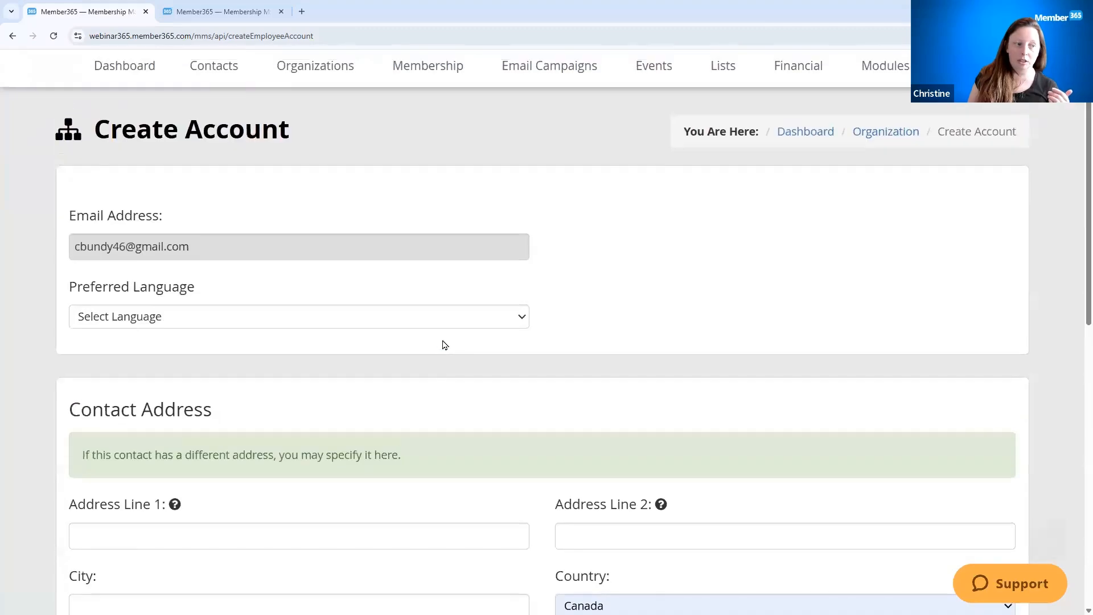
pyautogui.scroll(-3, 445, 319)
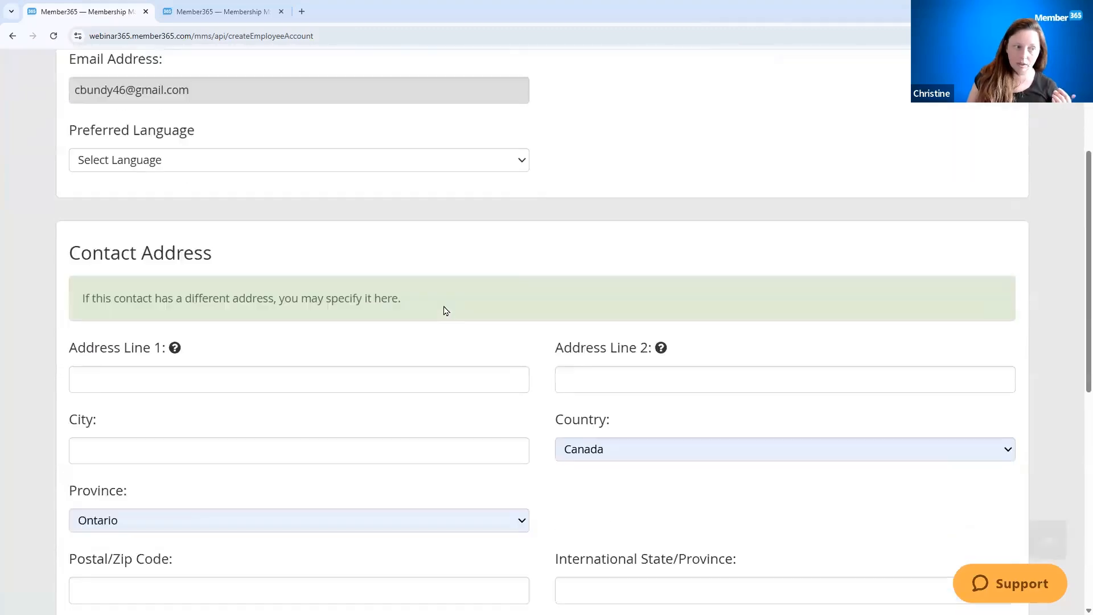
pyautogui.scroll(-8, 447, 302)
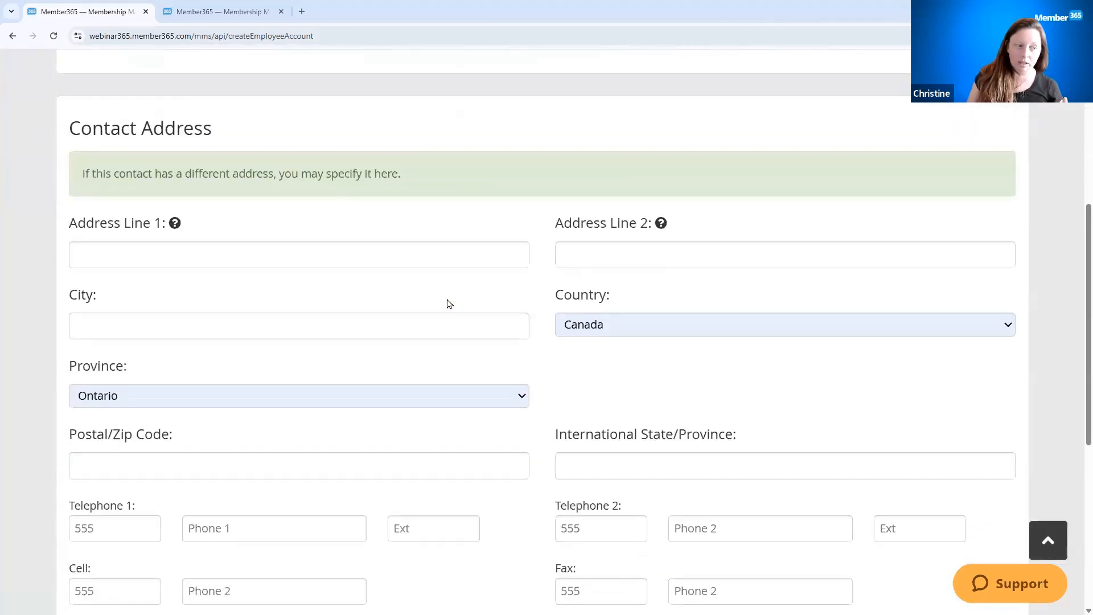
pyautogui.moveTo(69, 348); pyautogui.dragTo(353, 365)
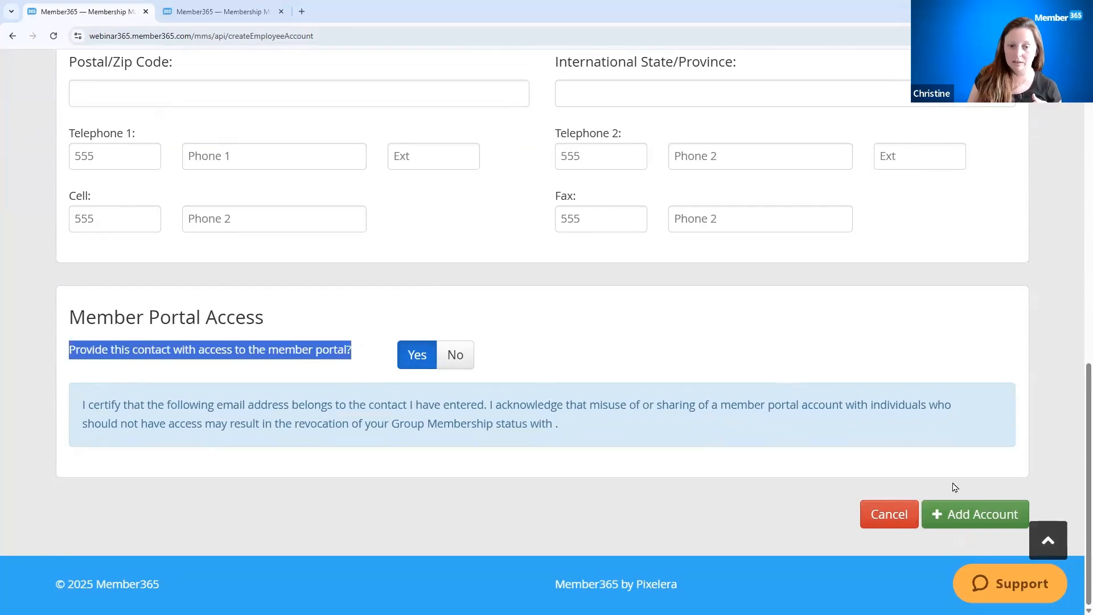
pyautogui.click(958, 521)
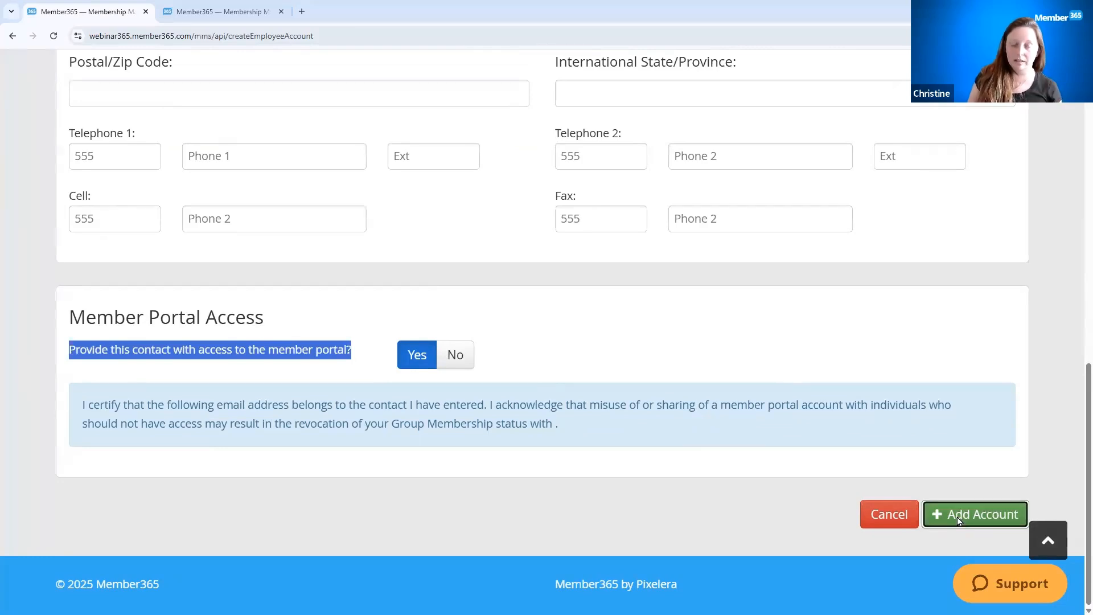
# - Check the Member Portal Welcome Email message, and send it to complete the employee account
pyautogui.scroll(-1, 618, 374)
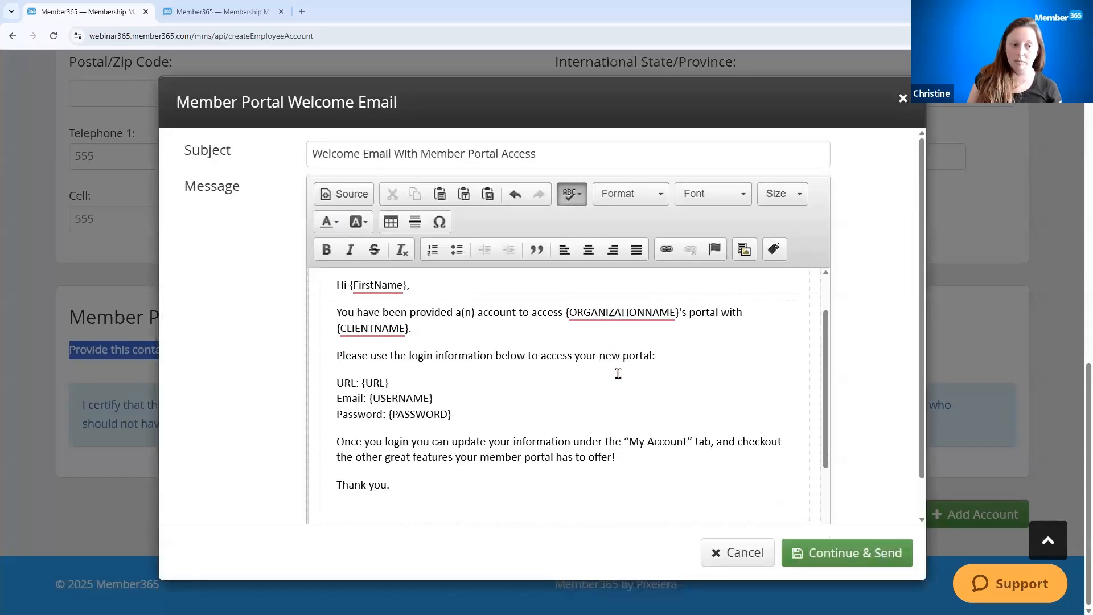
pyautogui.scroll(-2, 643, 359)
pyautogui.scroll(3, 642, 359)
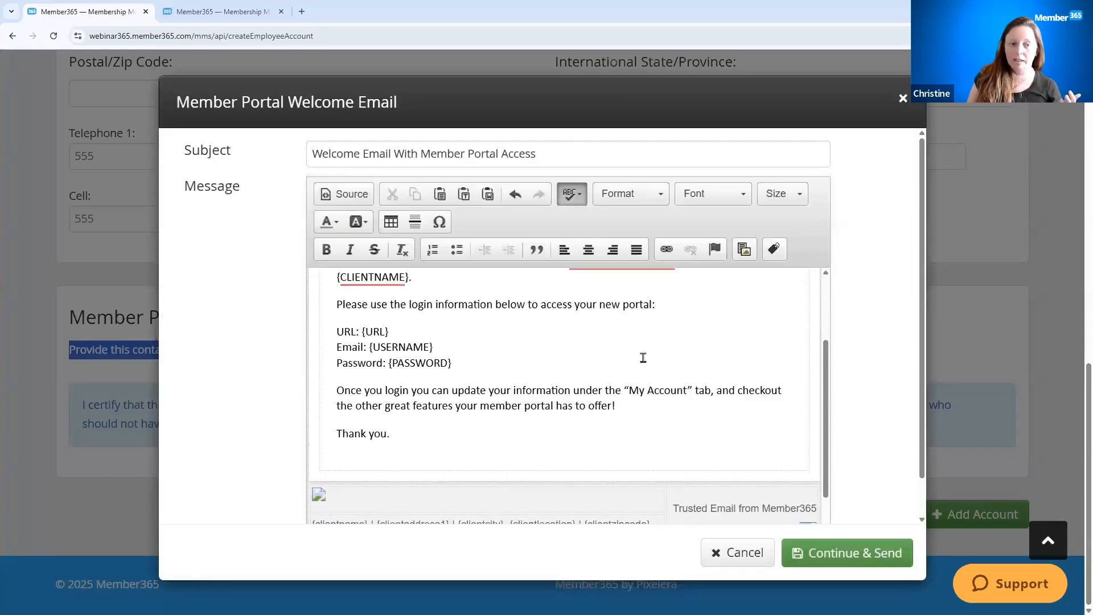
pyautogui.click(864, 554)
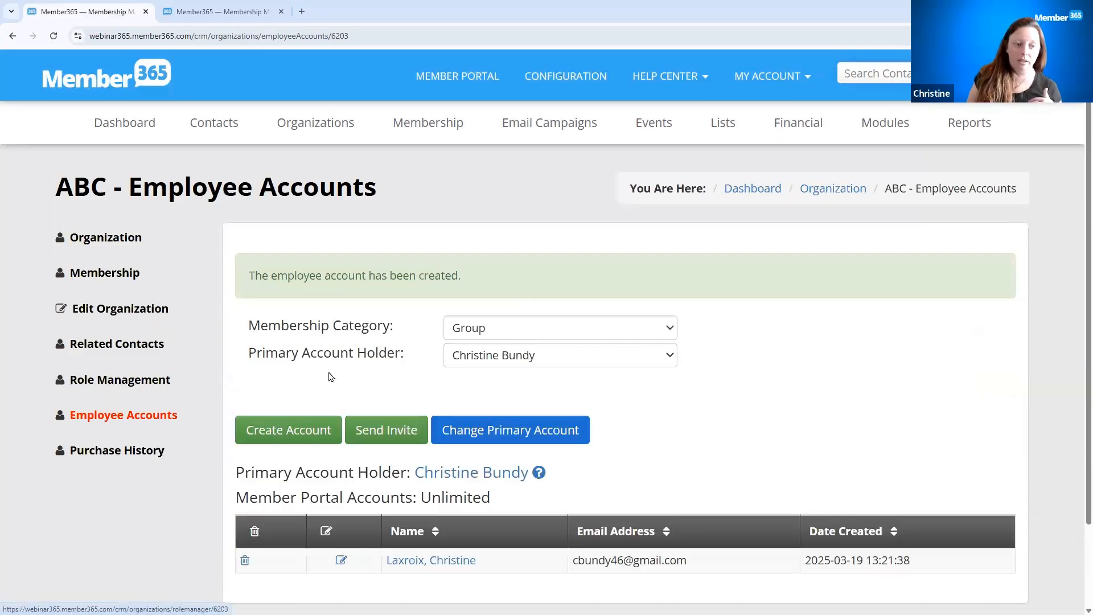
# - Open the contact record of ABC's primary account holder, and impersonate that contact in the member portal
pyautogui.click(478, 480)
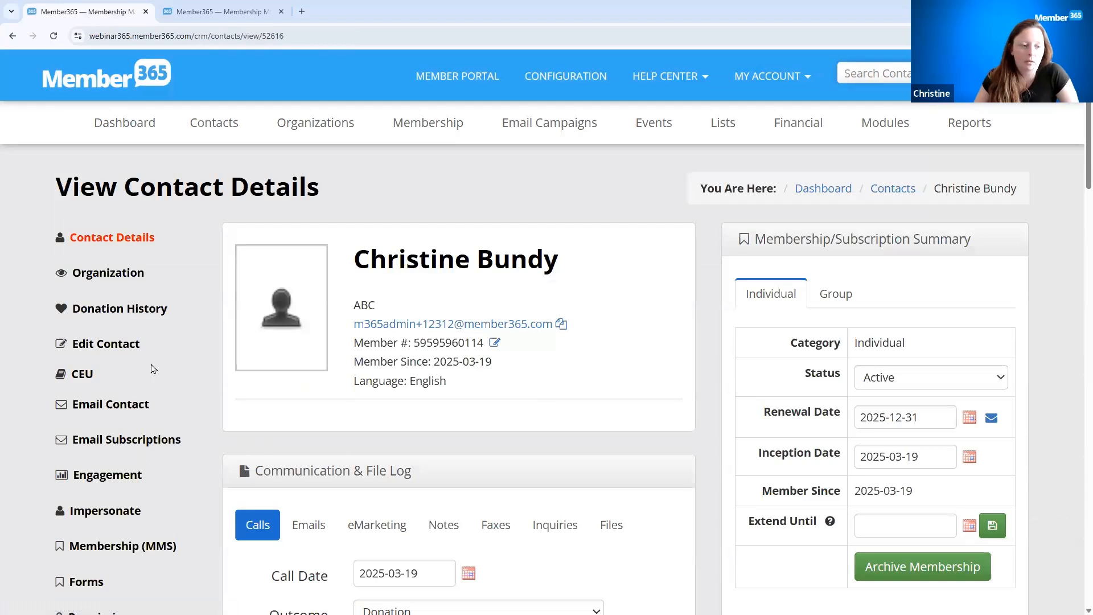
pyautogui.click(100, 512)
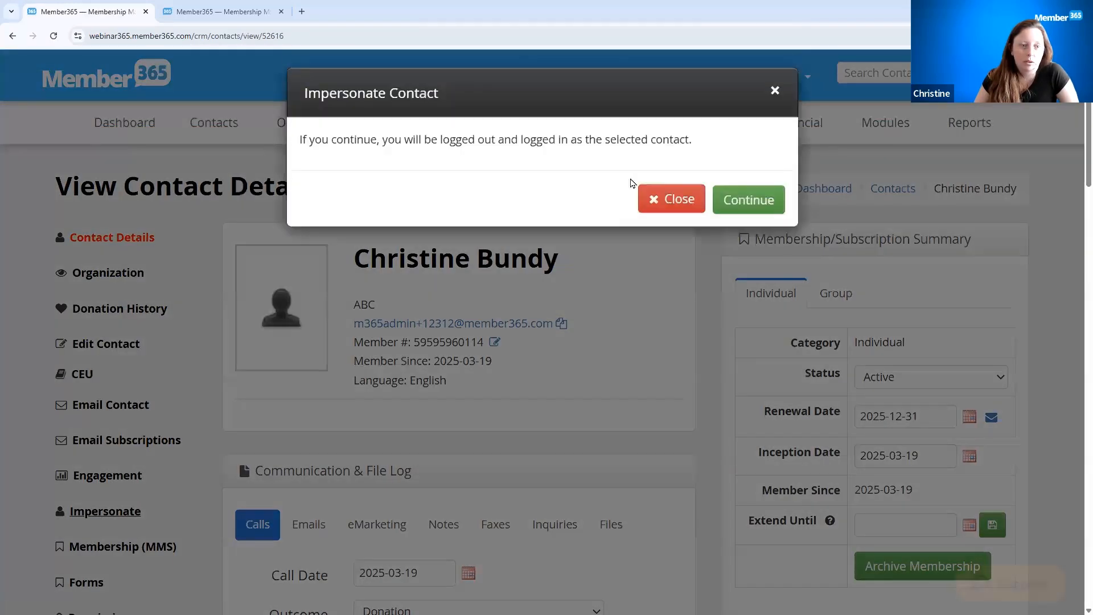
pyautogui.click(756, 204)
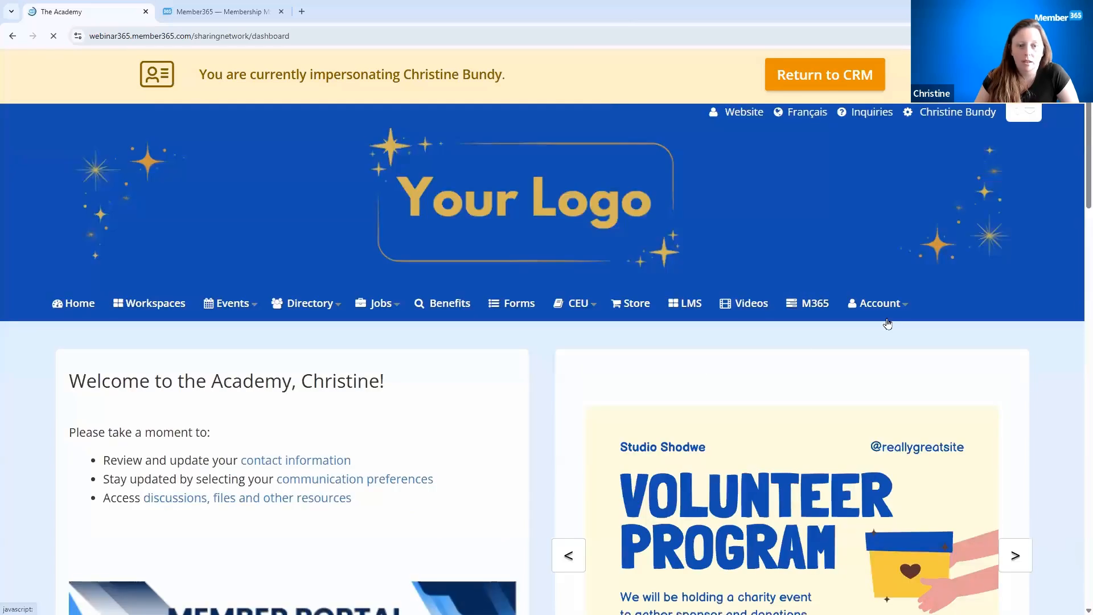
# - Examine the Group membership's contact roles and employee accounts in the member portal's account section
pyautogui.click(880, 302)
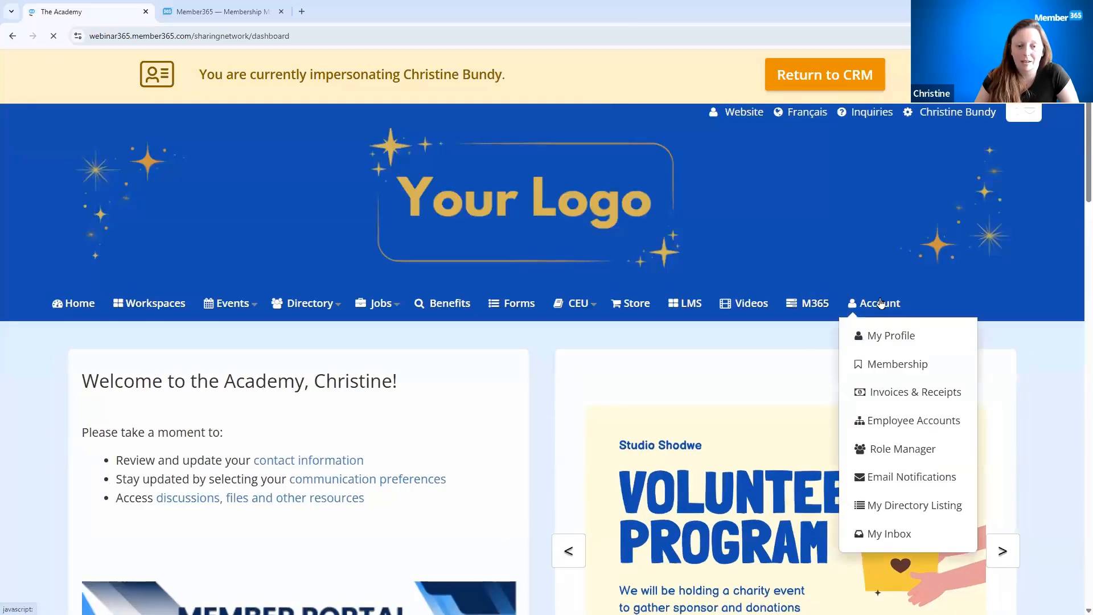
pyautogui.click(900, 454)
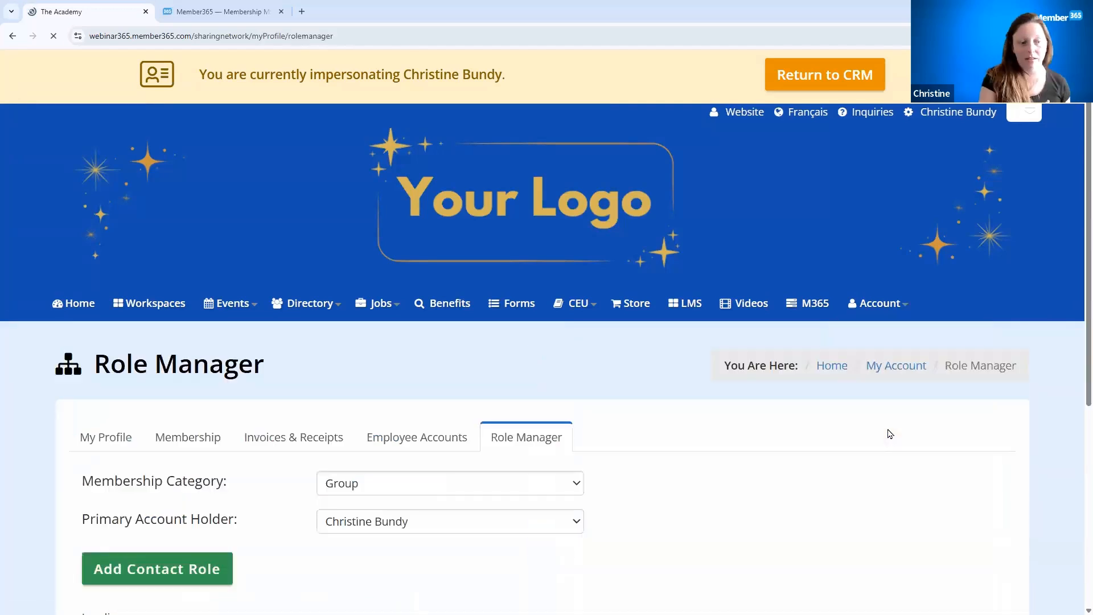
pyautogui.scroll(-5, 515, 441)
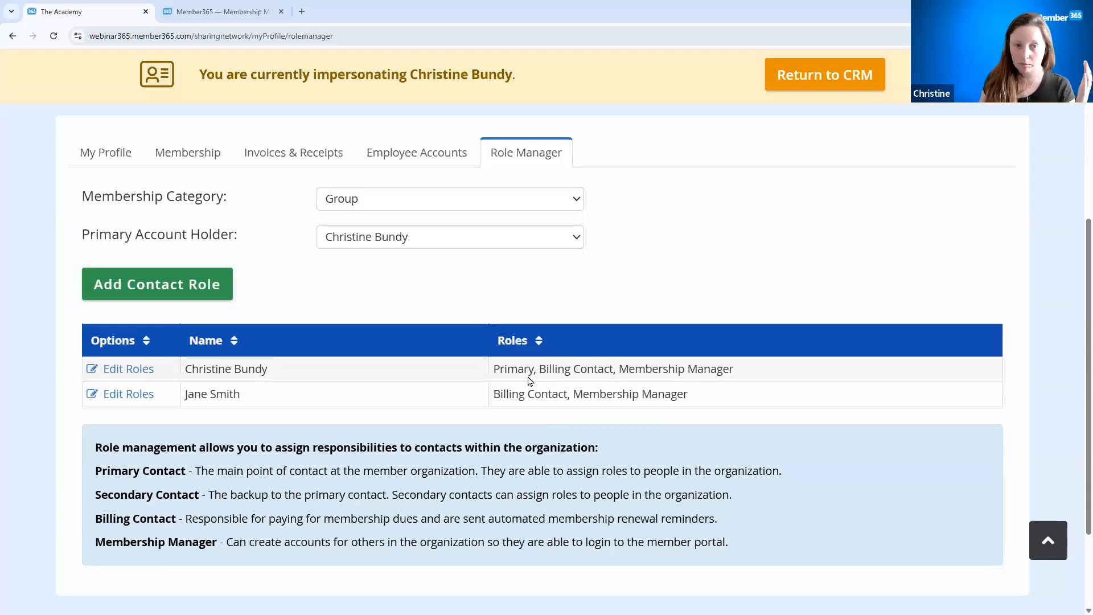
pyautogui.click(380, 166)
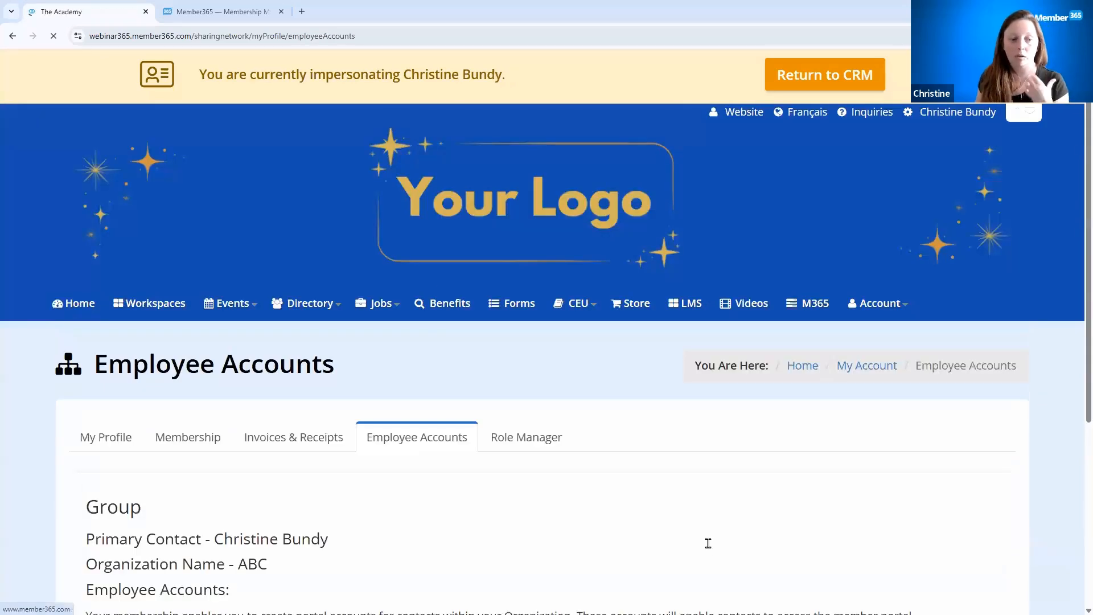
pyautogui.scroll(-4, 708, 543)
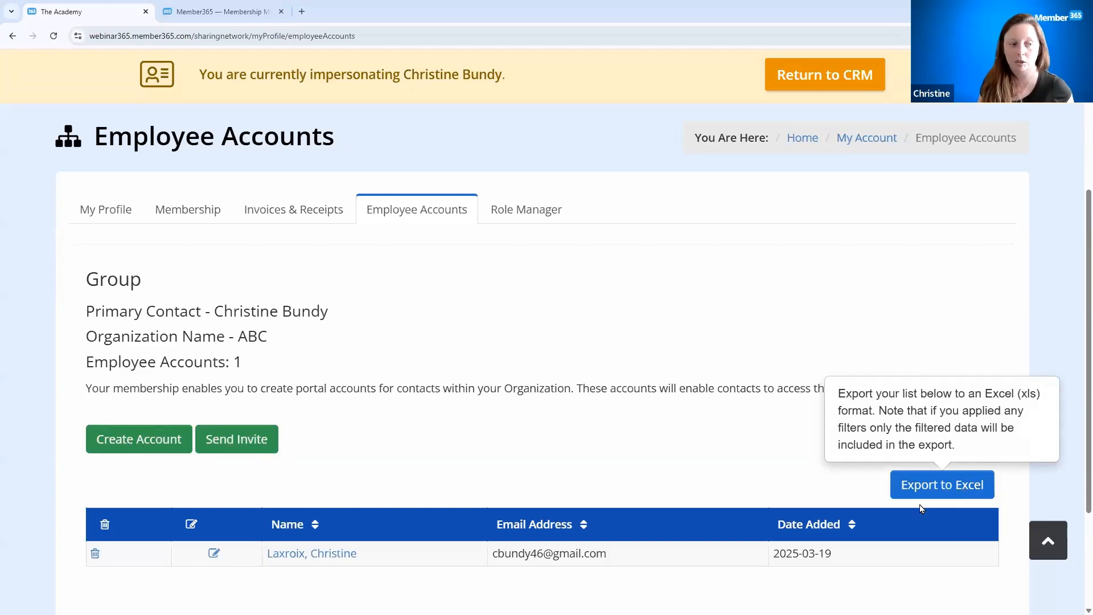
# - End the impersonation by returning to the CRM, and open the Group category's Group Membership seat settings
pyautogui.click(817, 77)
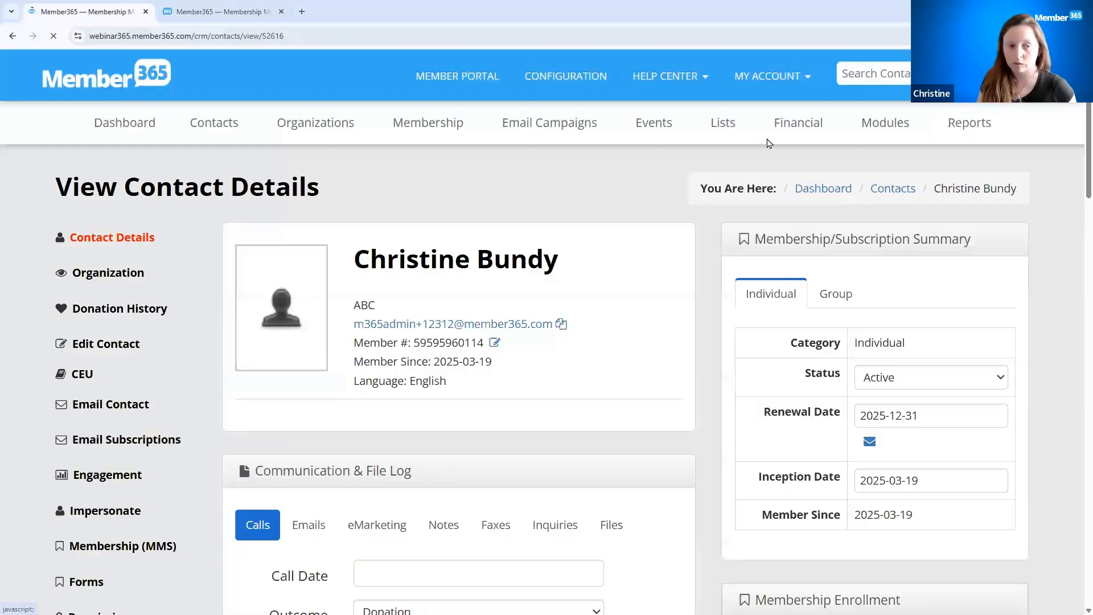
pyautogui.moveTo(420, 127)
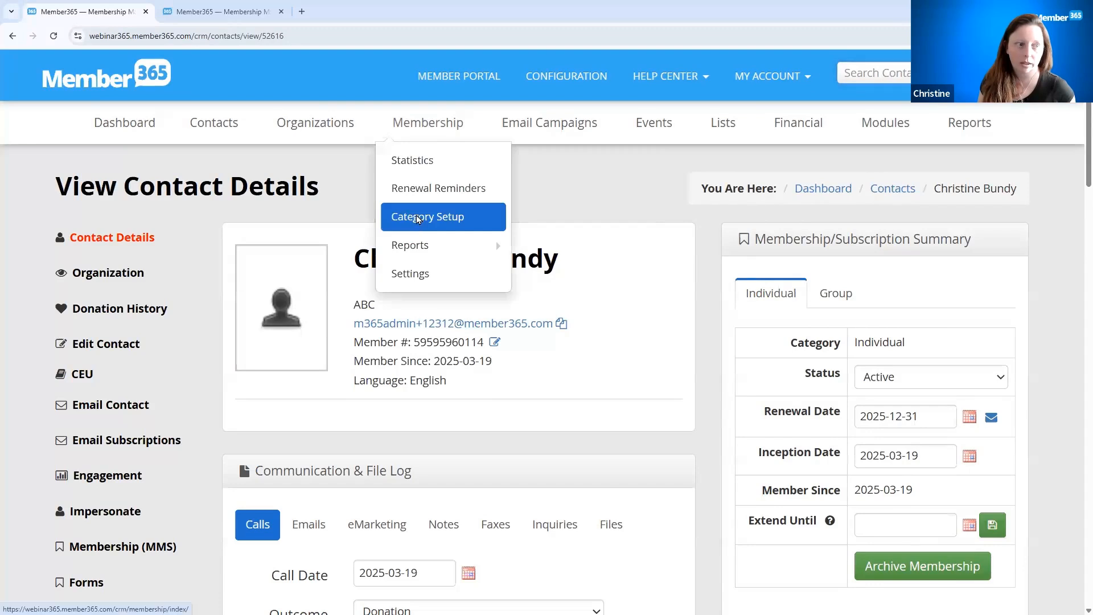
pyautogui.click(418, 216)
pyautogui.scroll(-8, 222, 324)
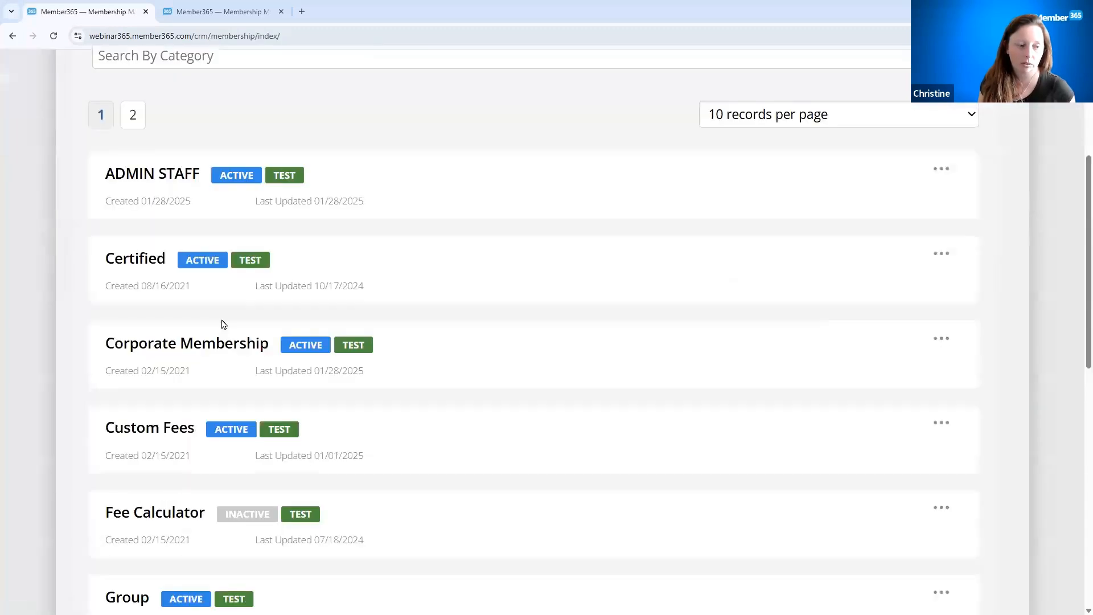
pyautogui.click(126, 398)
pyautogui.click(135, 430)
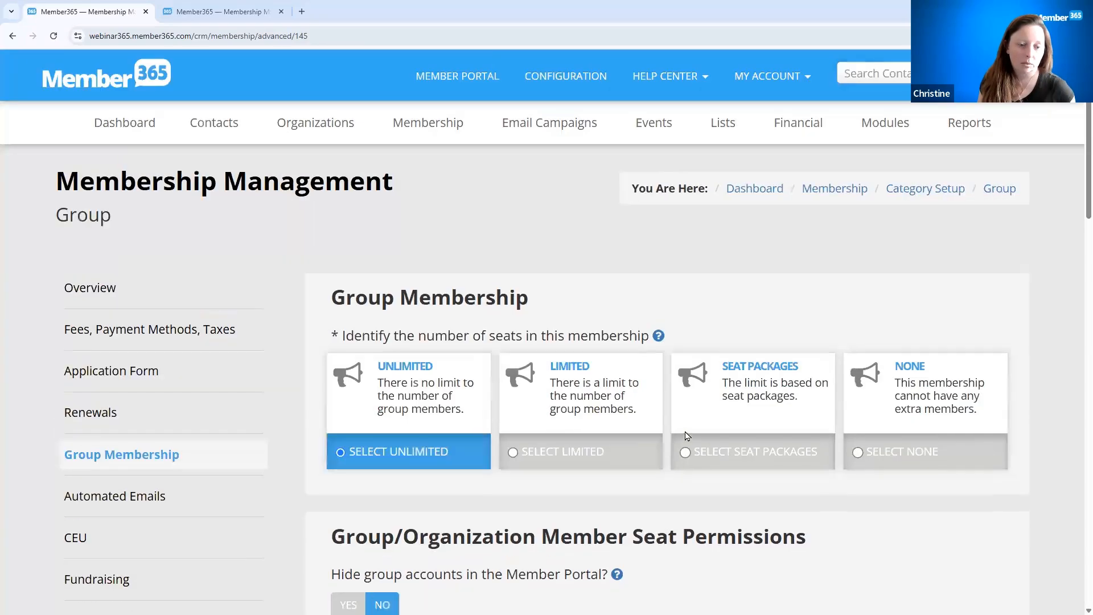
# - Base the Group category's seat limit on seat packages, and assign the "1 seats for $100.00" package to ABC's primary account holder's membership
pyautogui.click(687, 454)
pyautogui.hotkey('ctrl', 'Tab')
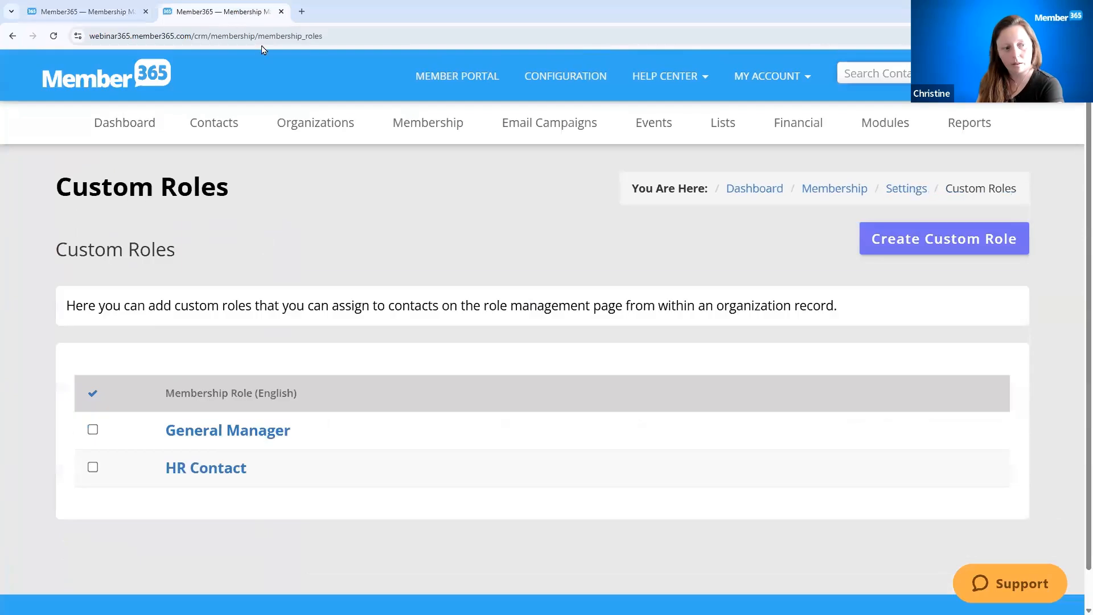
pyautogui.click(887, 81)
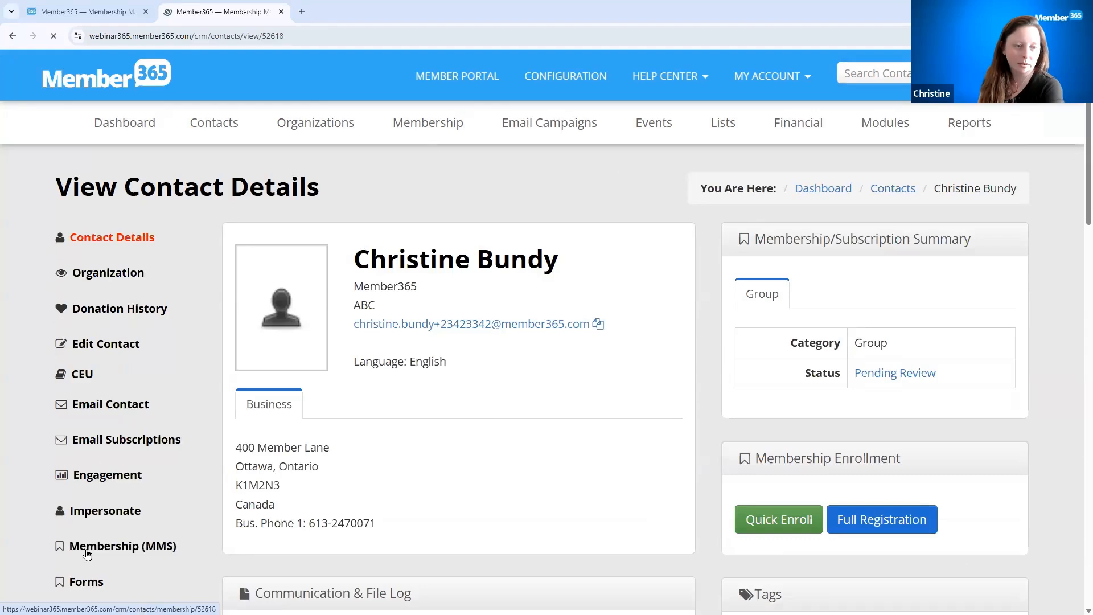
pyautogui.click(892, 422)
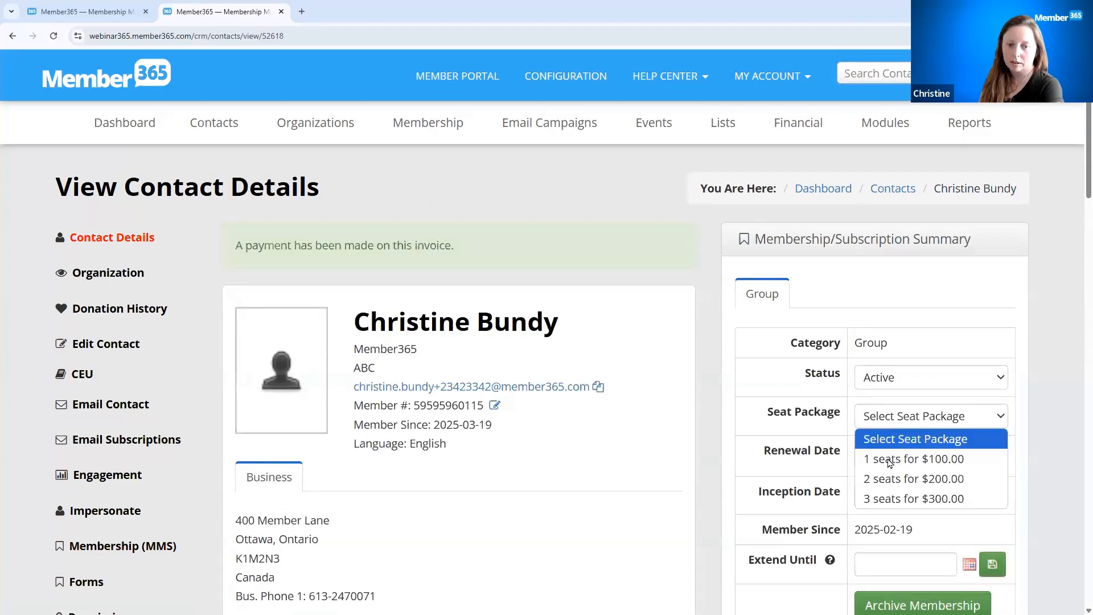
pyautogui.click(890, 460)
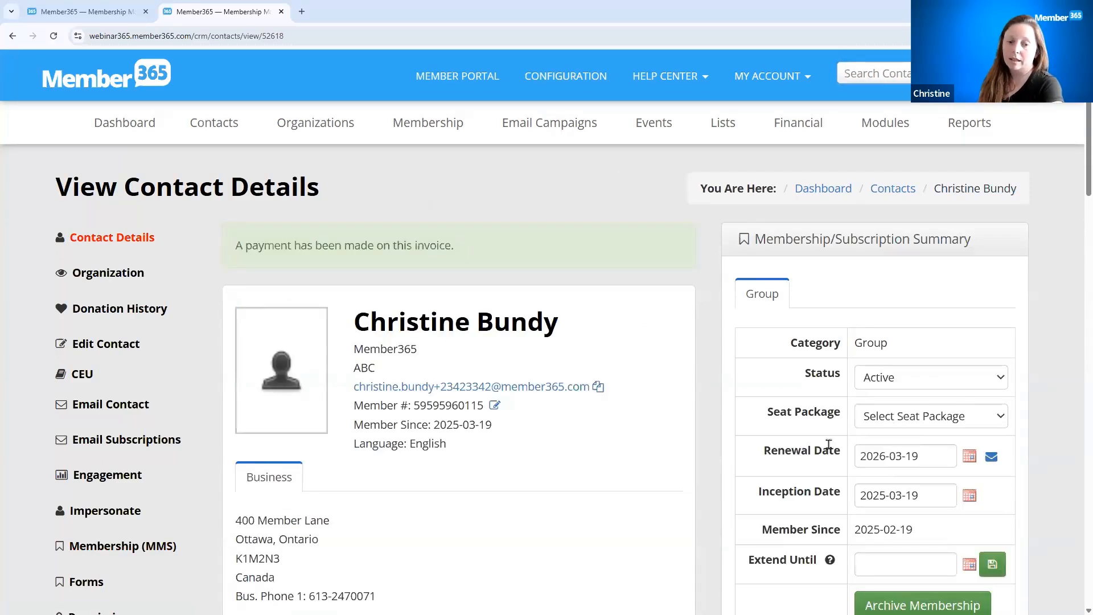
# - Start a new online store product named "Seats" with the description "Group seat"
pyautogui.click(901, 138)
pyautogui.moveTo(883, 524)
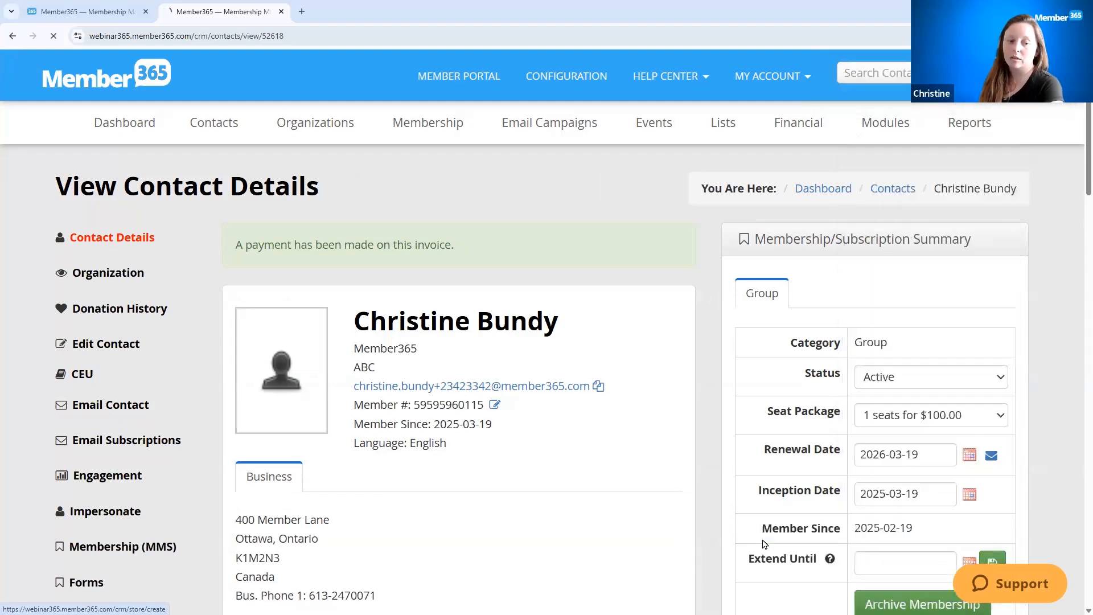
pyautogui.click(763, 544)
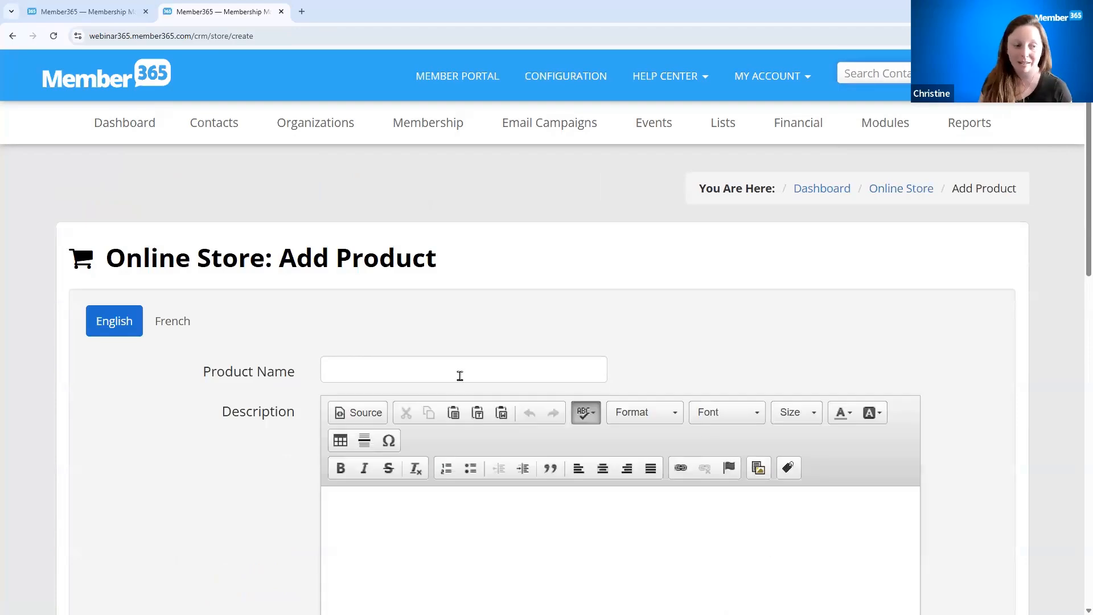
pyautogui.click(459, 375)
pyautogui.write('Seat')
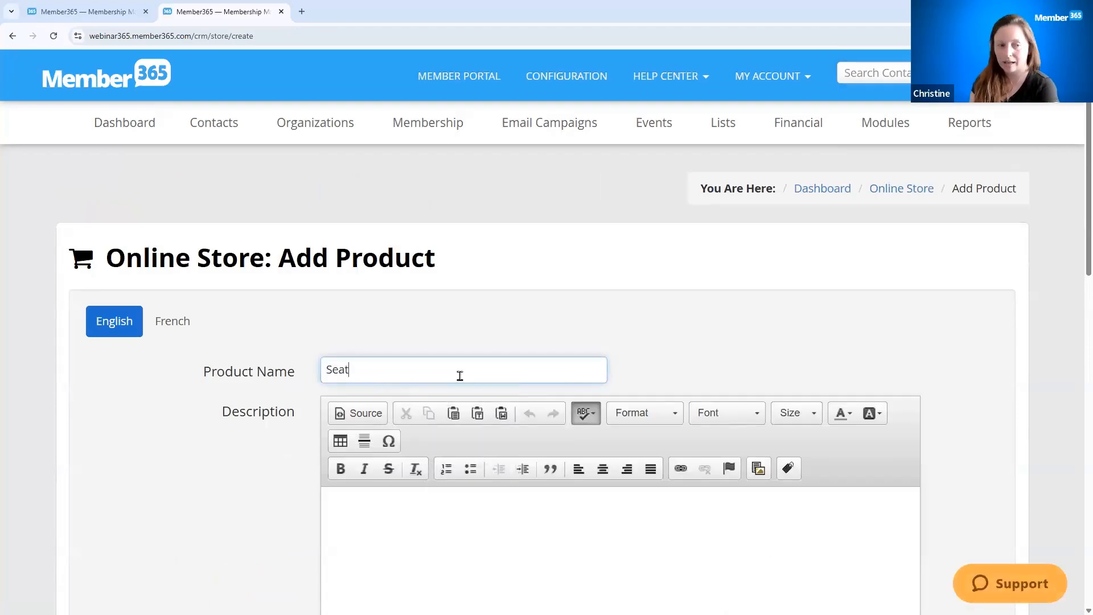
pyautogui.write('s')
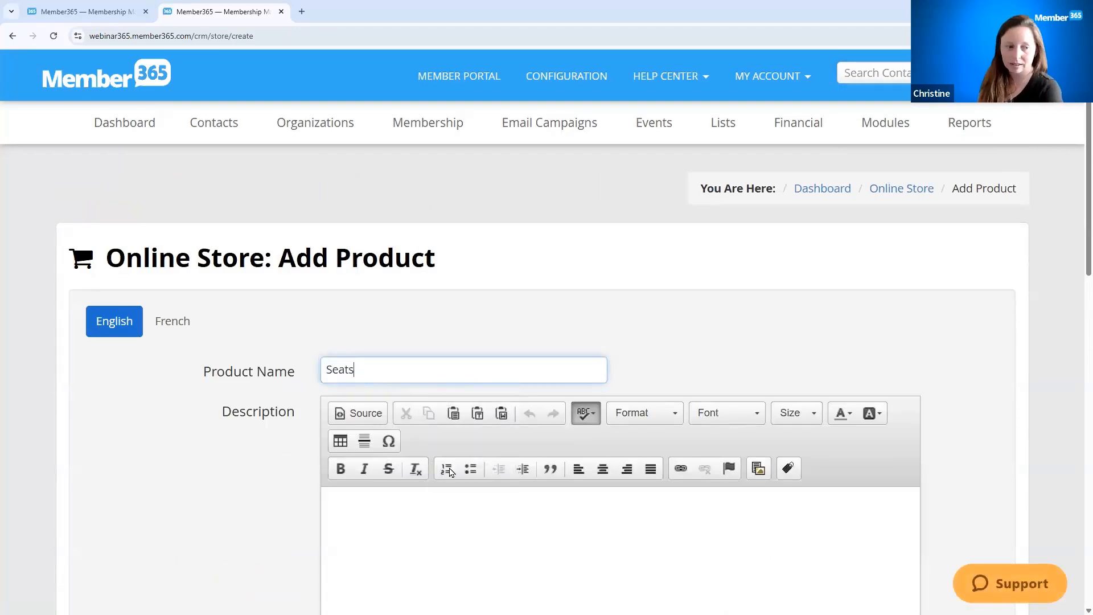
pyautogui.click(433, 542)
pyautogui.write('Group seat')
# - Set both the product's category and its type to Membership Seats
pyautogui.scroll(-5, 446, 516)
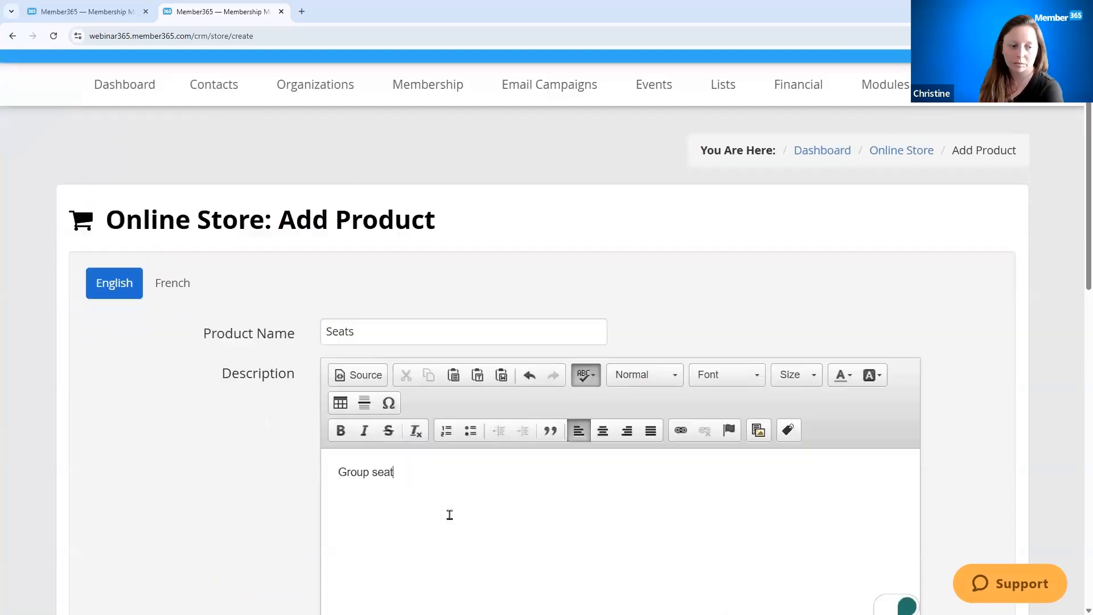
pyautogui.click(428, 391)
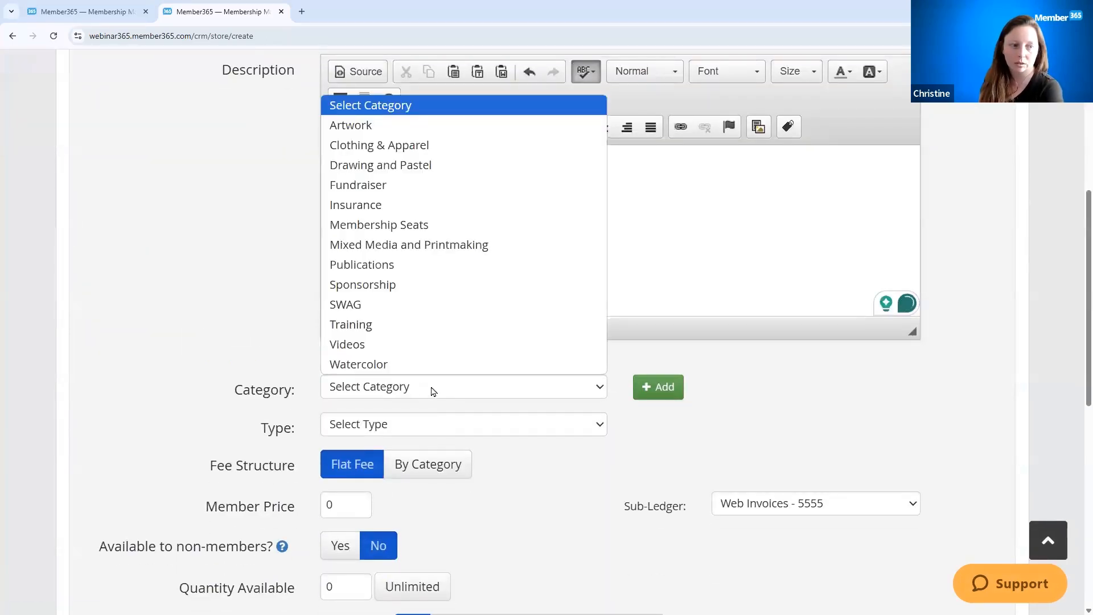
pyautogui.click(387, 225)
pyautogui.click(346, 427)
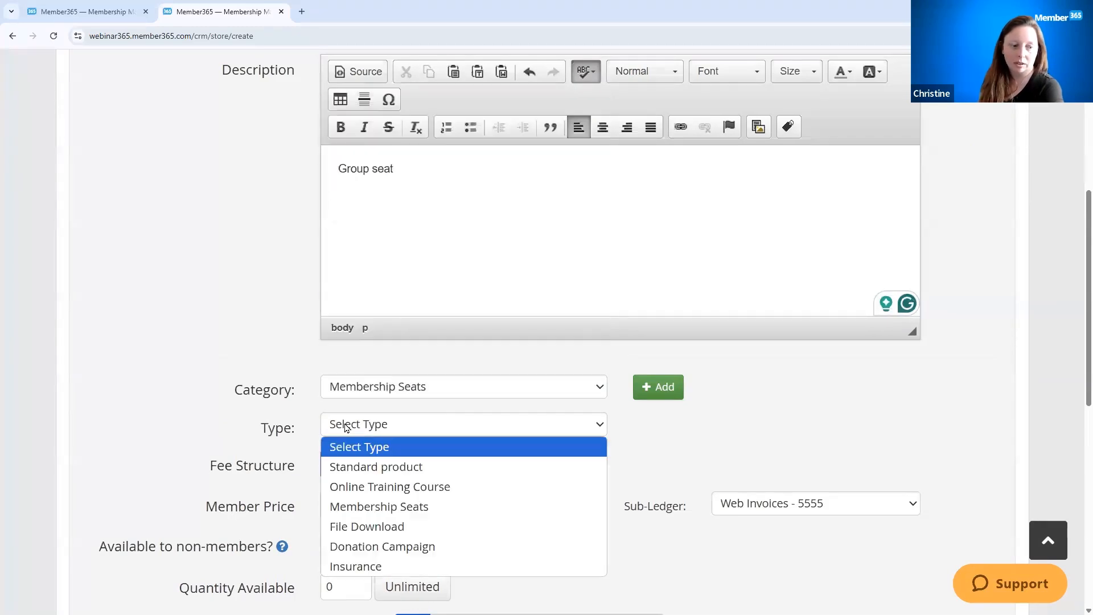
pyautogui.click(346, 427)
pyautogui.click(346, 427)
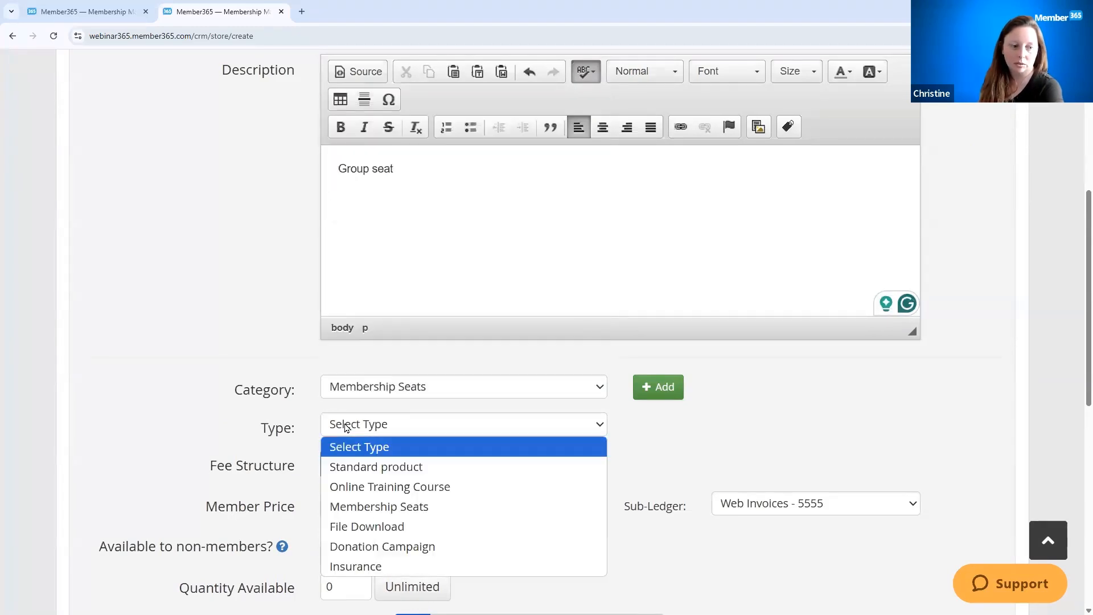
pyautogui.click(359, 509)
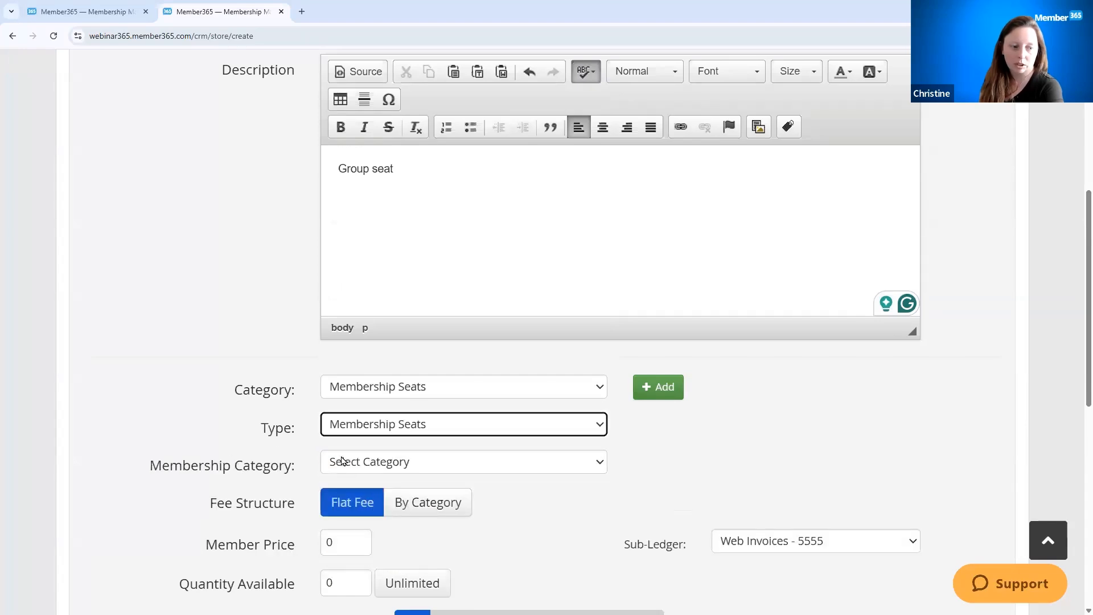
# - Link the product to the Group membership category and the "1 seats" seat package
pyautogui.click(343, 461)
pyautogui.click(345, 513)
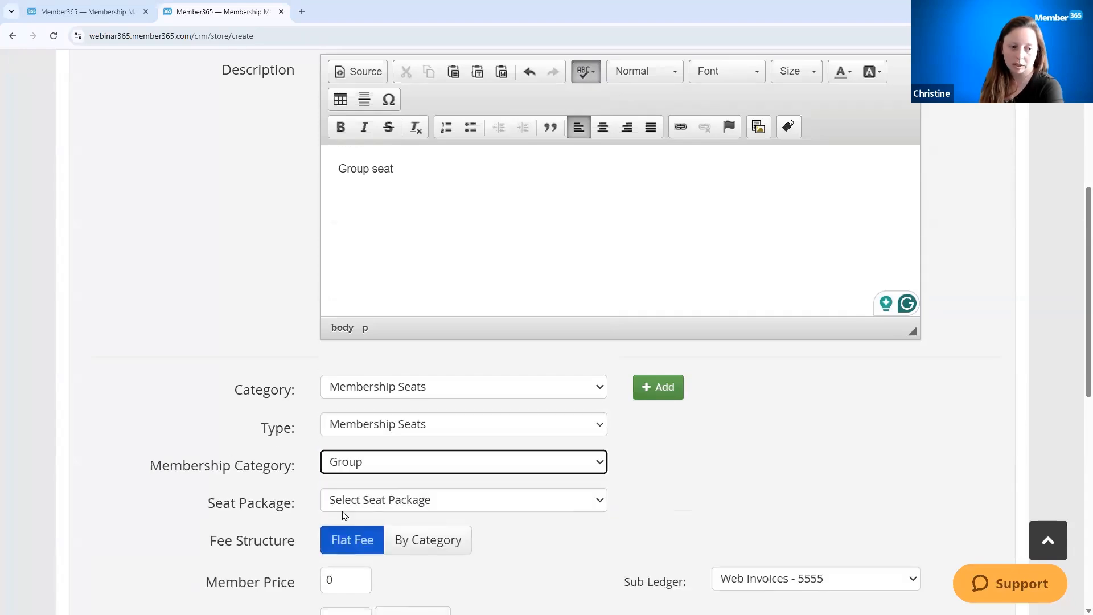
pyautogui.click(344, 510)
pyautogui.click(342, 547)
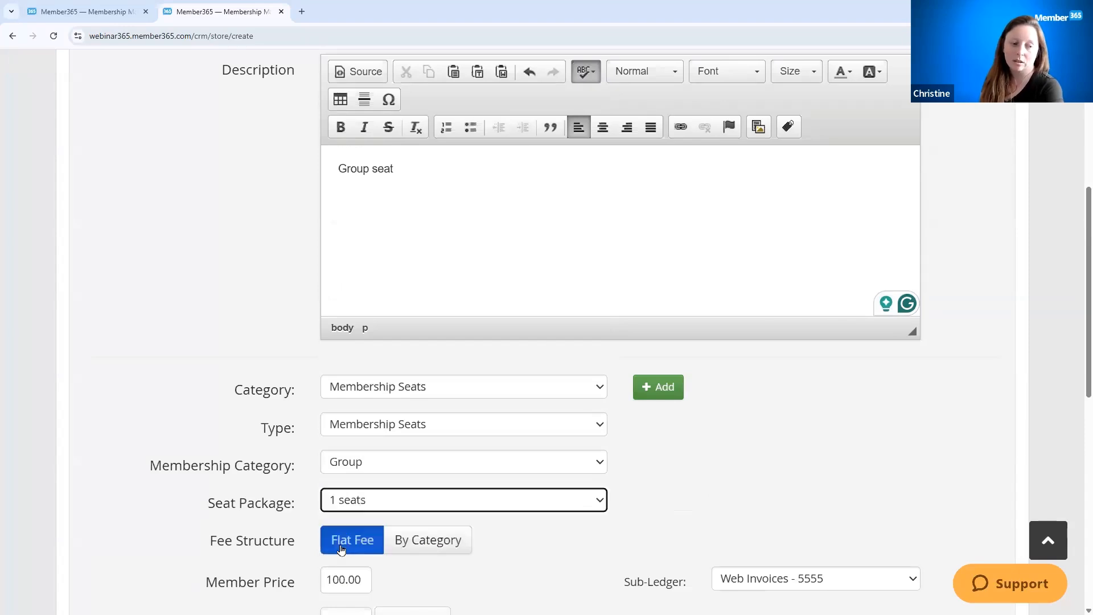
pyautogui.scroll(-1, 471, 398)
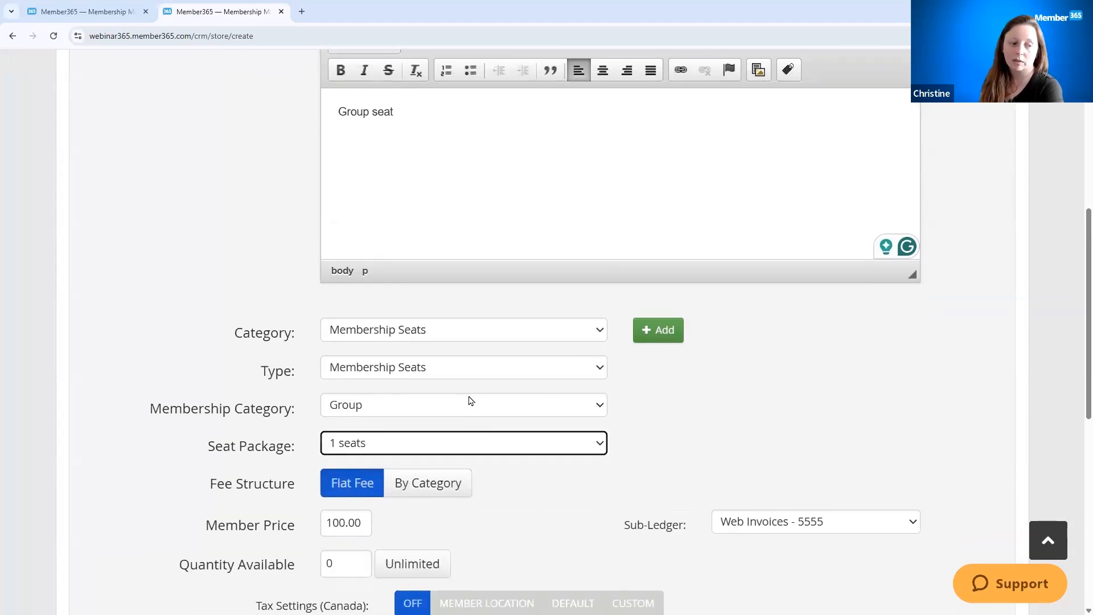
pyautogui.click(483, 444)
pyautogui.click(478, 485)
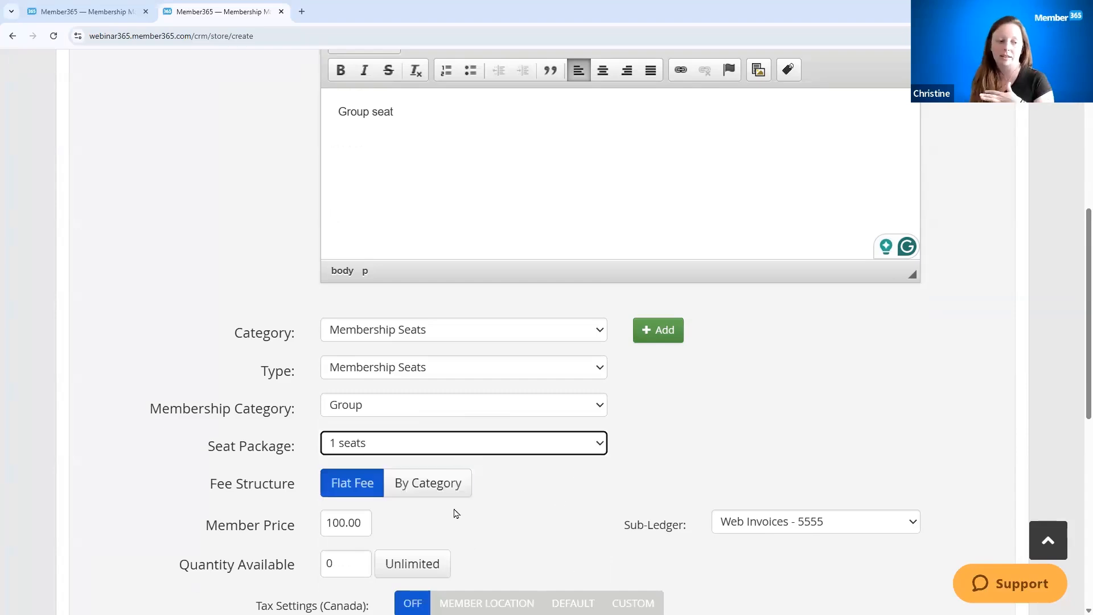
# - Make the product's available quantity unlimited, and add the product to the online store
pyautogui.click(418, 564)
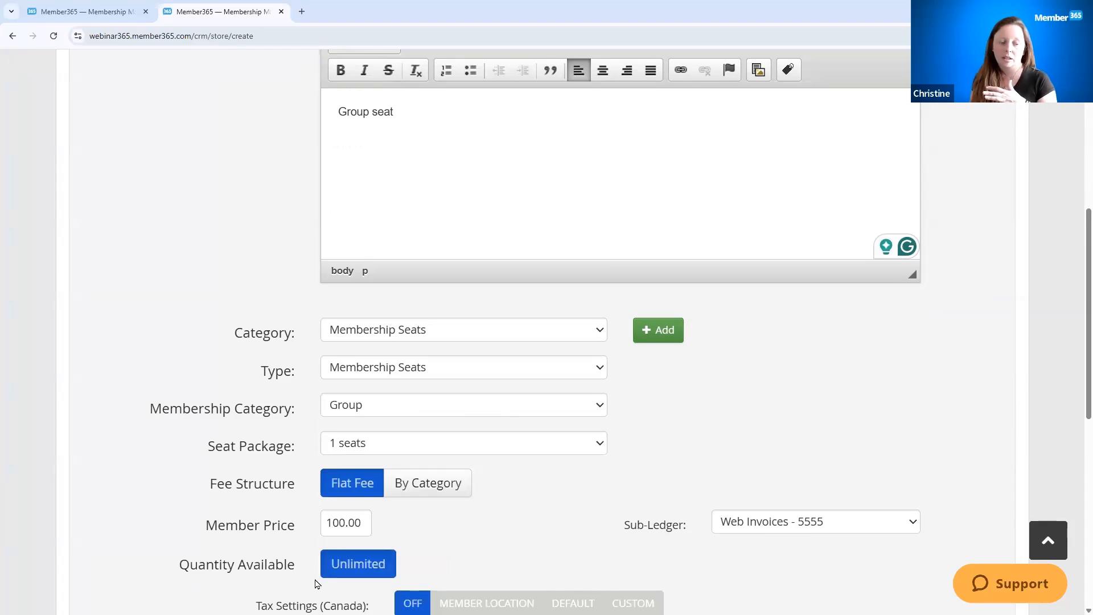
pyautogui.scroll(-4, 516, 486)
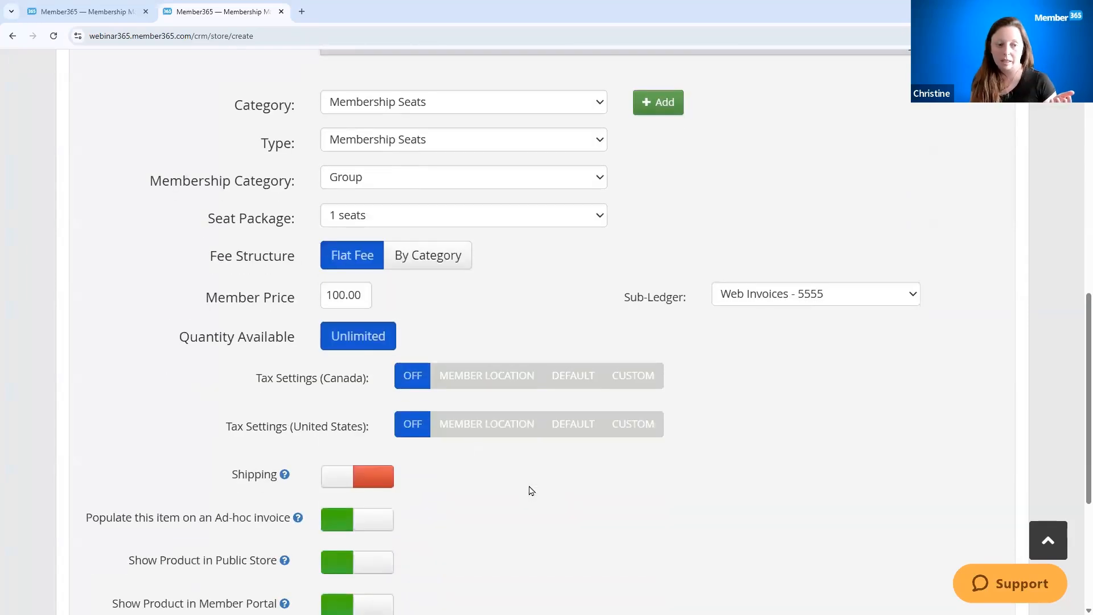
pyautogui.scroll(-4, 705, 405)
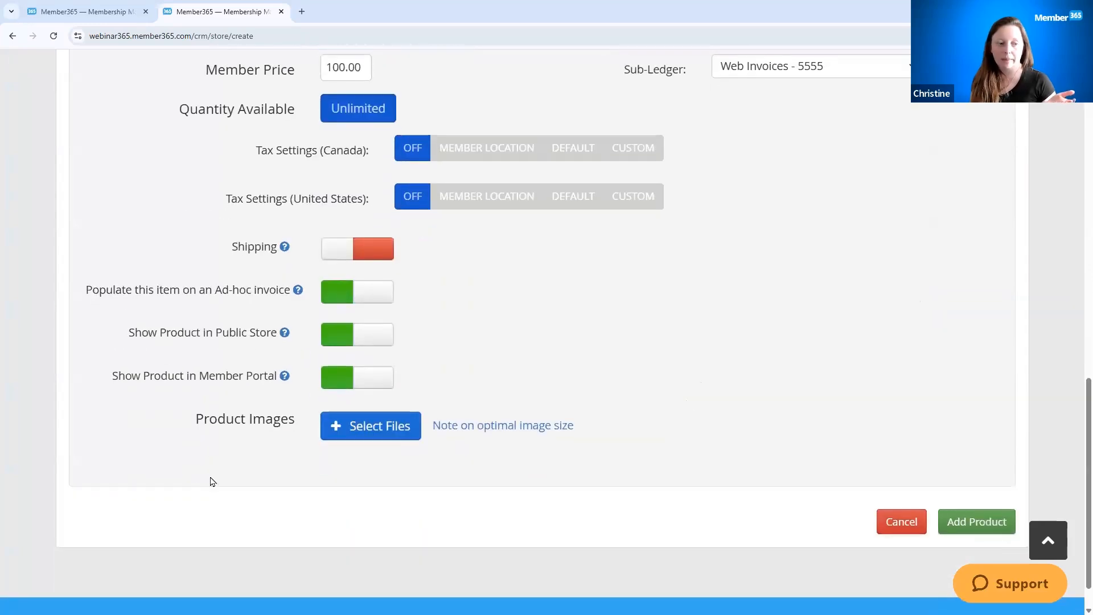
pyautogui.click(955, 519)
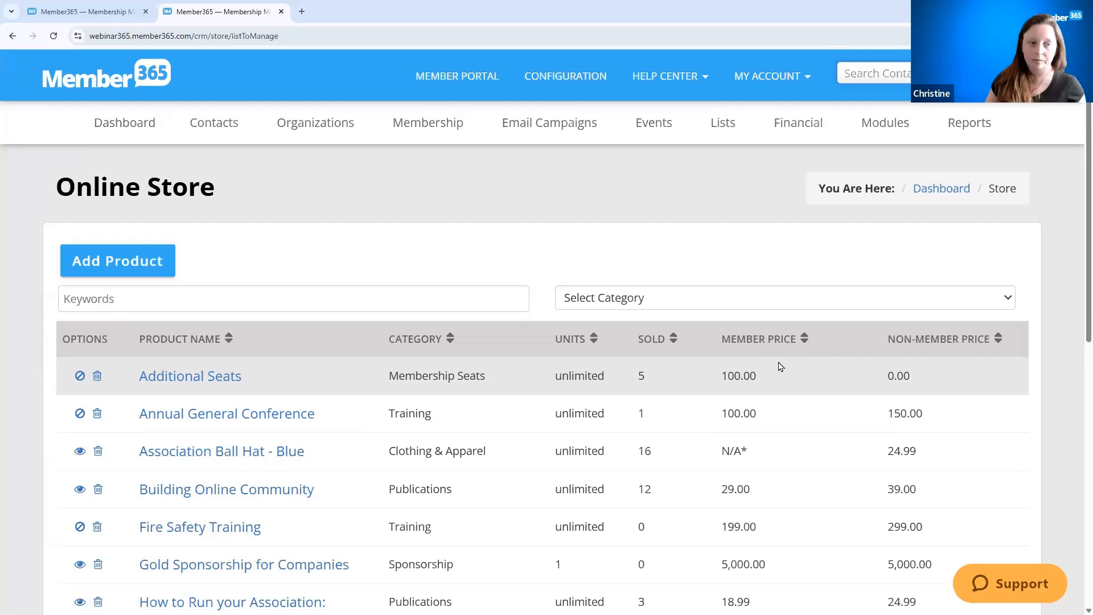
# - Open the online store in the member portal, and check whether the Seats product is listed there
pyautogui.click(444, 77)
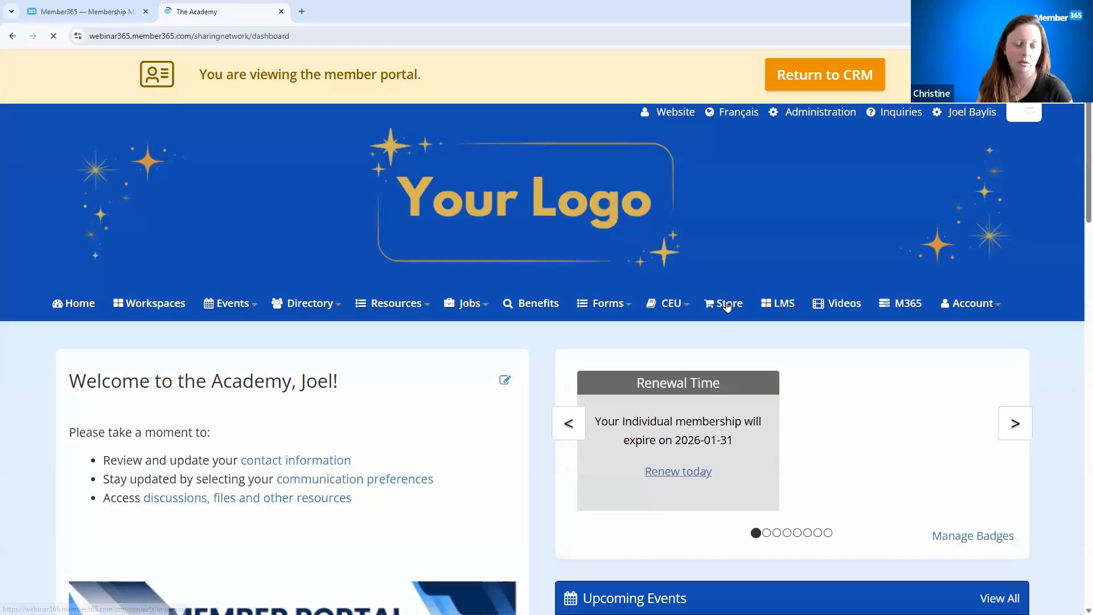
pyautogui.click(727, 306)
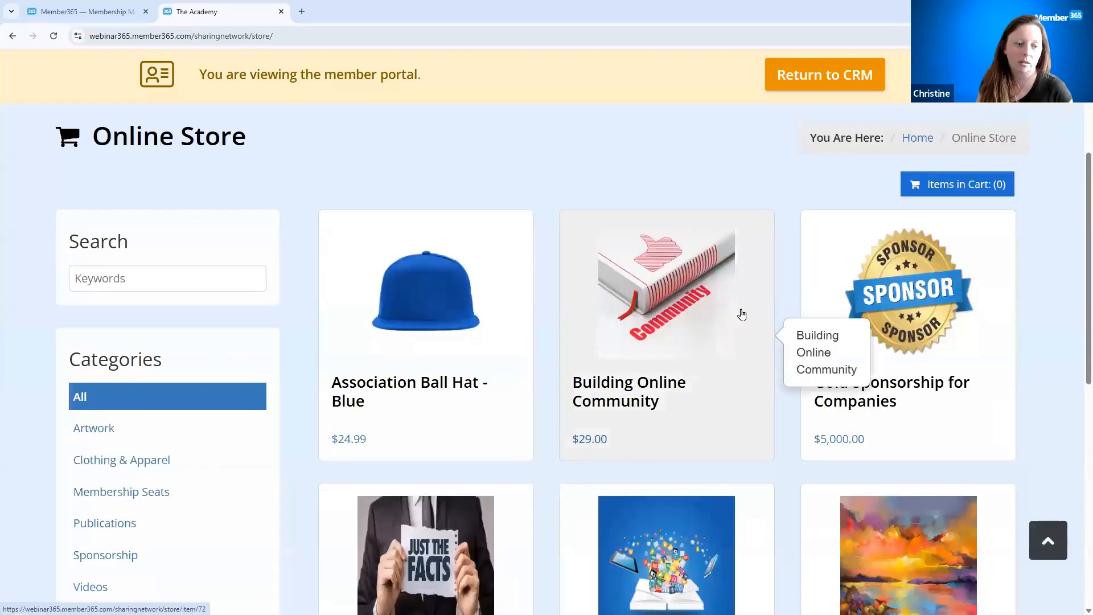
pyautogui.scroll(-8, 742, 314)
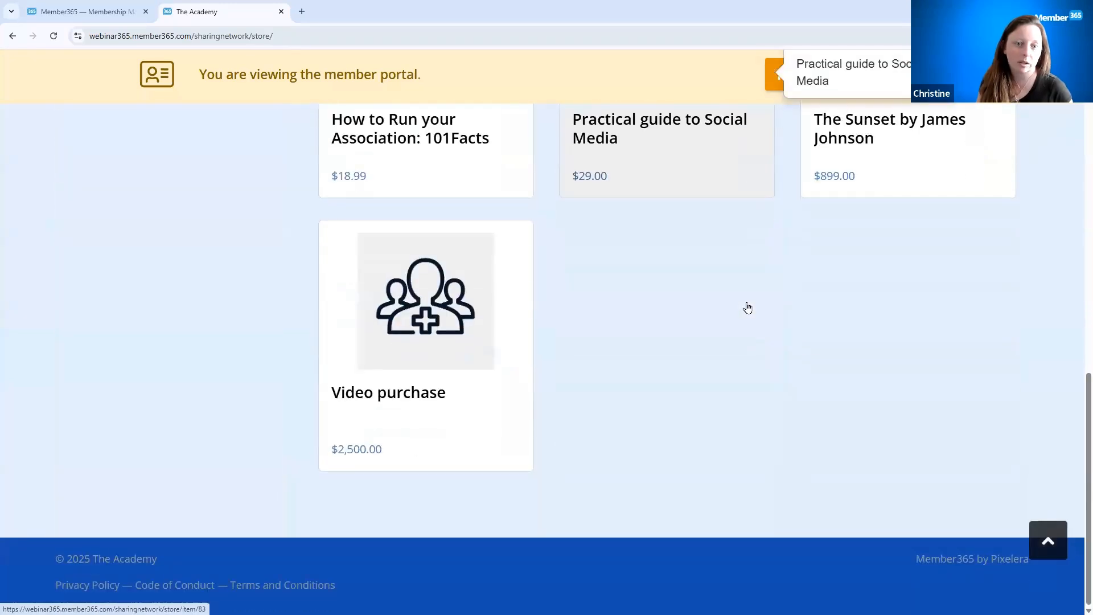
pyautogui.scroll(9, 747, 308)
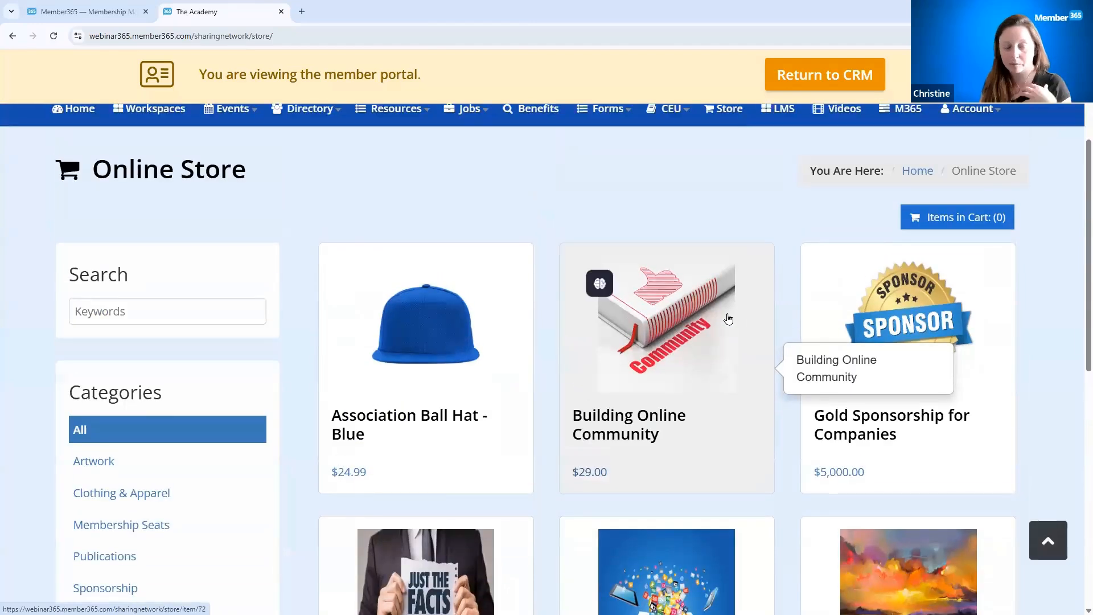
pyautogui.scroll(3, 728, 318)
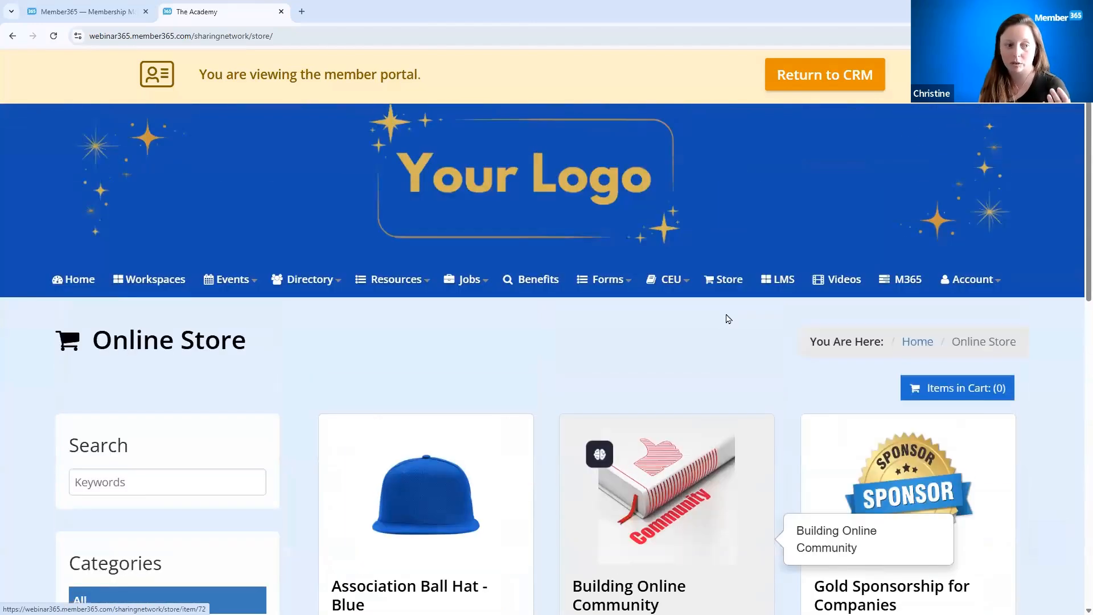
pyautogui.scroll(-3, 726, 317)
pyautogui.scroll(4, 715, 215)
# - Return to the CRM, look up ABC's primary account holder by surname, and impersonate that contact in the member portal
pyautogui.click(805, 76)
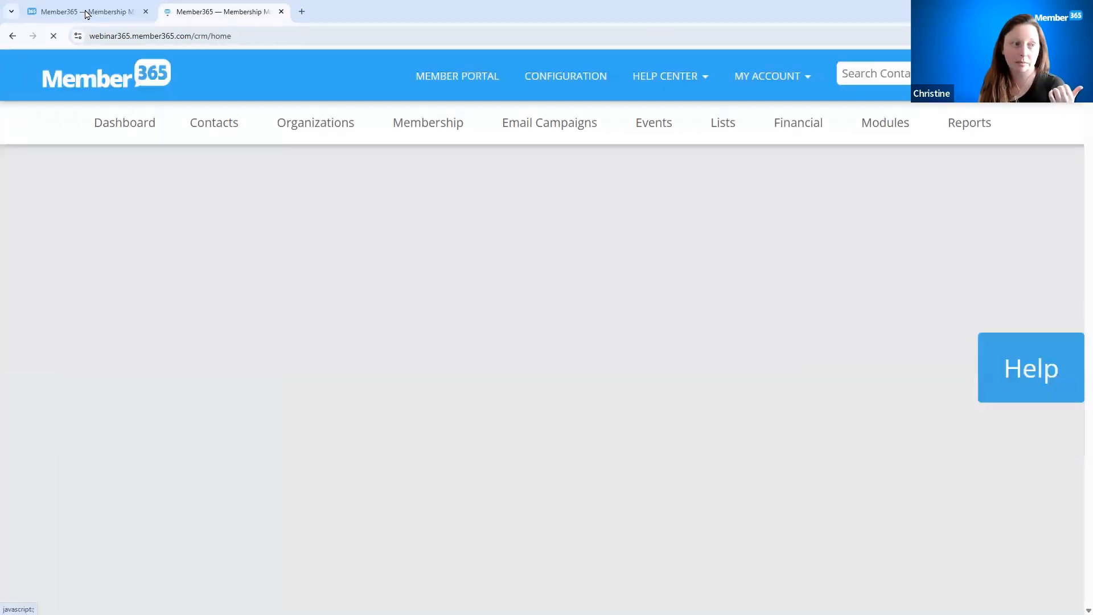
pyautogui.click(87, 13)
pyautogui.click(162, 12)
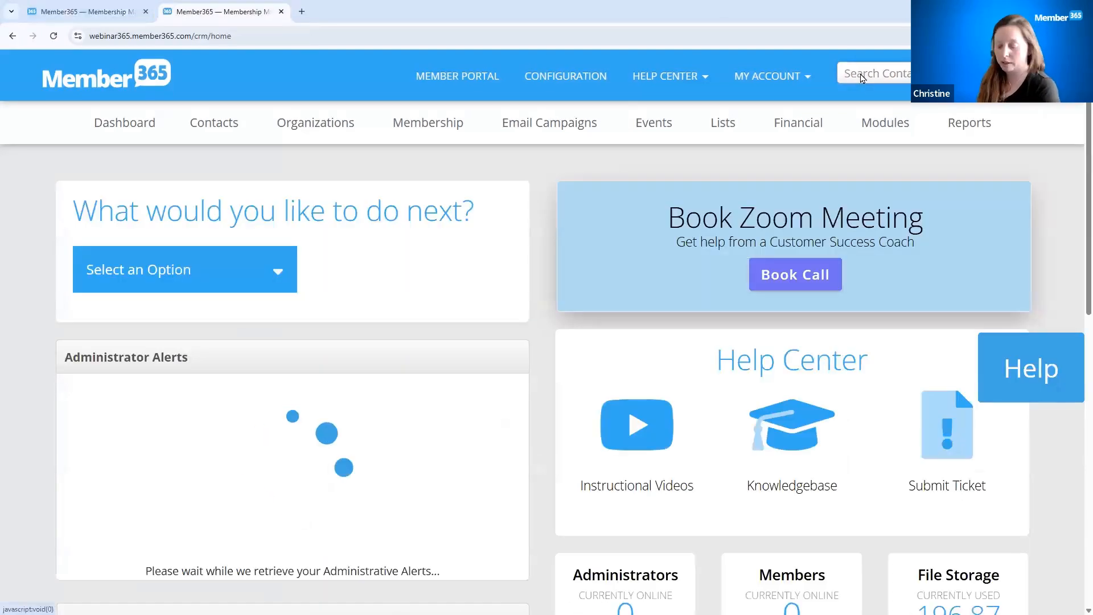
pyautogui.click(862, 78)
pyautogui.write('Bundy')
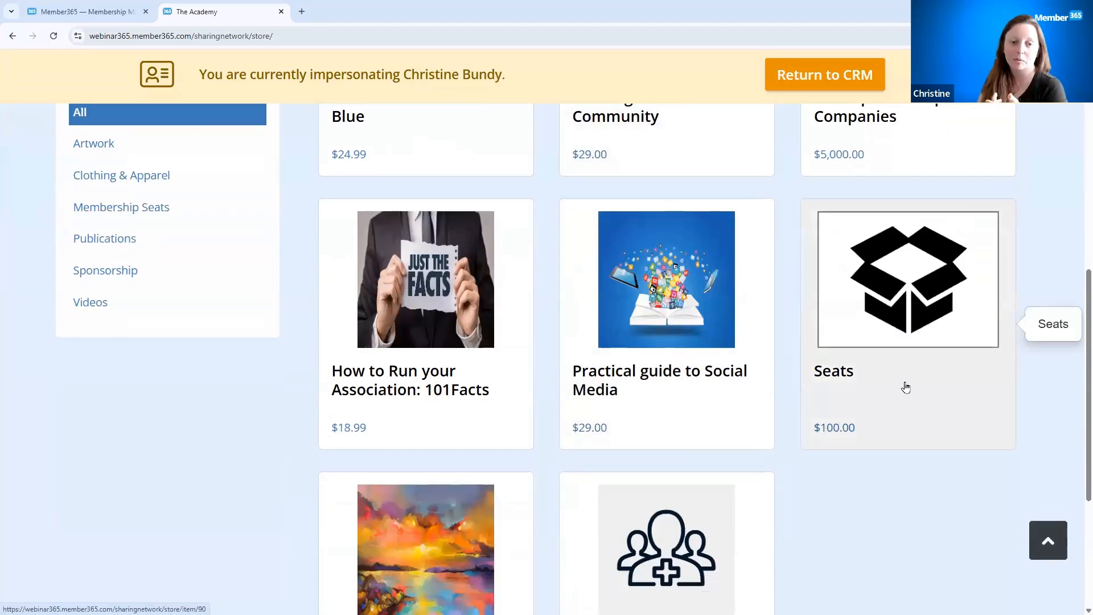
# - Examine the Seats product among the online store listings while impersonating the primary account holder
pyautogui.scroll(-2, 906, 387)
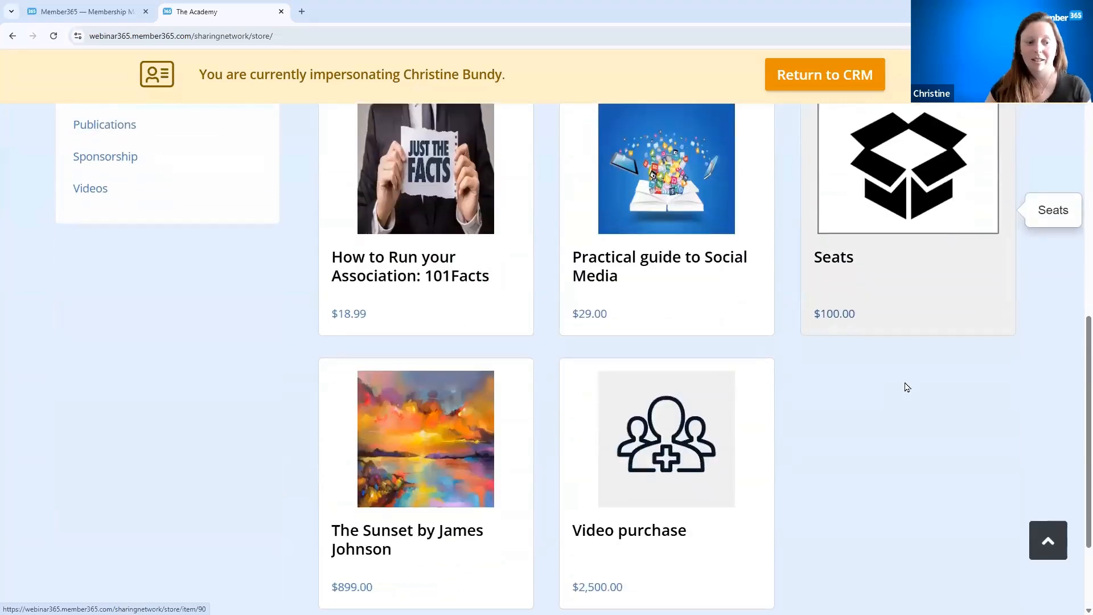
pyautogui.scroll(2, 906, 387)
pyautogui.scroll(2, 905, 388)
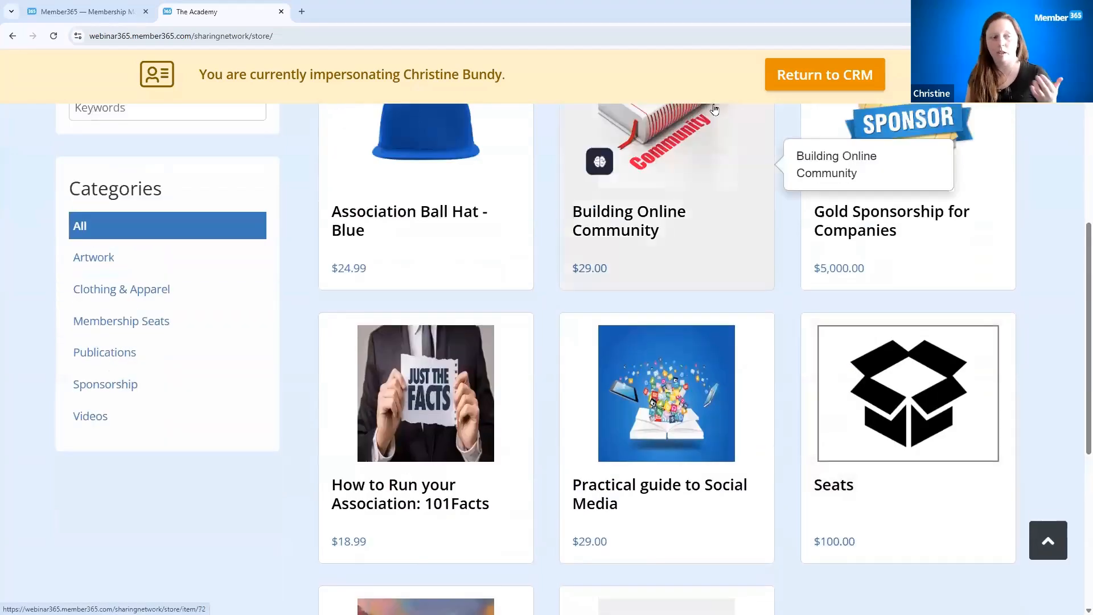